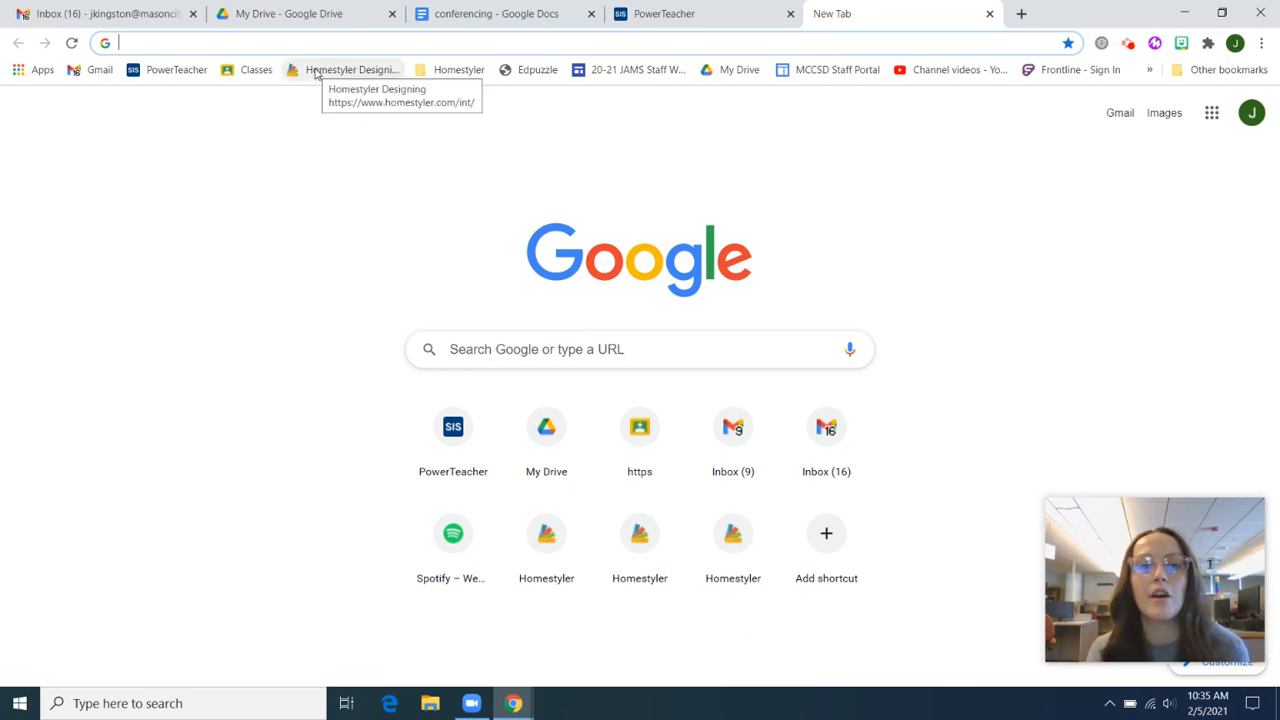
# Open the Homestyler website and sign in through Google with the school account.
pyautogui.click(316, 74)
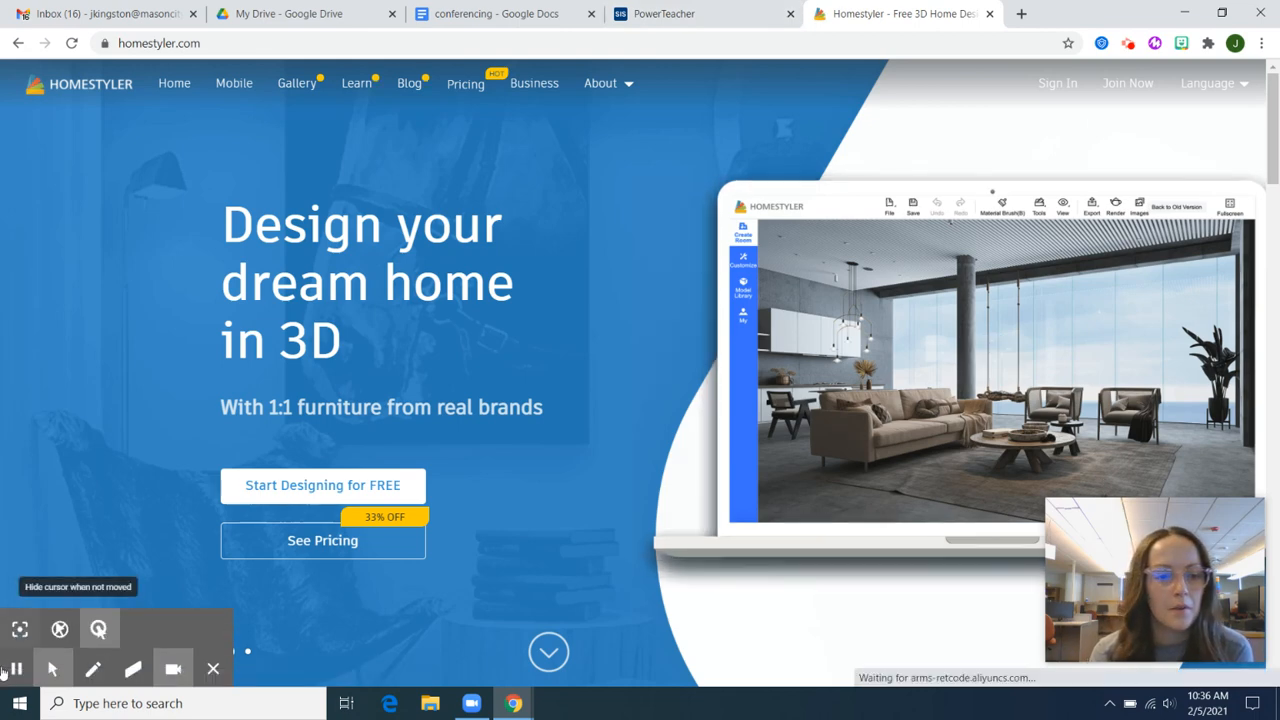
pyautogui.click(20, 669)
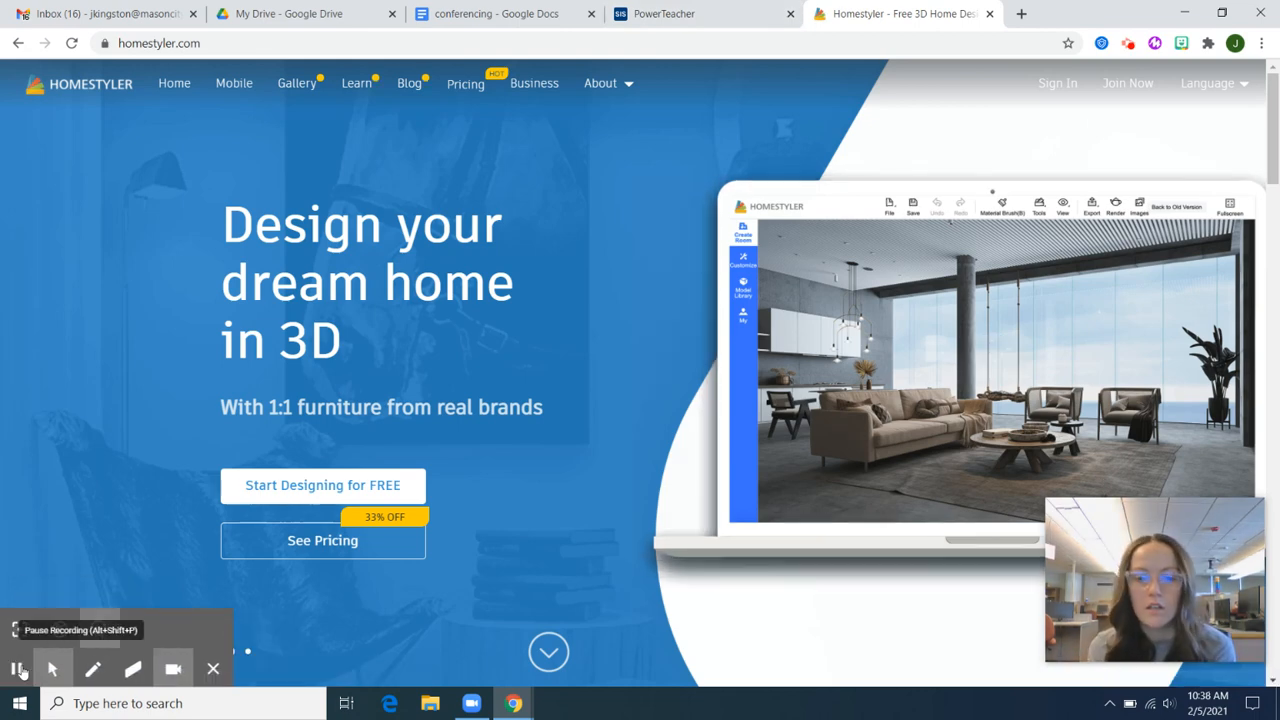
pyautogui.moveTo(1075, 319)
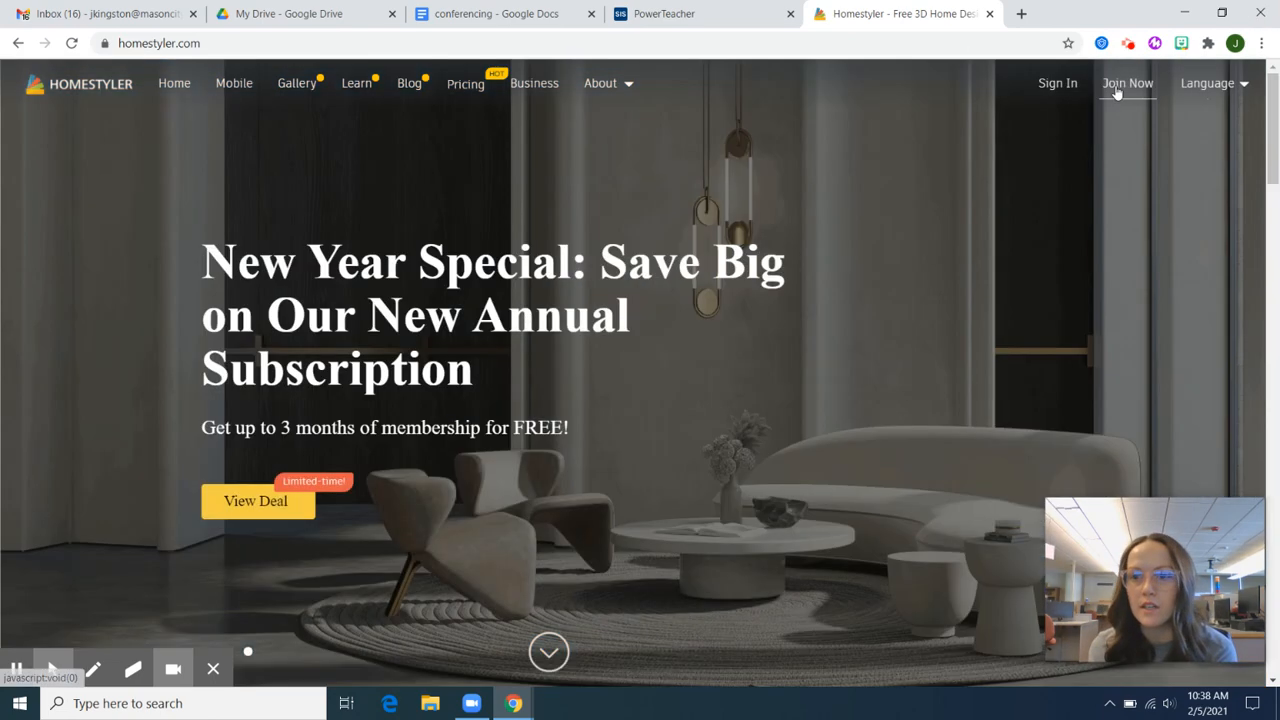
pyautogui.click(1050, 83)
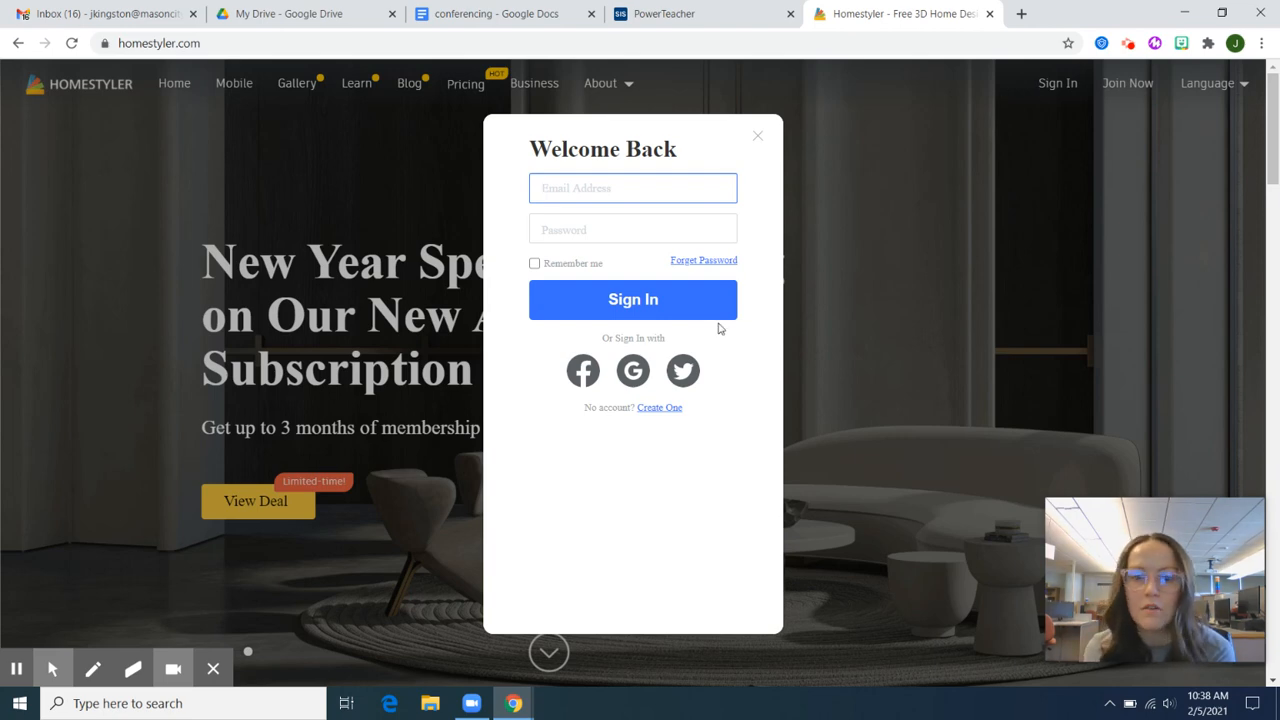
pyautogui.click(632, 373)
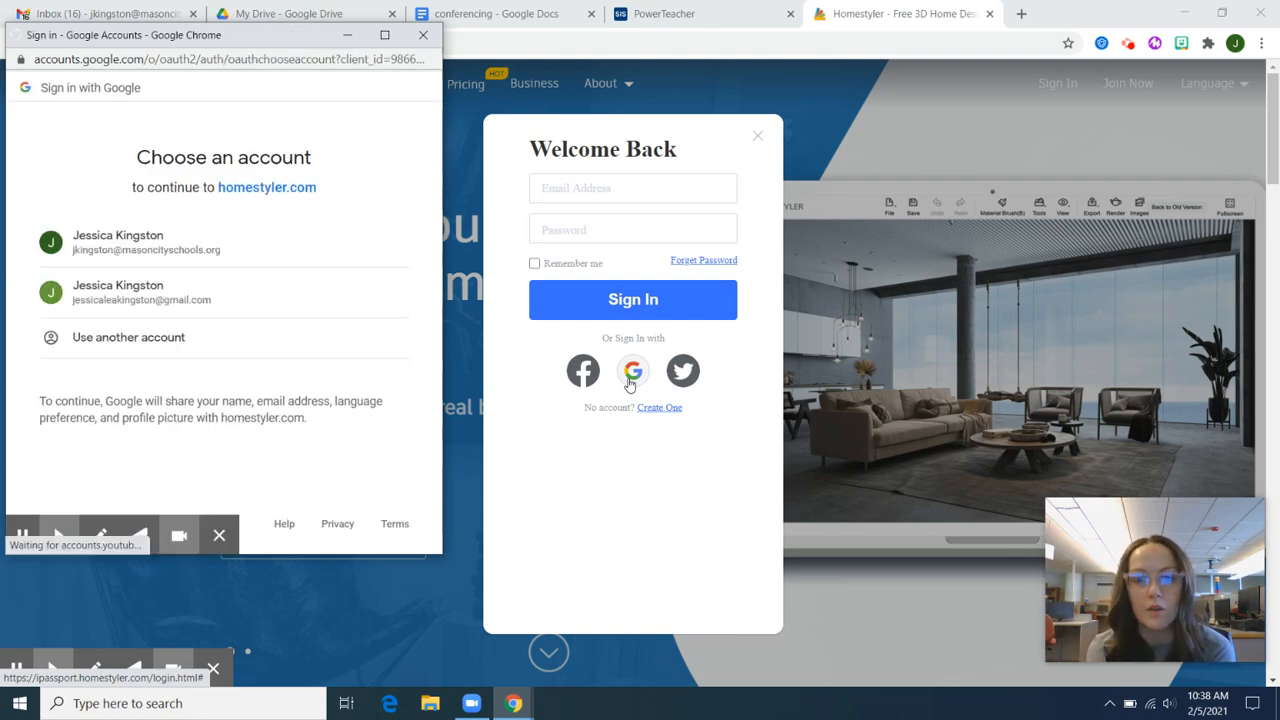
pyautogui.click(228, 232)
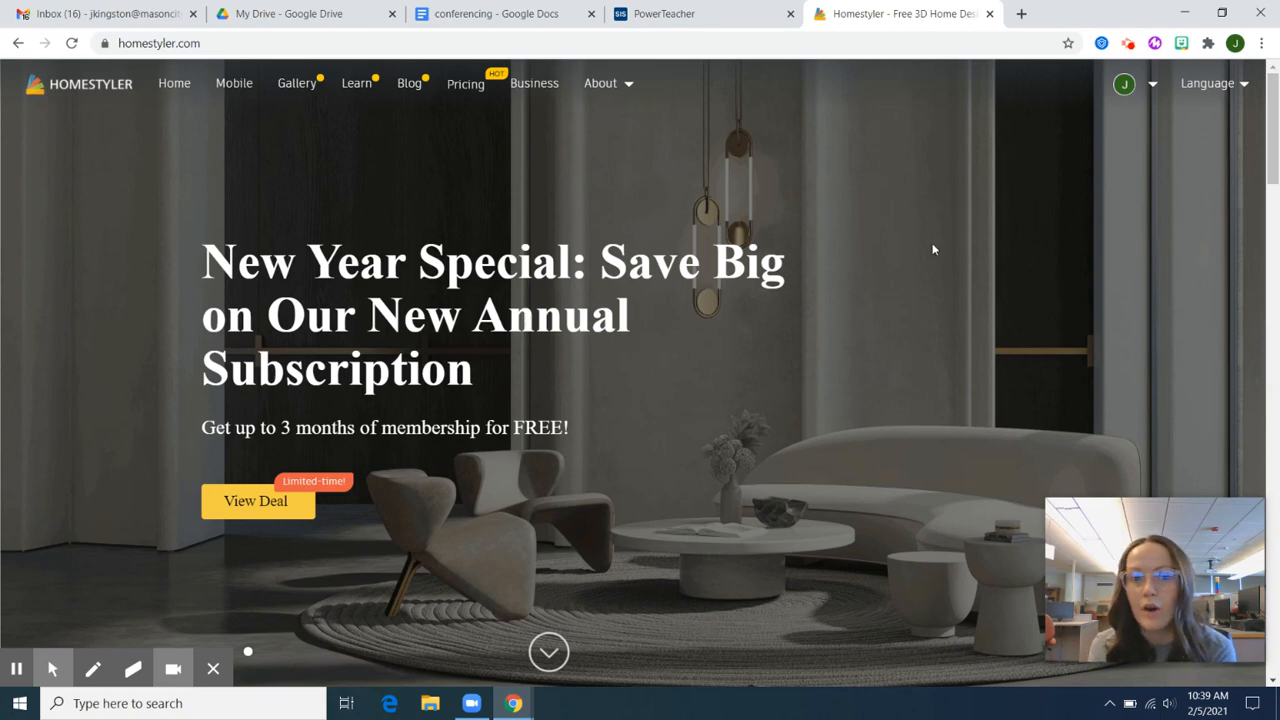
# Launch the free floor plan designer and create a blank new design.
pyautogui.moveTo(1125, 97)
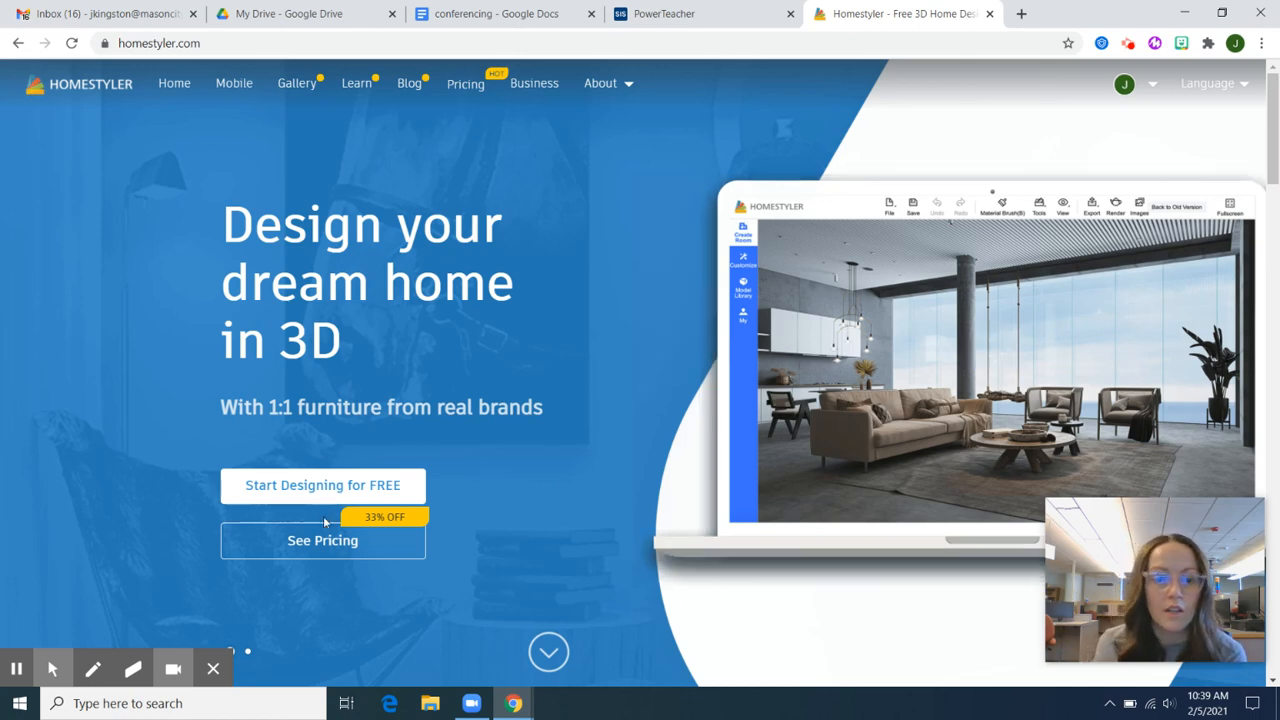
pyautogui.click(322, 485)
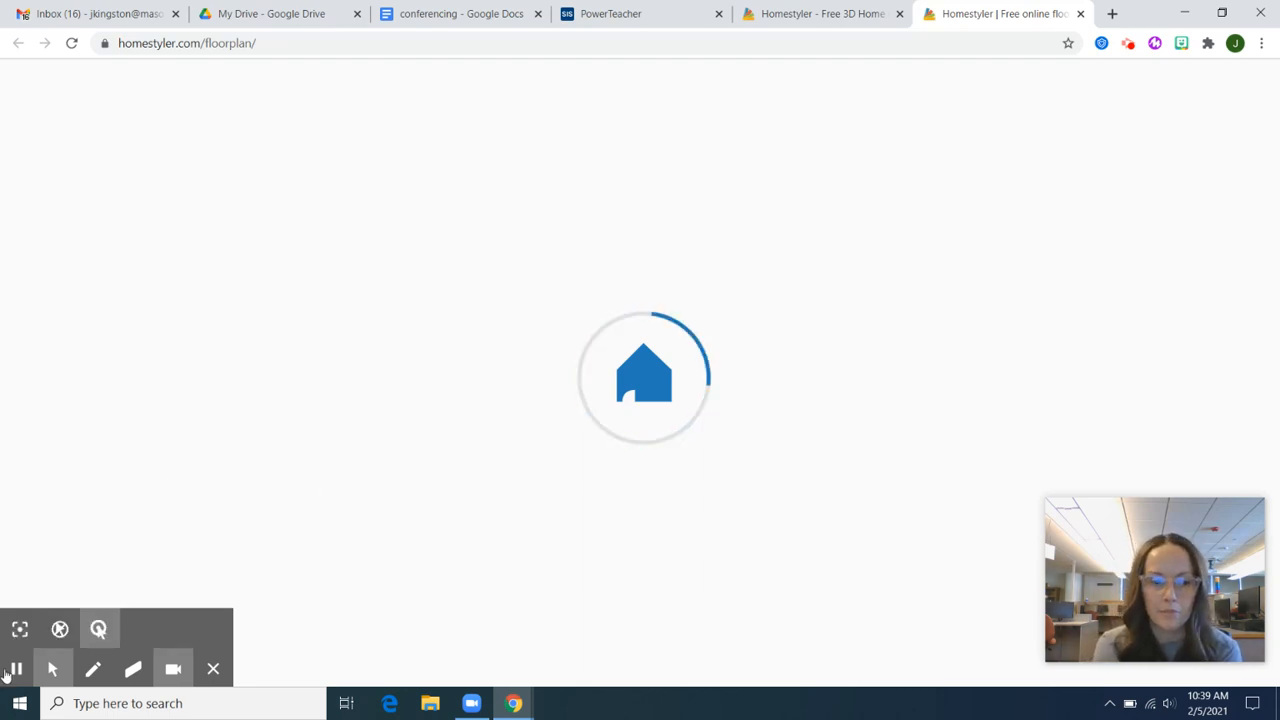
pyautogui.click(14, 669)
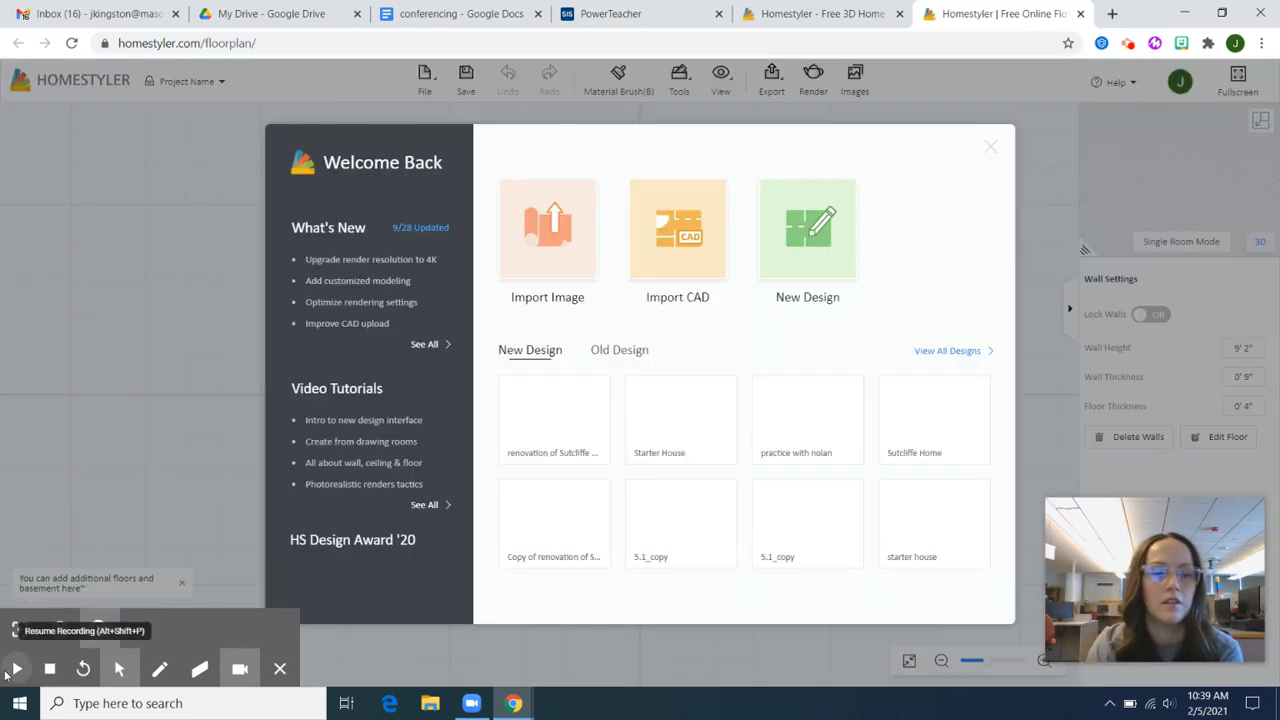
pyautogui.click(14, 669)
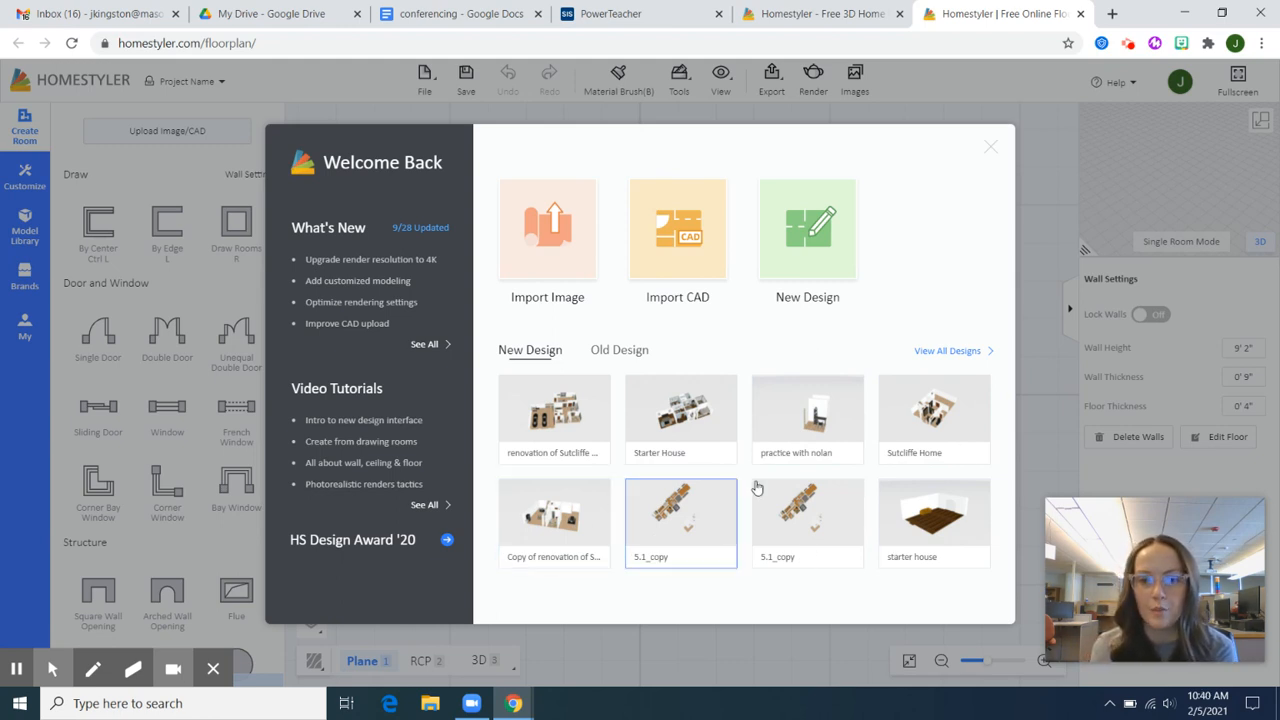
pyautogui.click(810, 230)
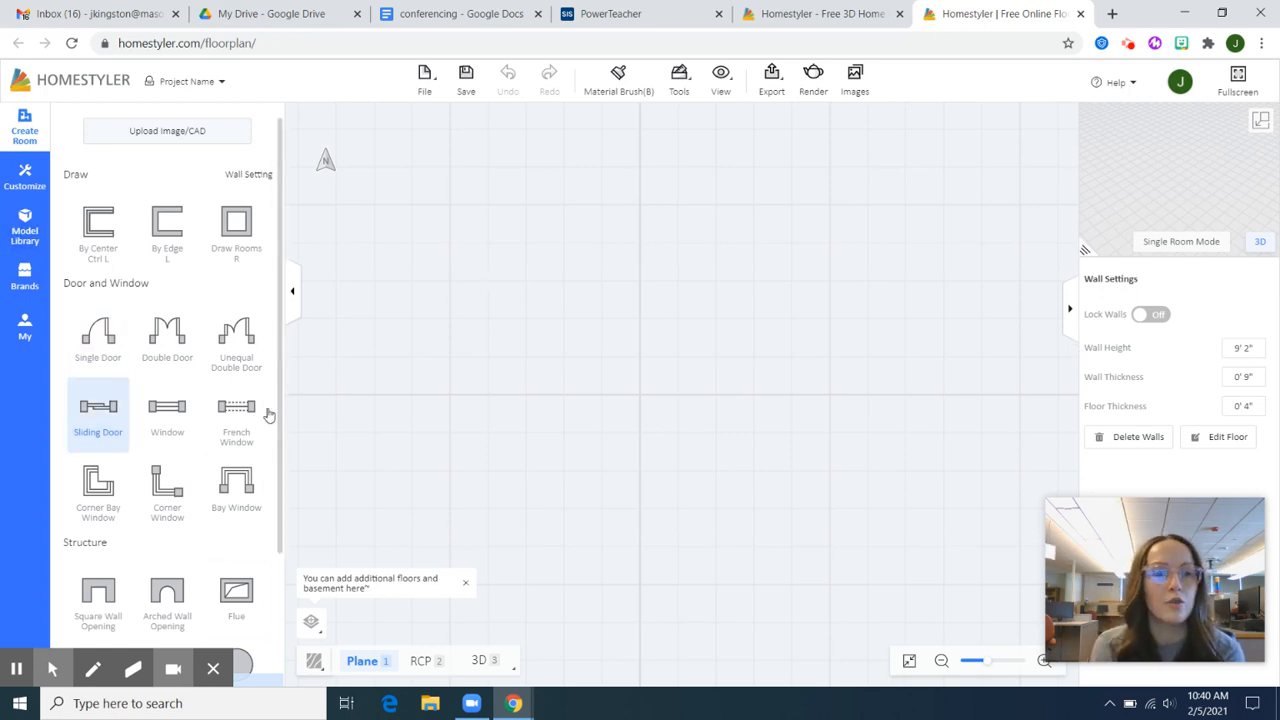
pyautogui.click(22, 228)
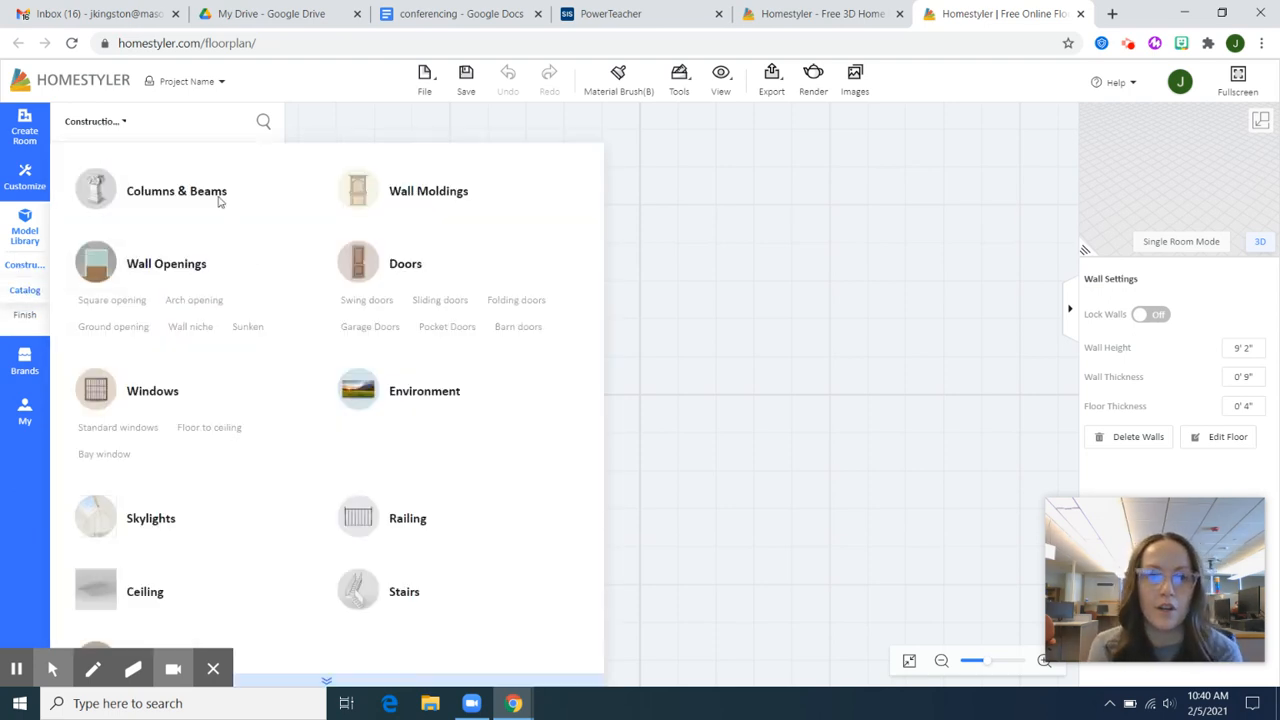
pyautogui.moveTo(24, 289)
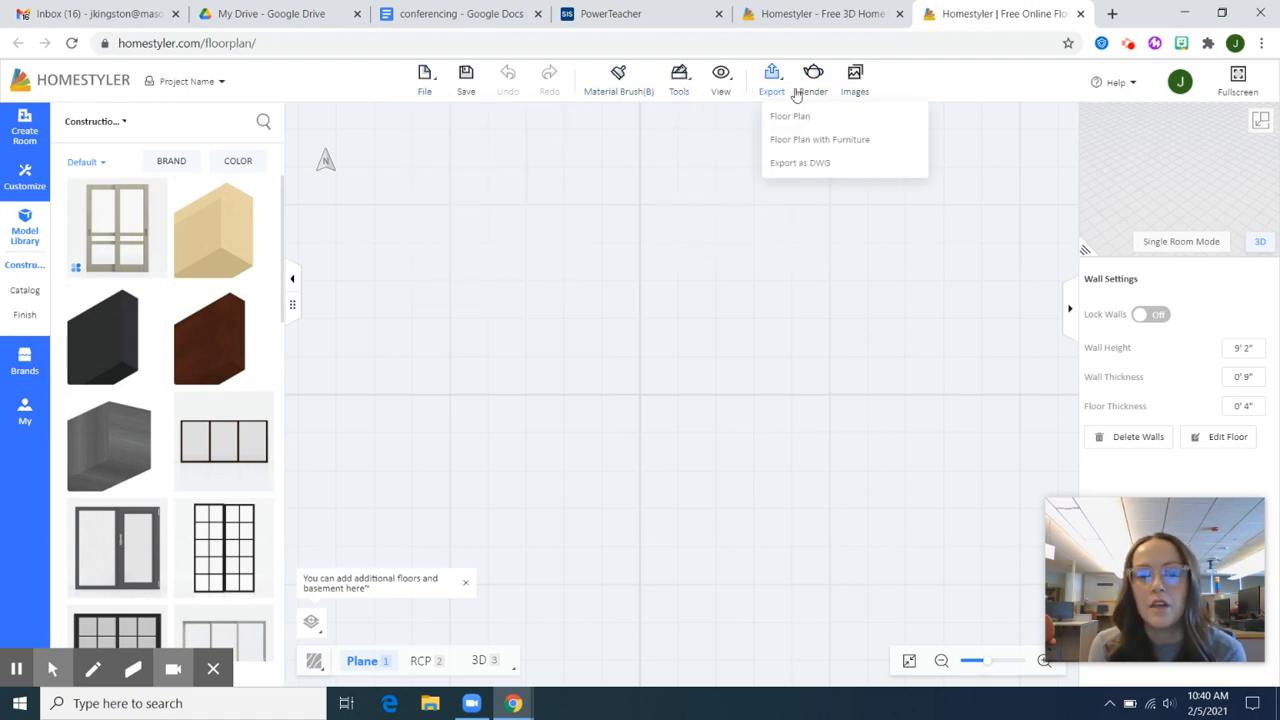
pyautogui.moveTo(447, 90)
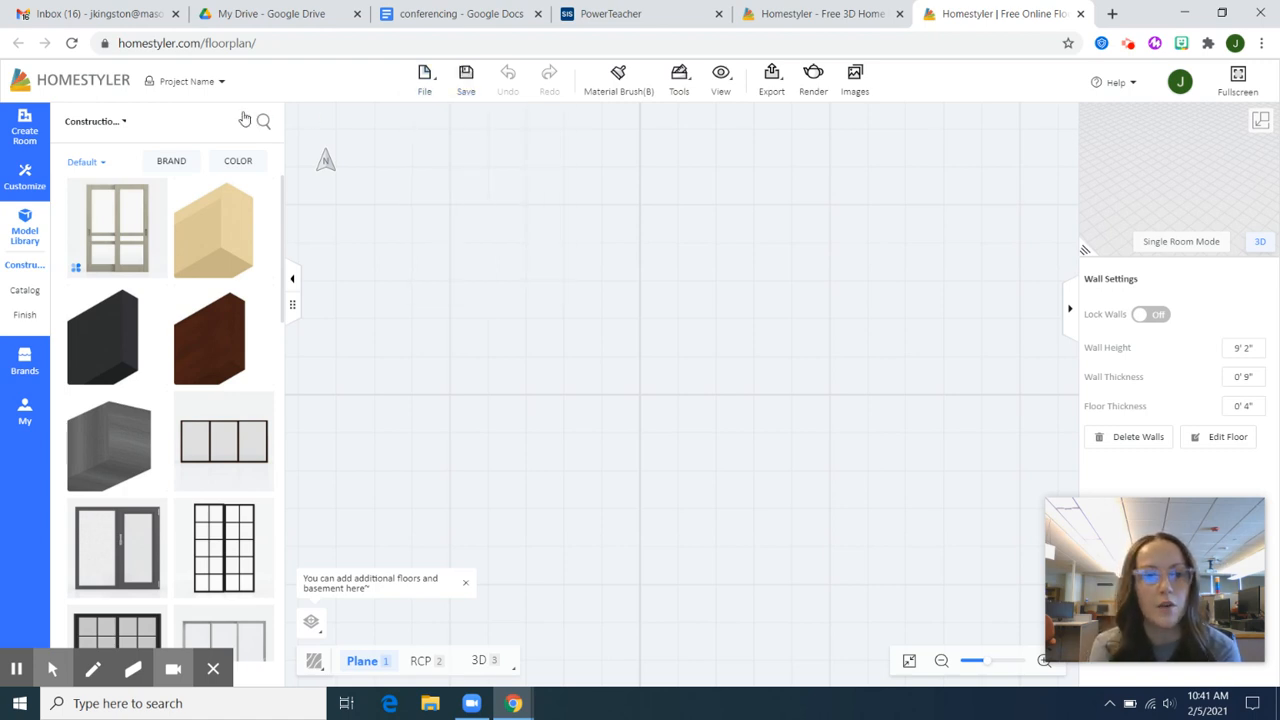
# Draw a rectangular room about 13' 6" by 10' 0", and move its right and top walls to make it about 10' 9" by 11' 7".
pyautogui.click(10, 128)
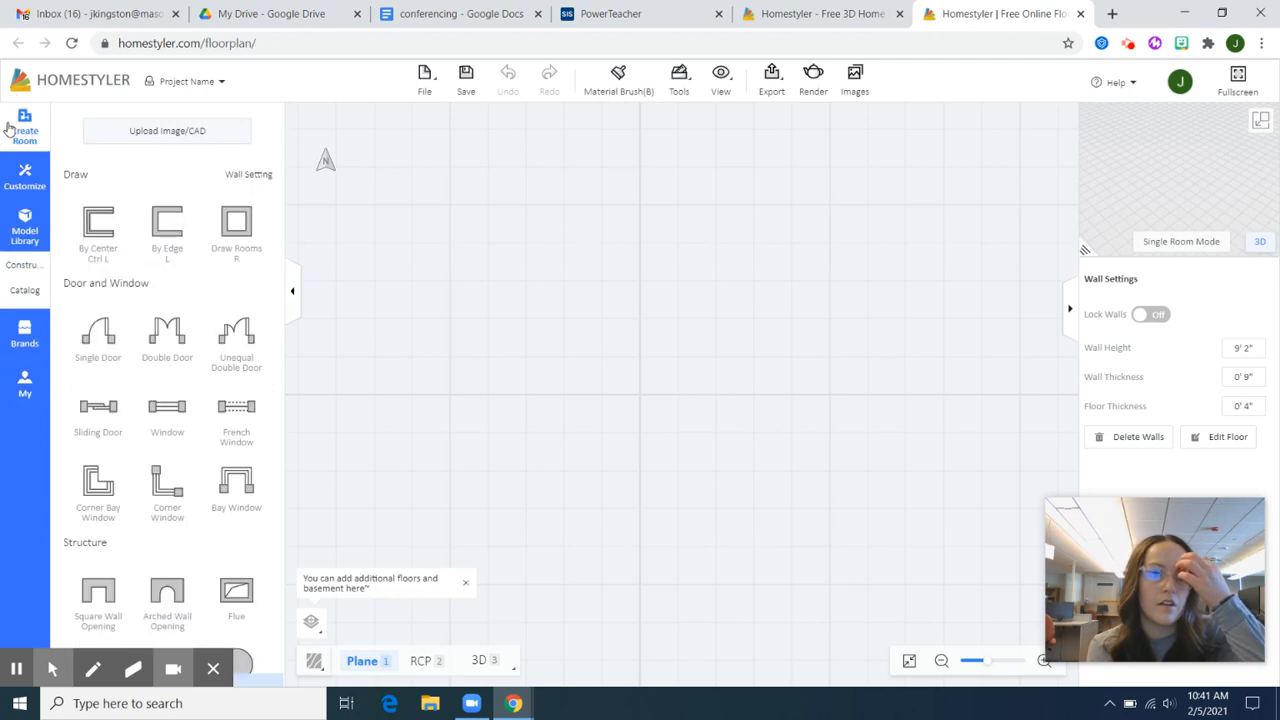
pyautogui.click(236, 222)
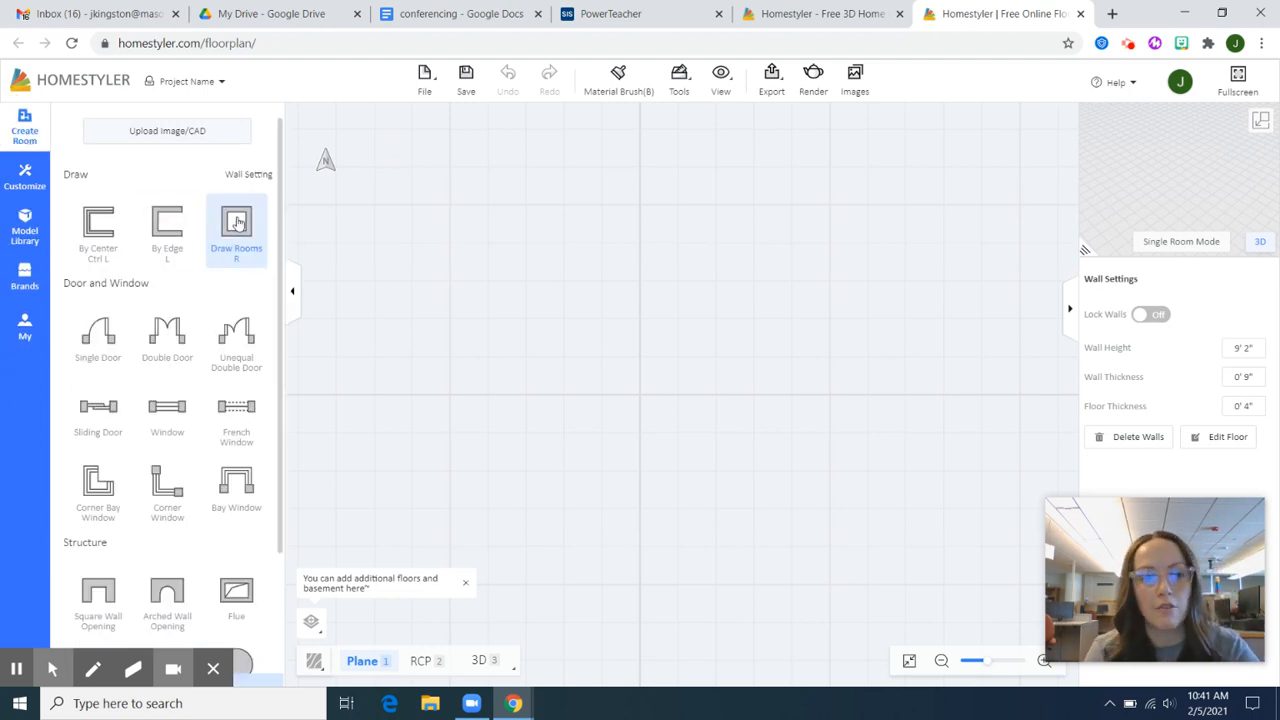
pyautogui.click(236, 222)
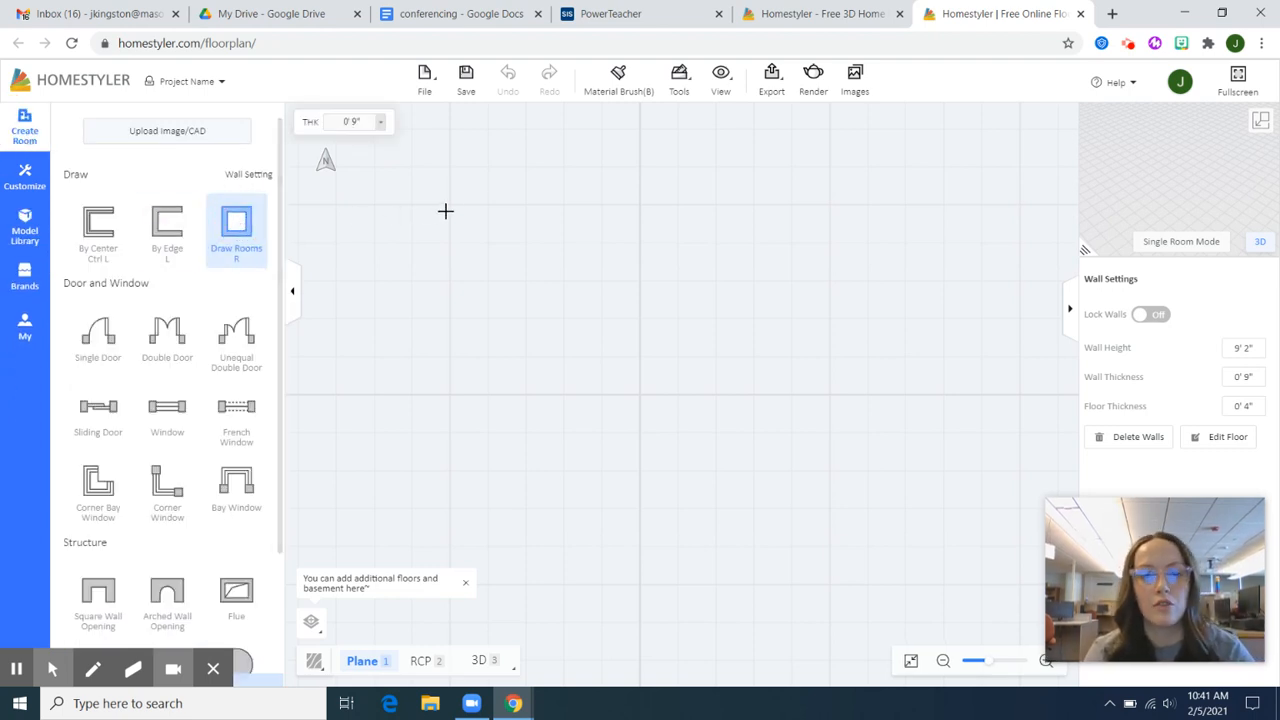
pyautogui.click(478, 207)
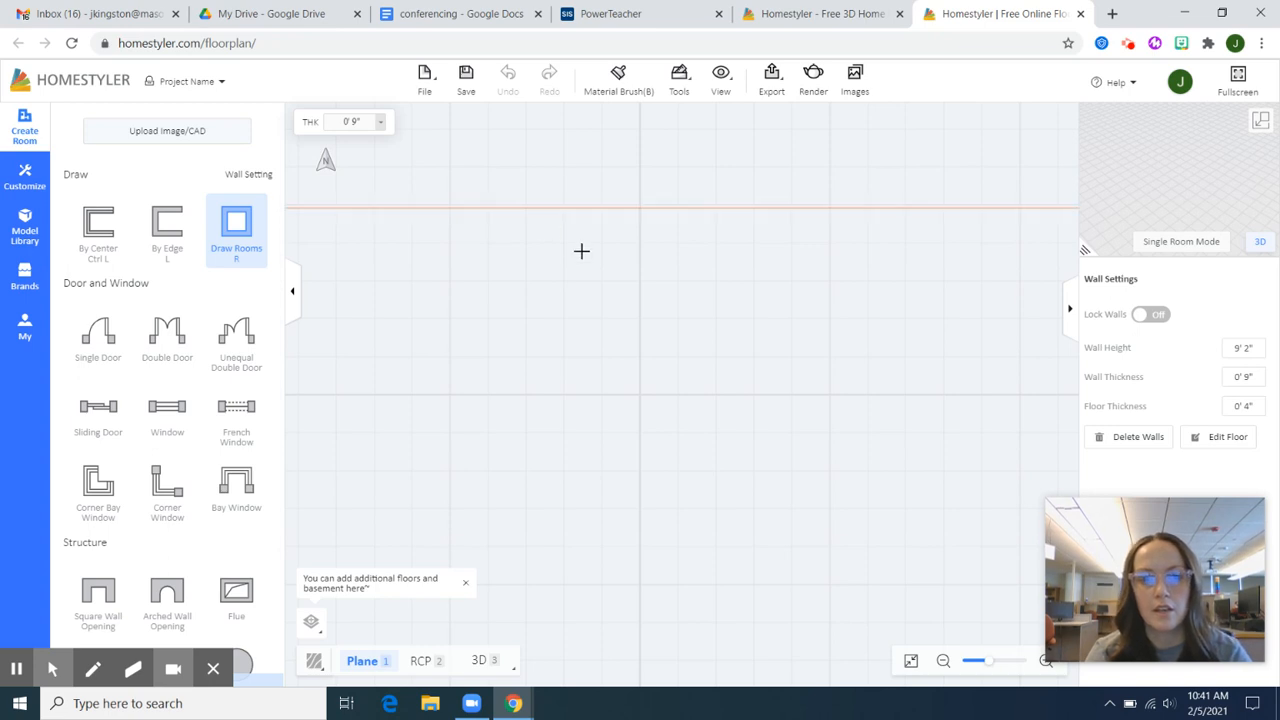
pyautogui.click(789, 439)
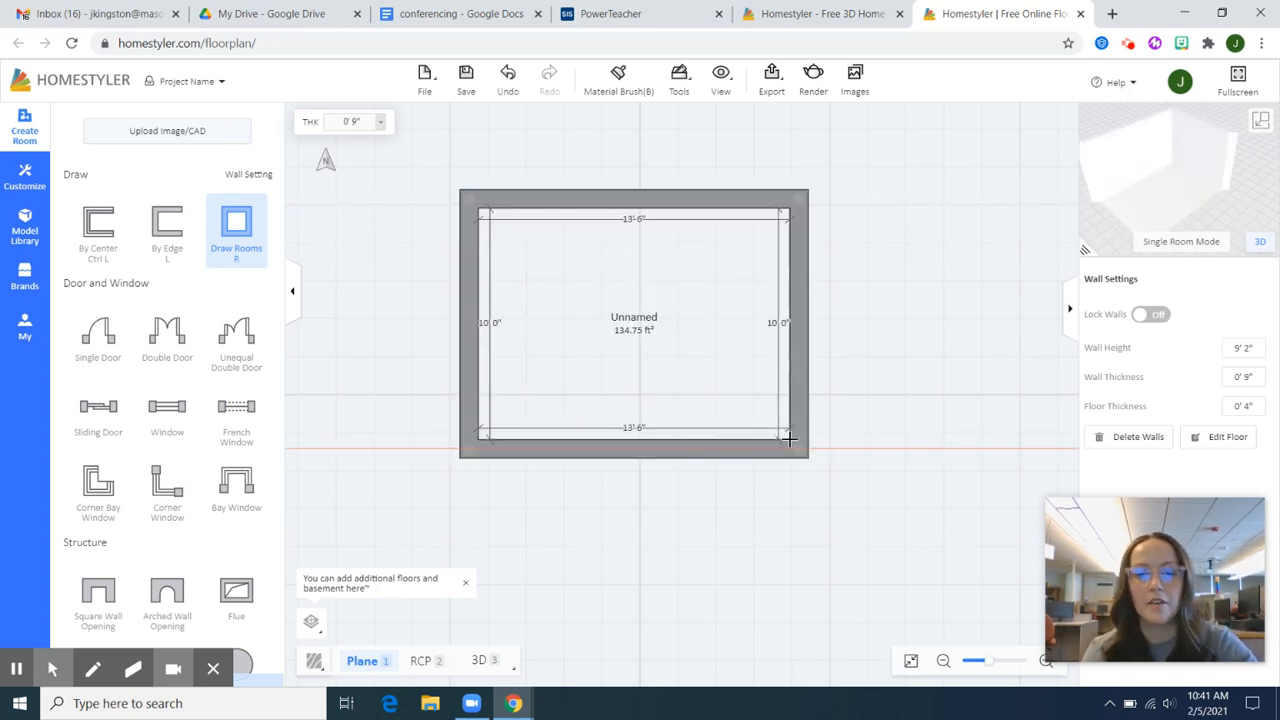
pyautogui.press('Escape')
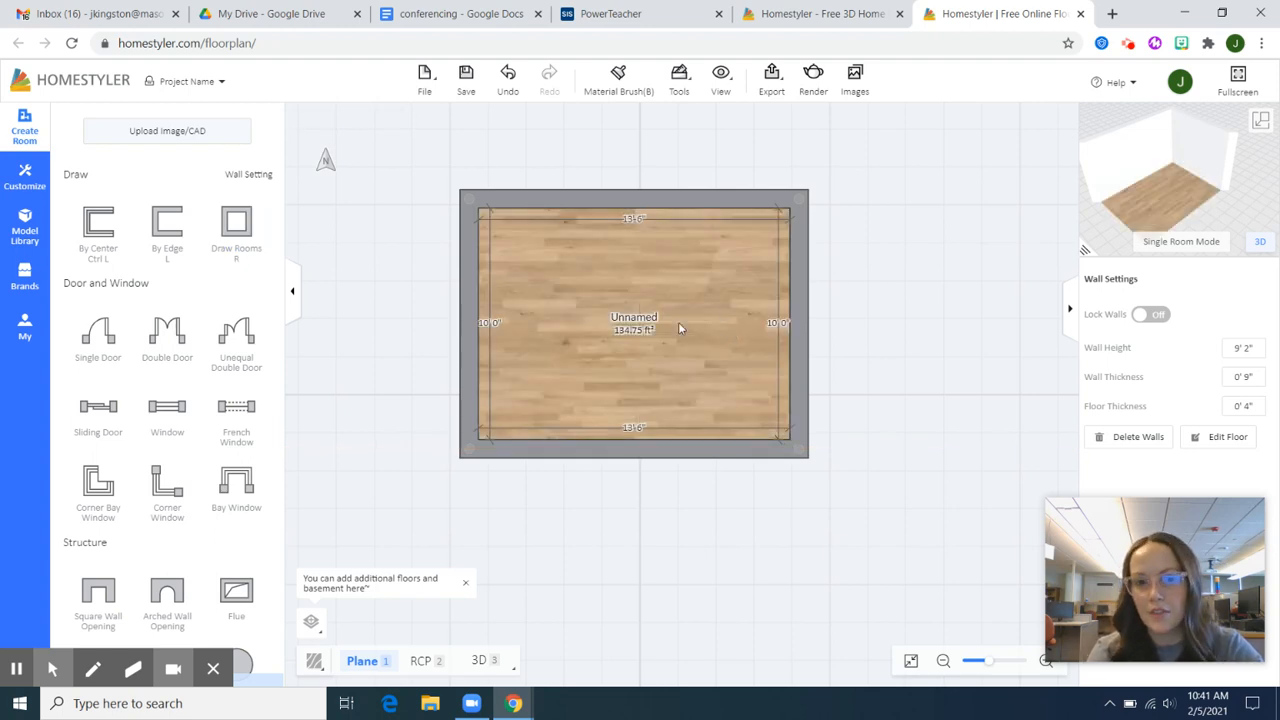
pyautogui.moveTo(800, 350); pyautogui.dragTo(737, 344)
pyautogui.moveTo(660, 190); pyautogui.dragTo(660, 152)
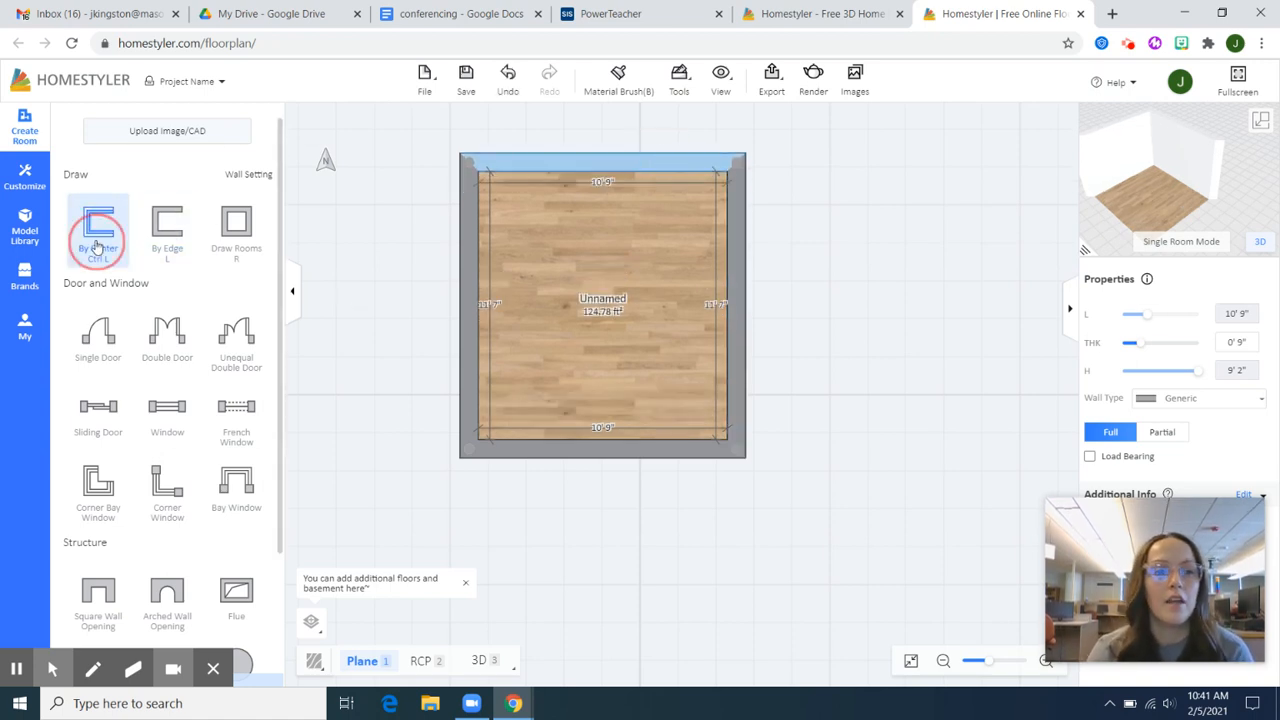
# Draw centre-line walls from the middle of the top wall down and across to the right wall, enclosing a corner room about 5' 0" by 5' 2".
pyautogui.click(98, 225)
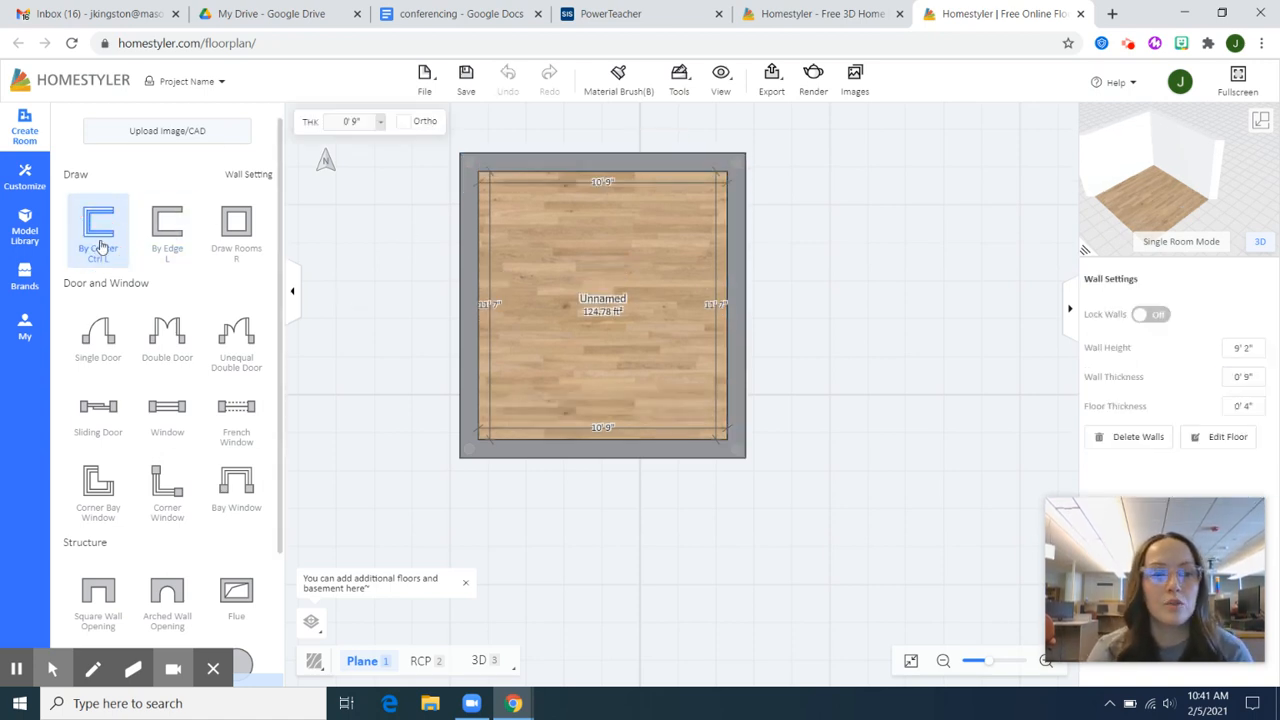
pyautogui.click(603, 162)
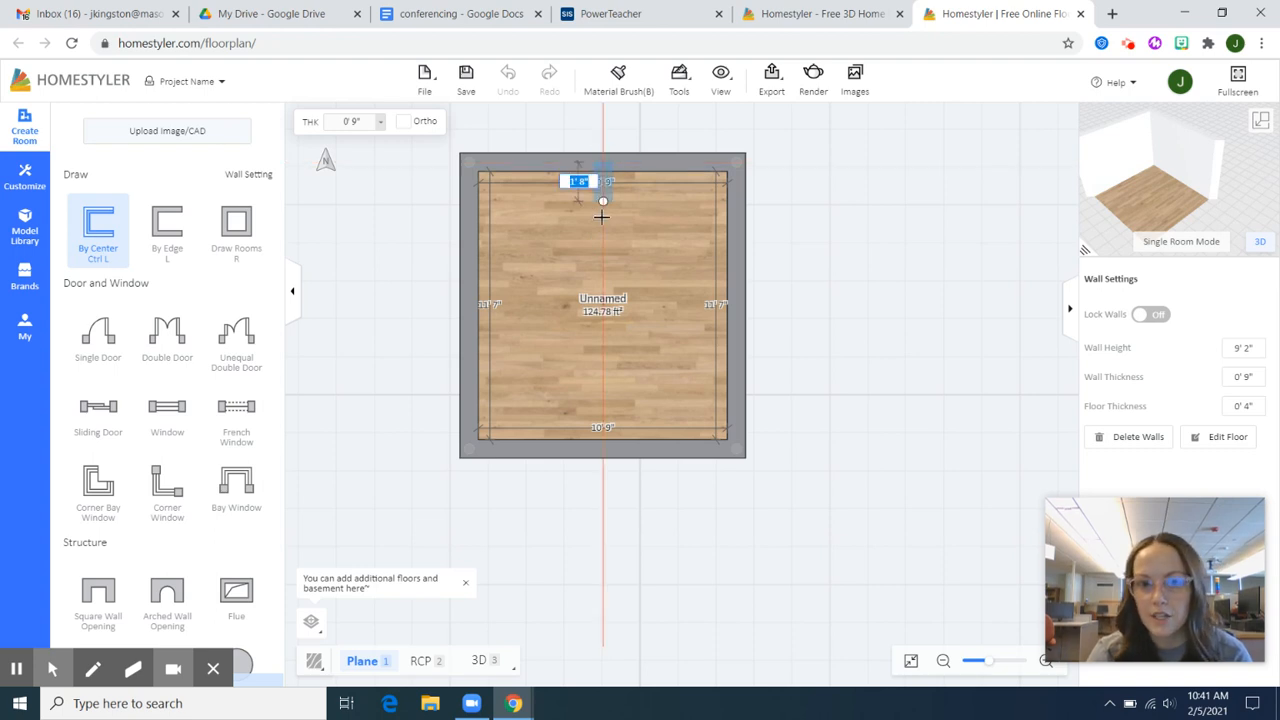
pyautogui.click(603, 298)
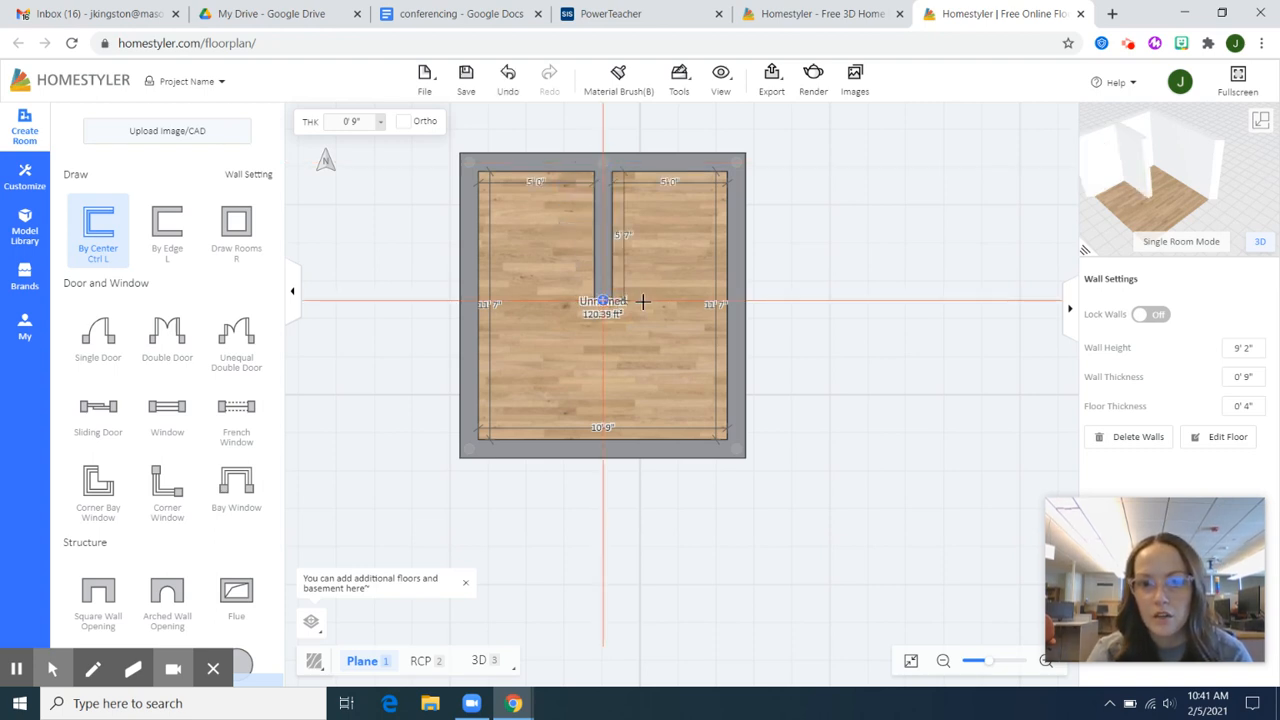
pyautogui.click(731, 298)
pyautogui.press('Escape')
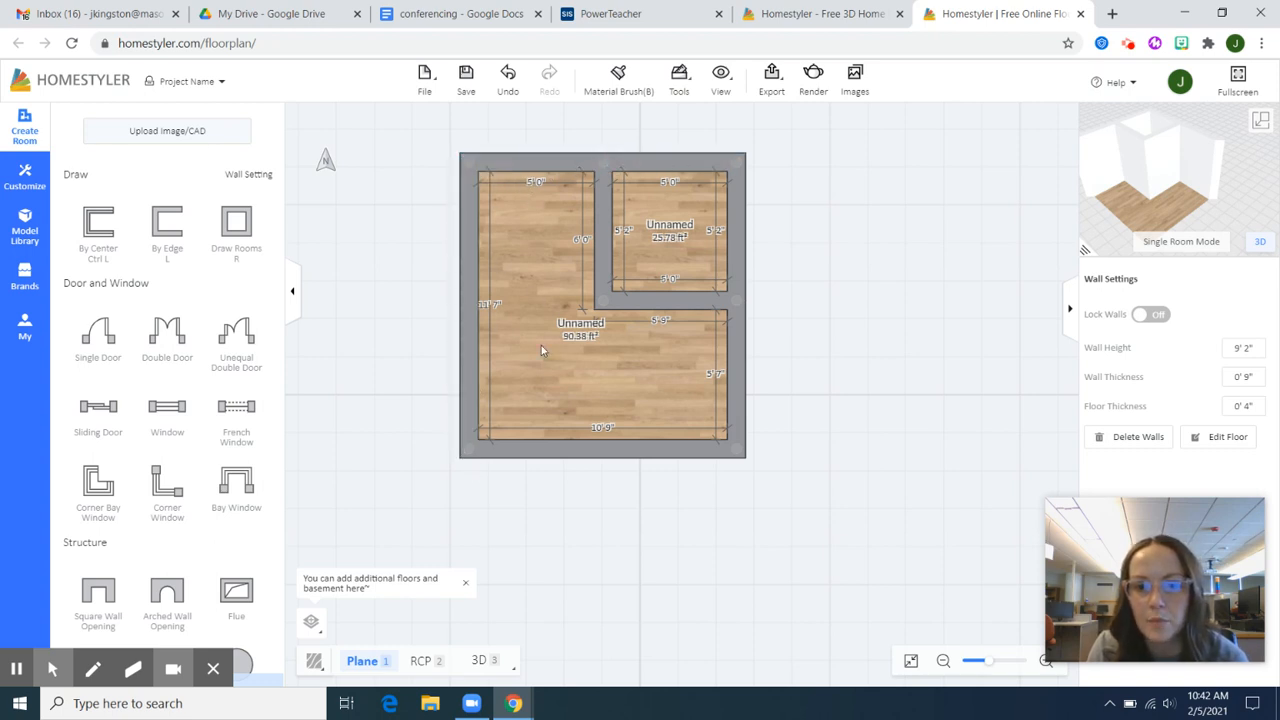
# Set the small corner room's type to Cloak Room and rename it Closet.
pyautogui.click(674, 234)
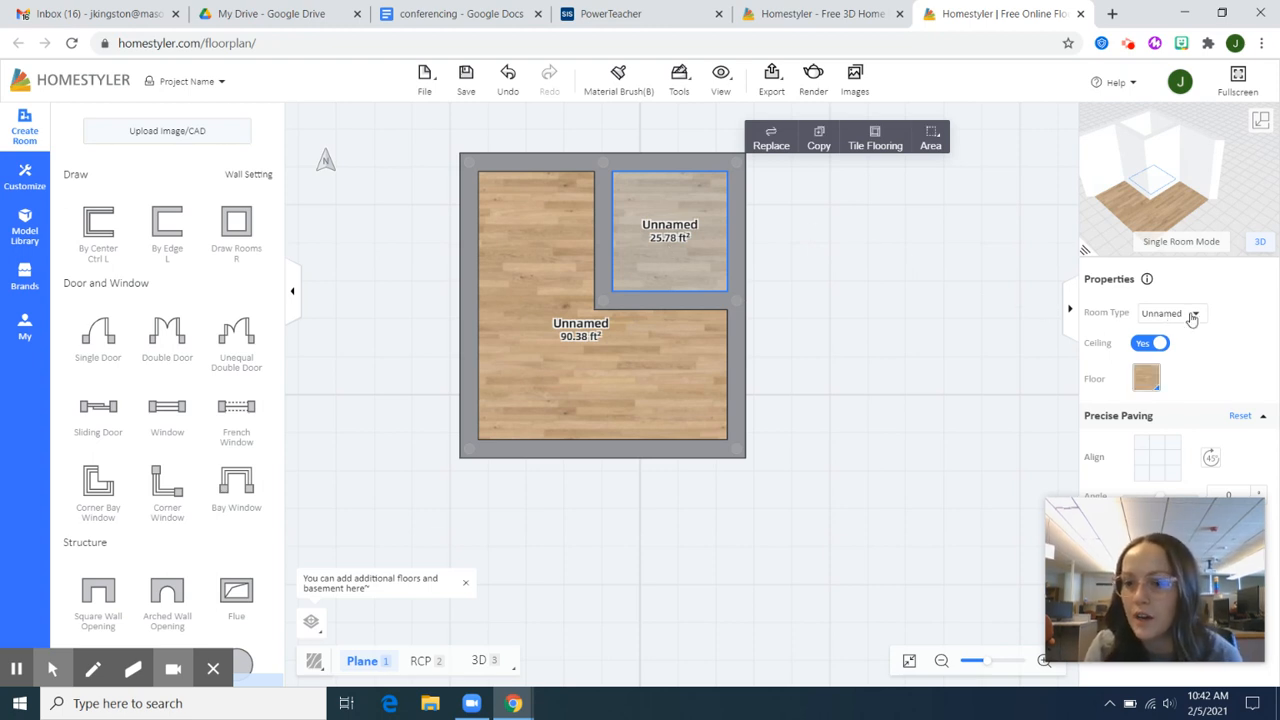
pyautogui.click(1192, 315)
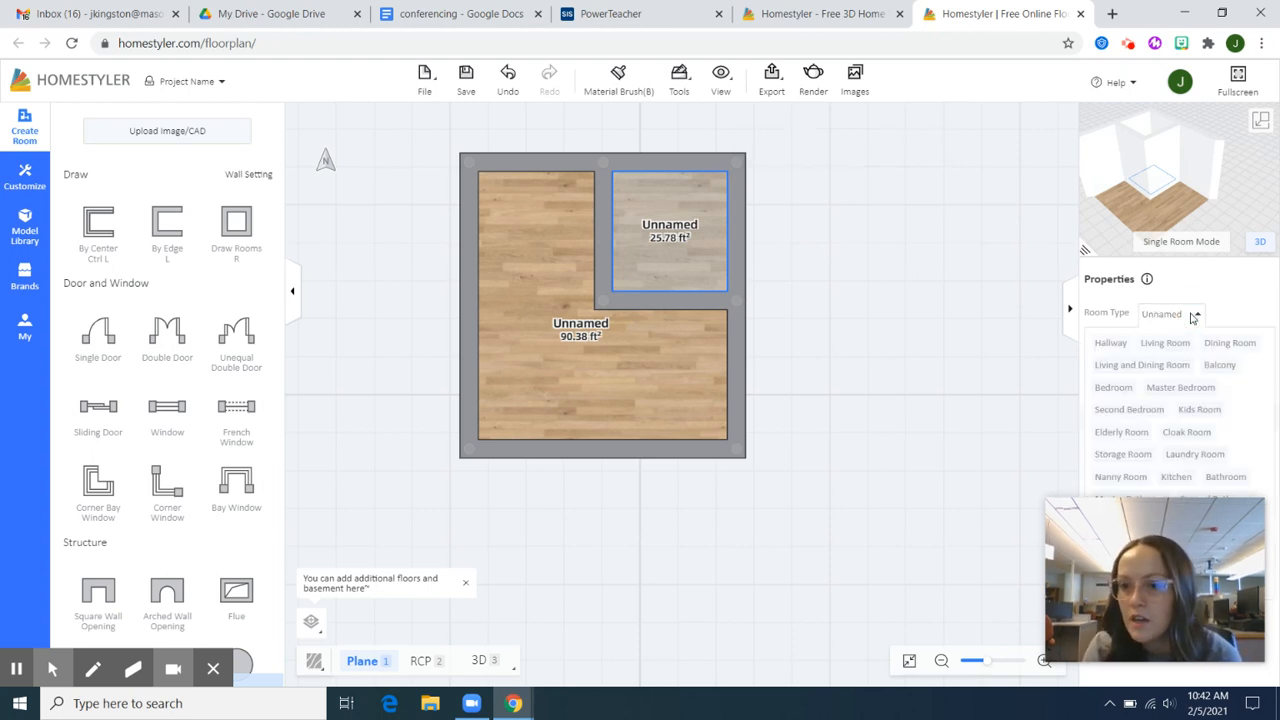
pyautogui.click(1208, 433)
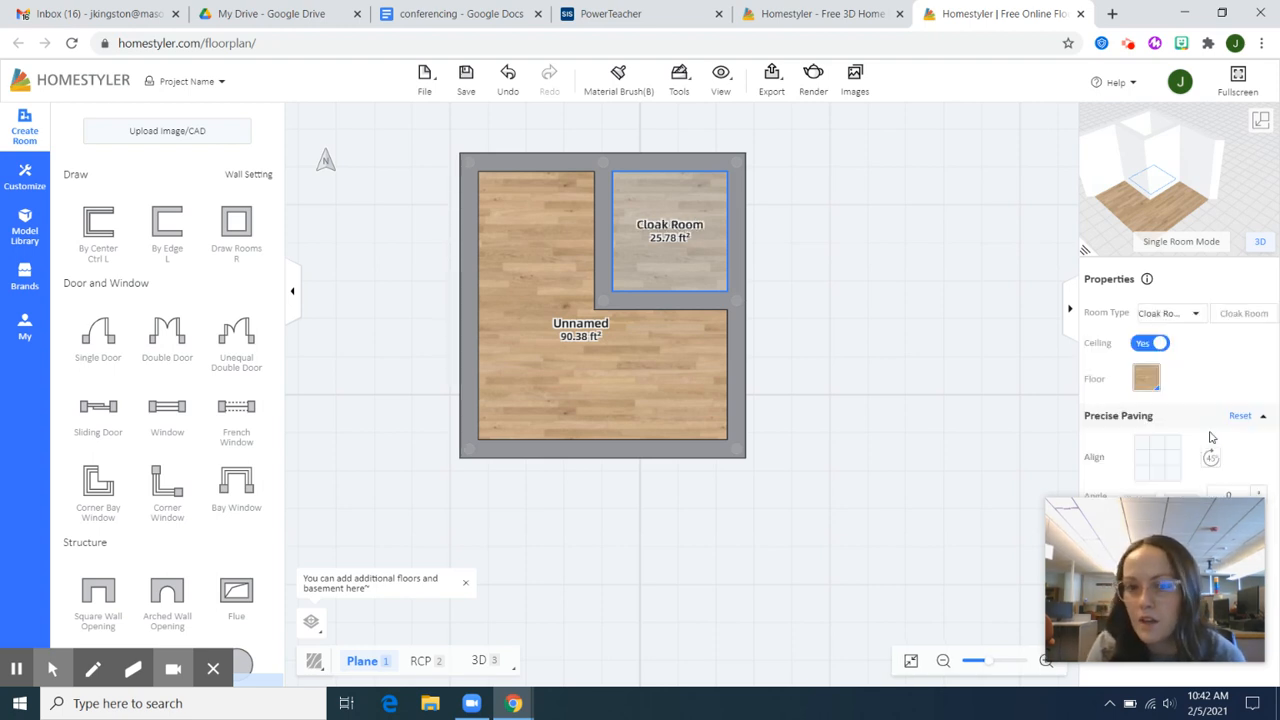
pyautogui.click(1236, 313)
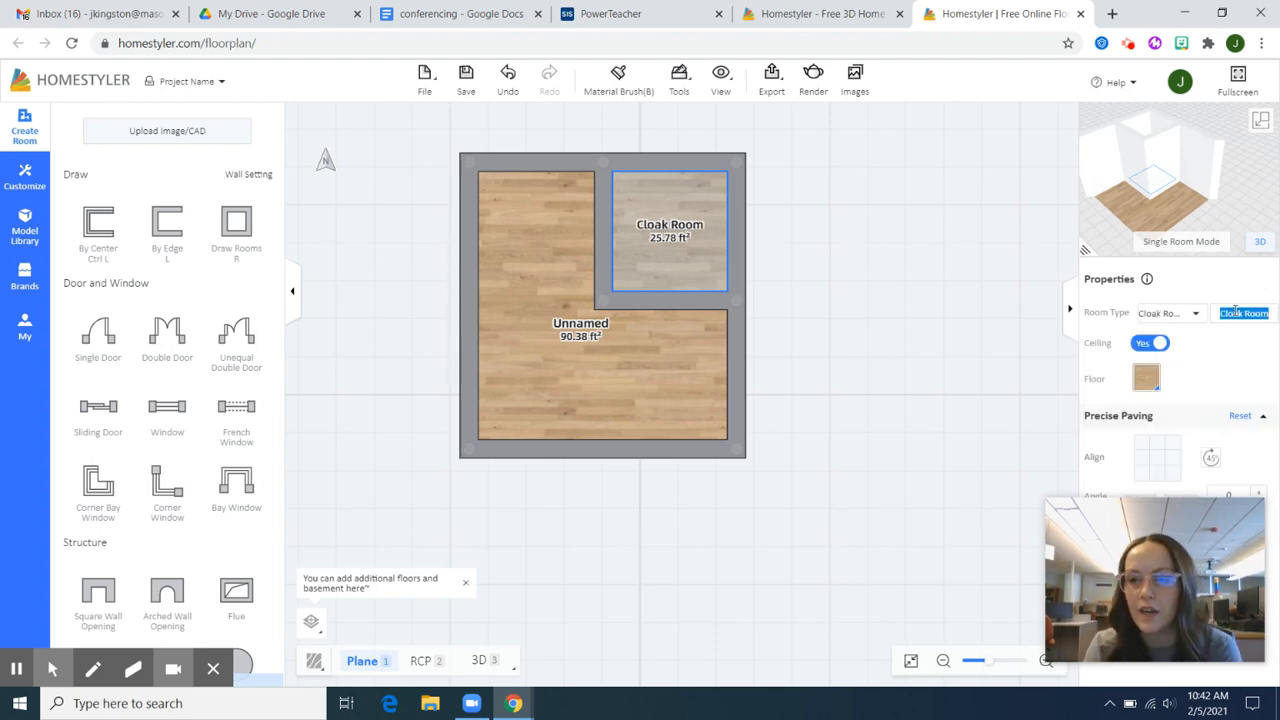
pyautogui.write('Closet')
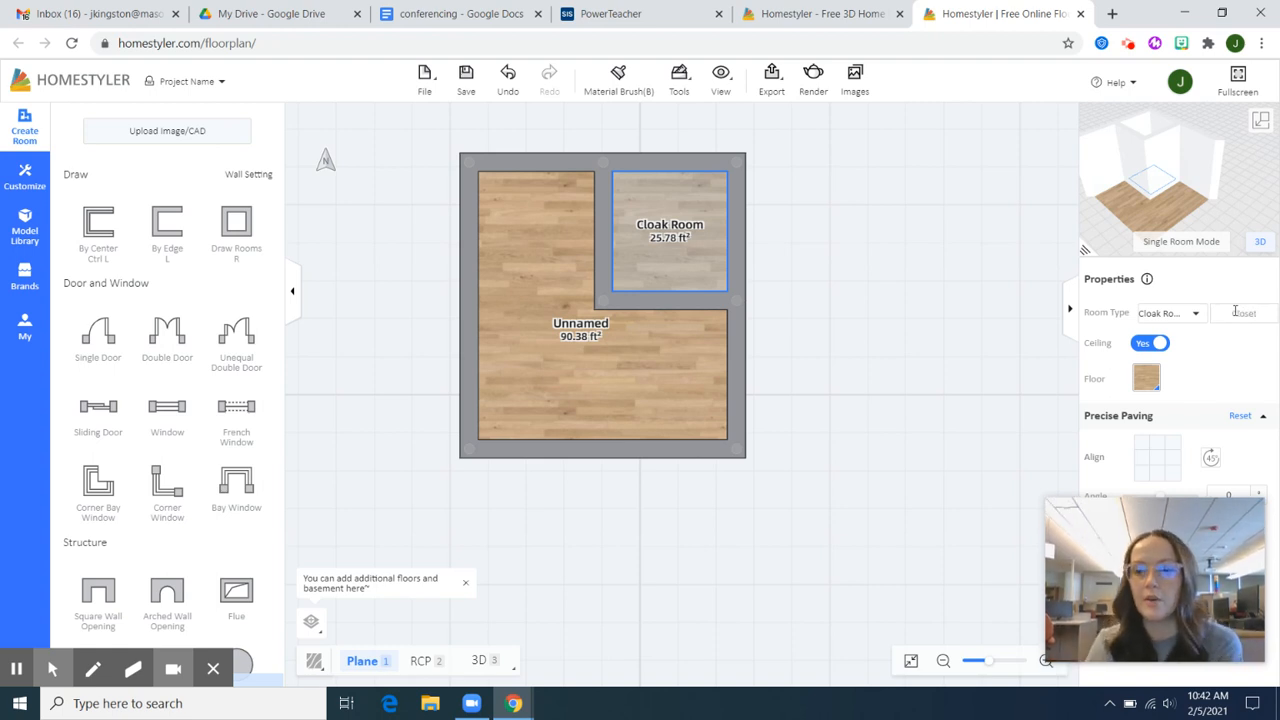
pyautogui.click(928, 361)
# Set the larger L-shaped room's type to Living Room.
pyautogui.click(563, 328)
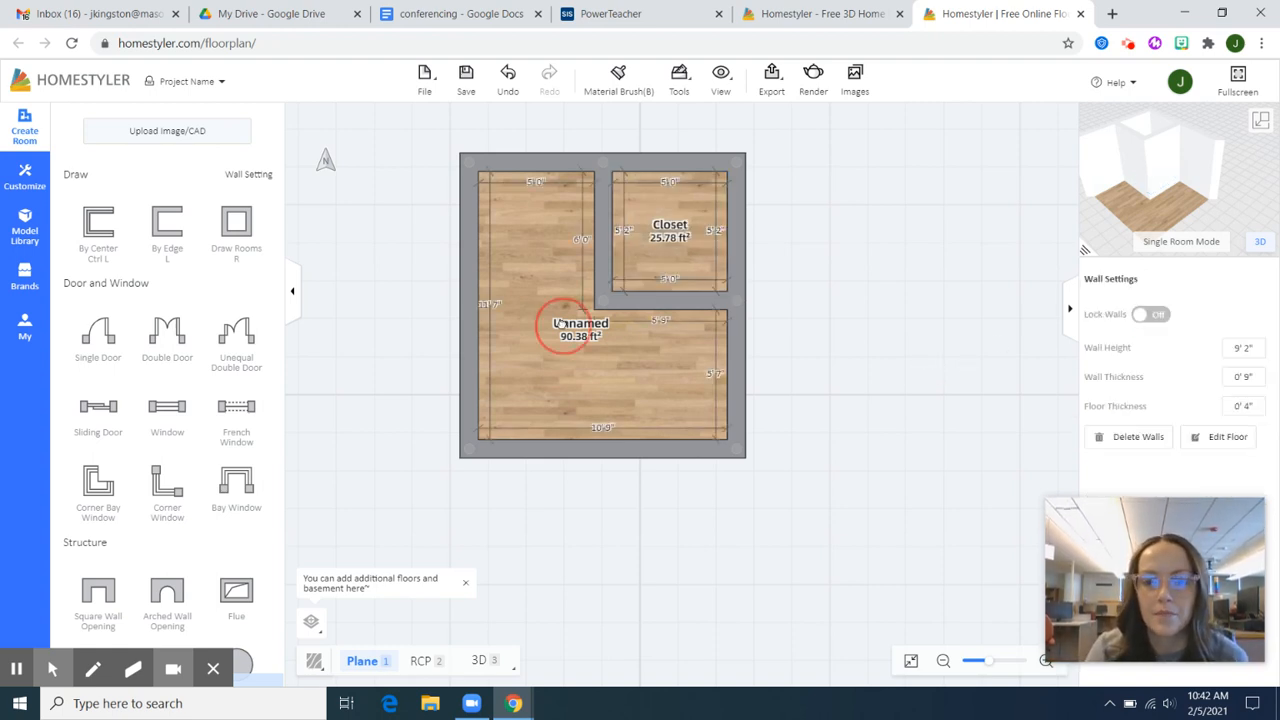
pyautogui.click(1165, 316)
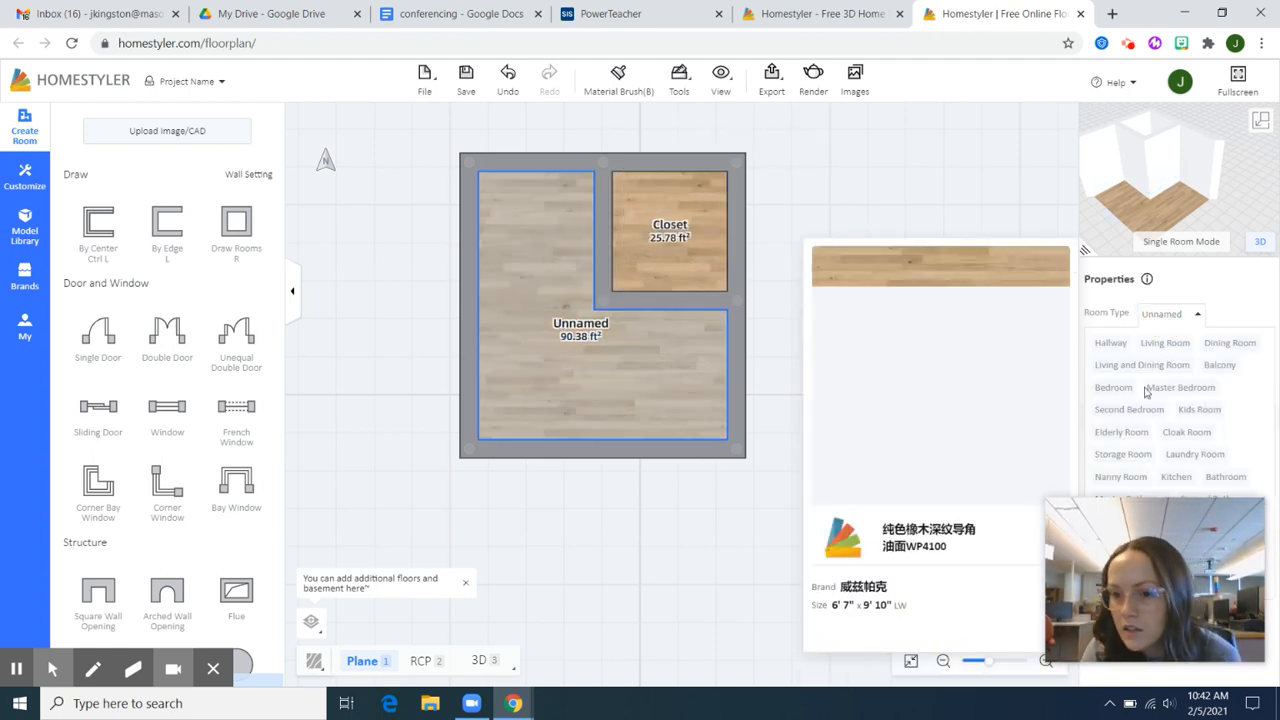
pyautogui.click(1165, 343)
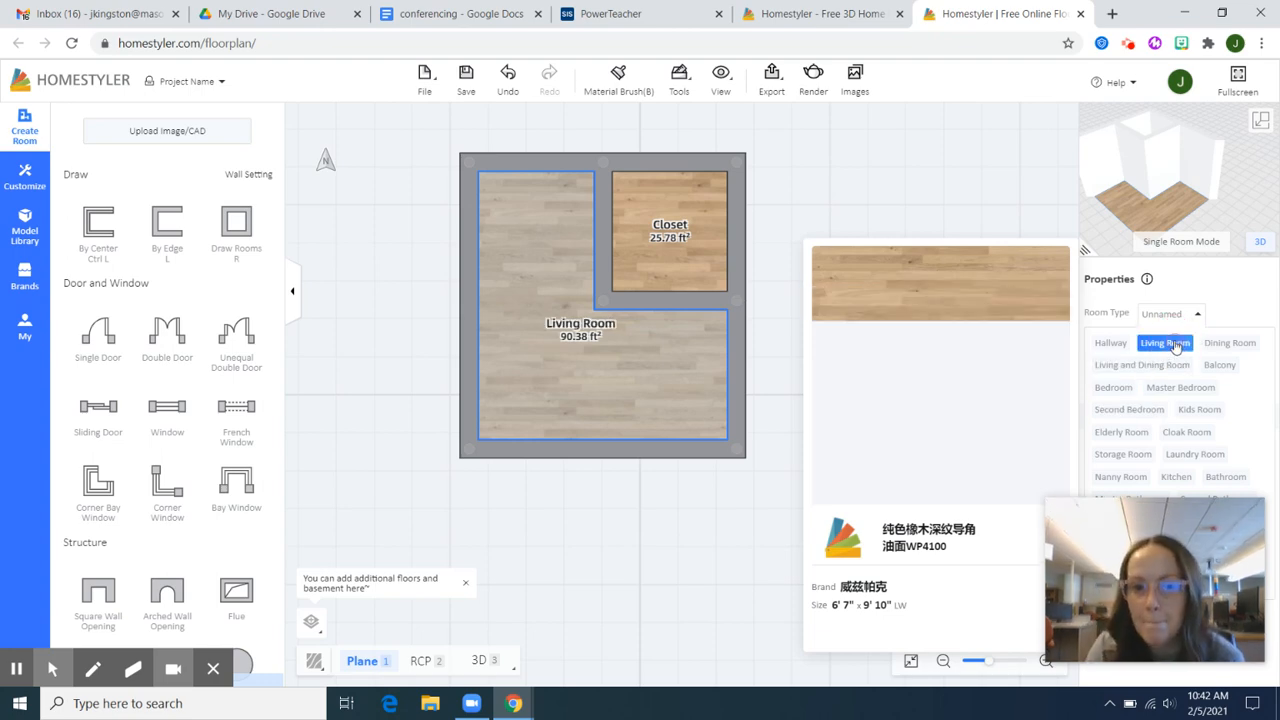
pyautogui.click(524, 510)
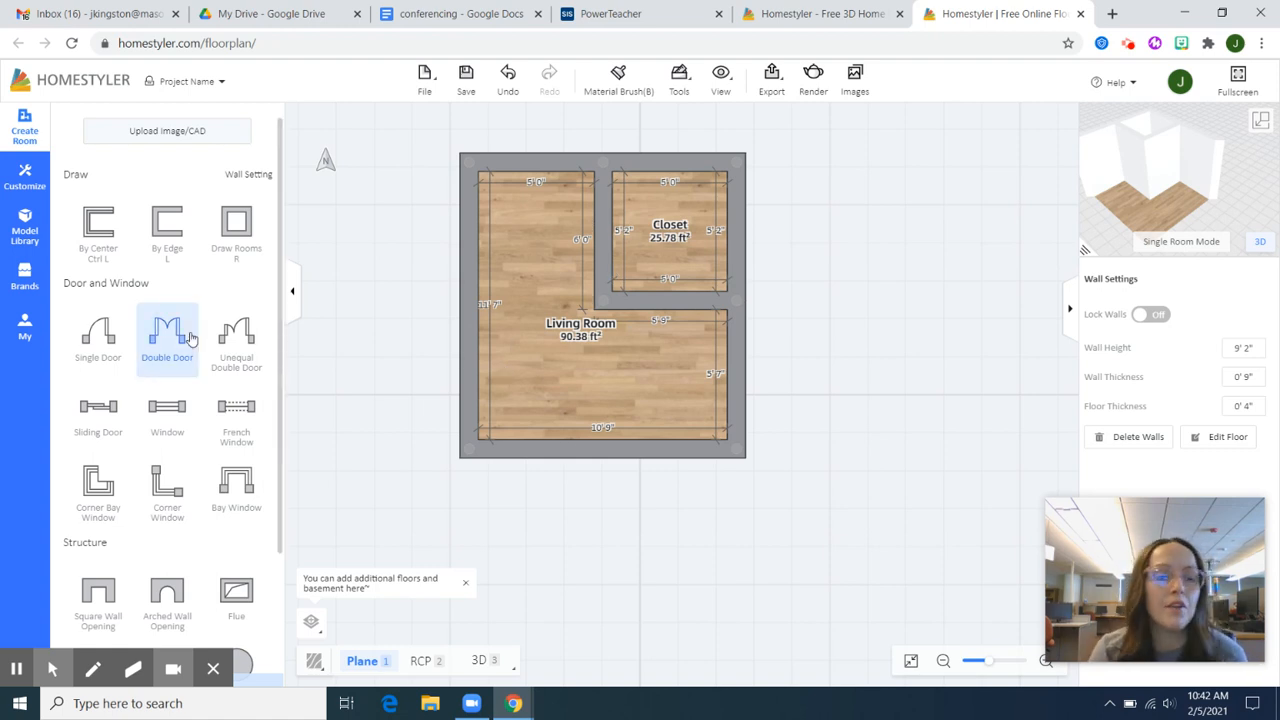
pyautogui.click(108, 600)
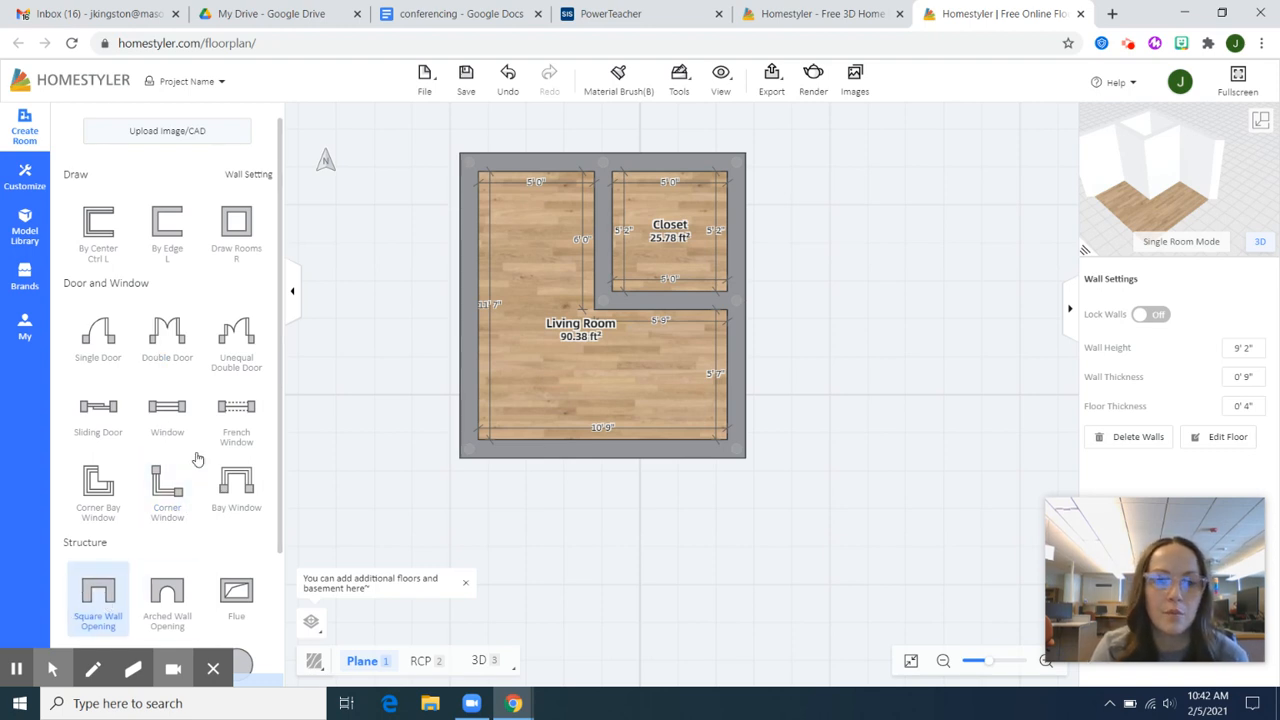
# Add a square wall opening about 8' 8" wide in the living room's left exterior wall, about 1' 6" from its upper corner.
pyautogui.click(465, 249)
pyautogui.moveTo(469, 281); pyautogui.dragTo(469, 406)
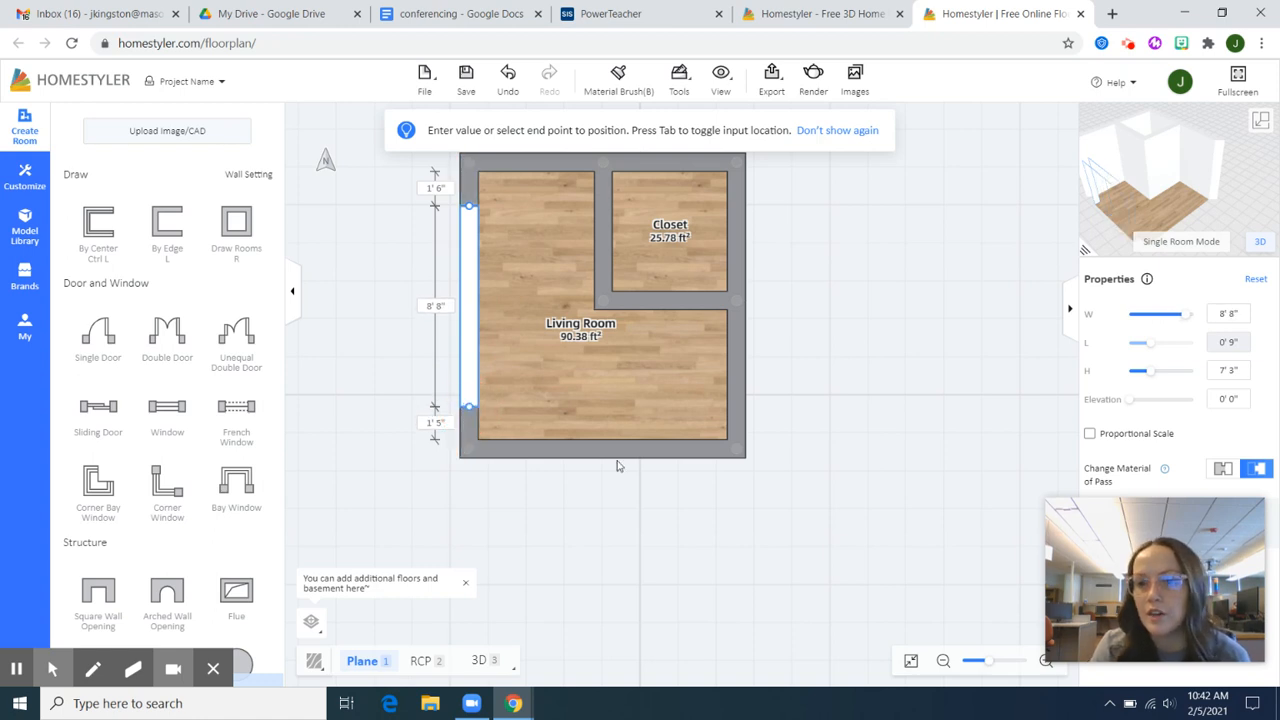
pyautogui.click(711, 505)
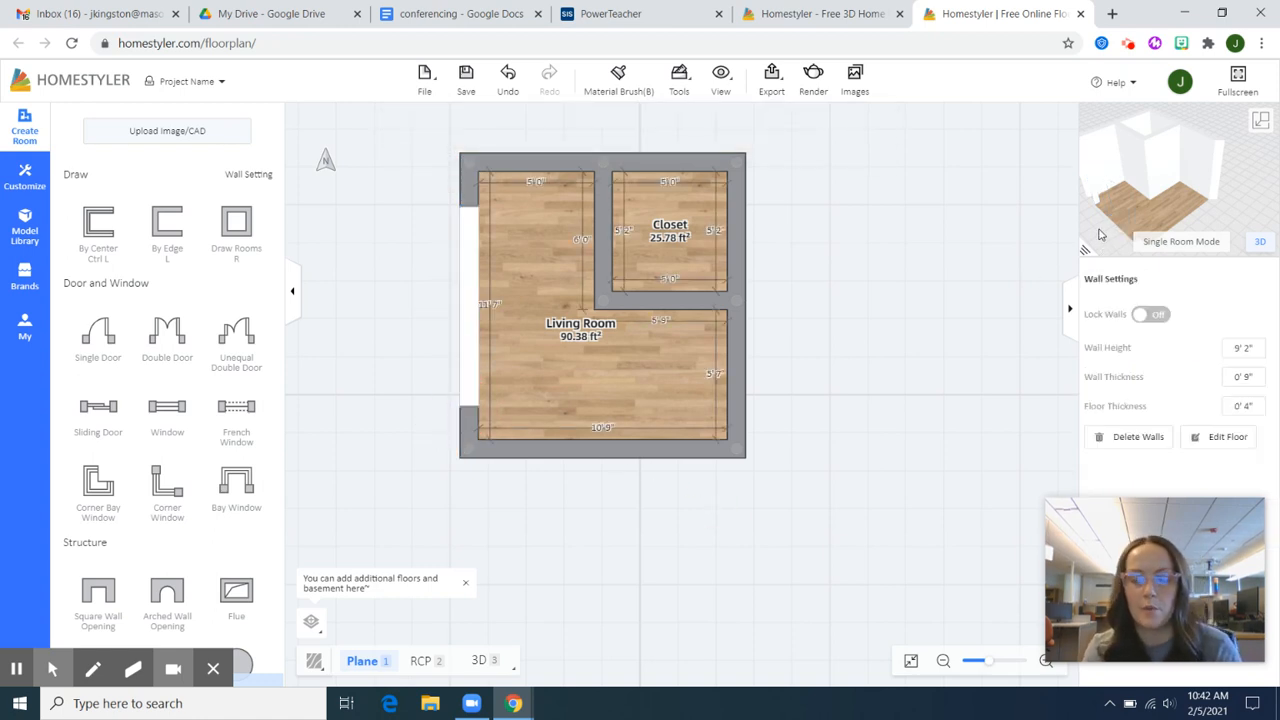
pyautogui.moveTo(1100, 234); pyautogui.dragTo(1230, 202)
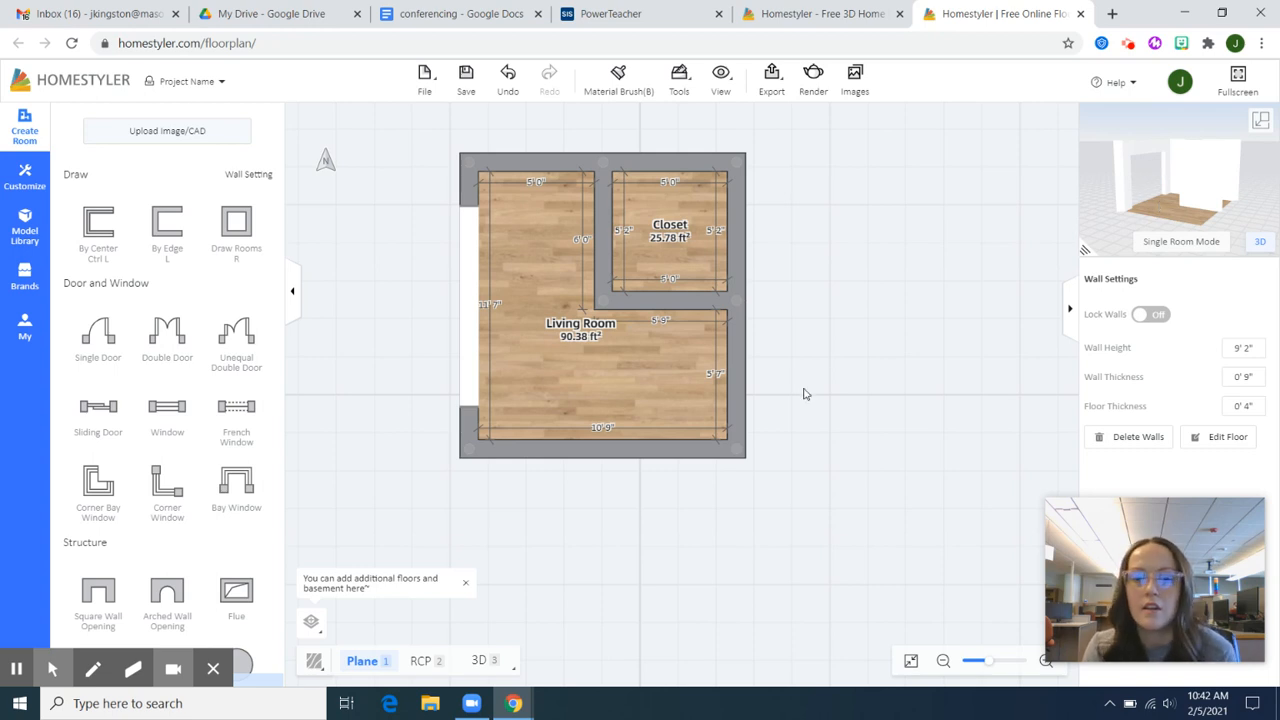
# Place a 3' 0" wide single door in the closet's left wall, facing the living room.
pyautogui.click(98, 330)
pyautogui.click(609, 207)
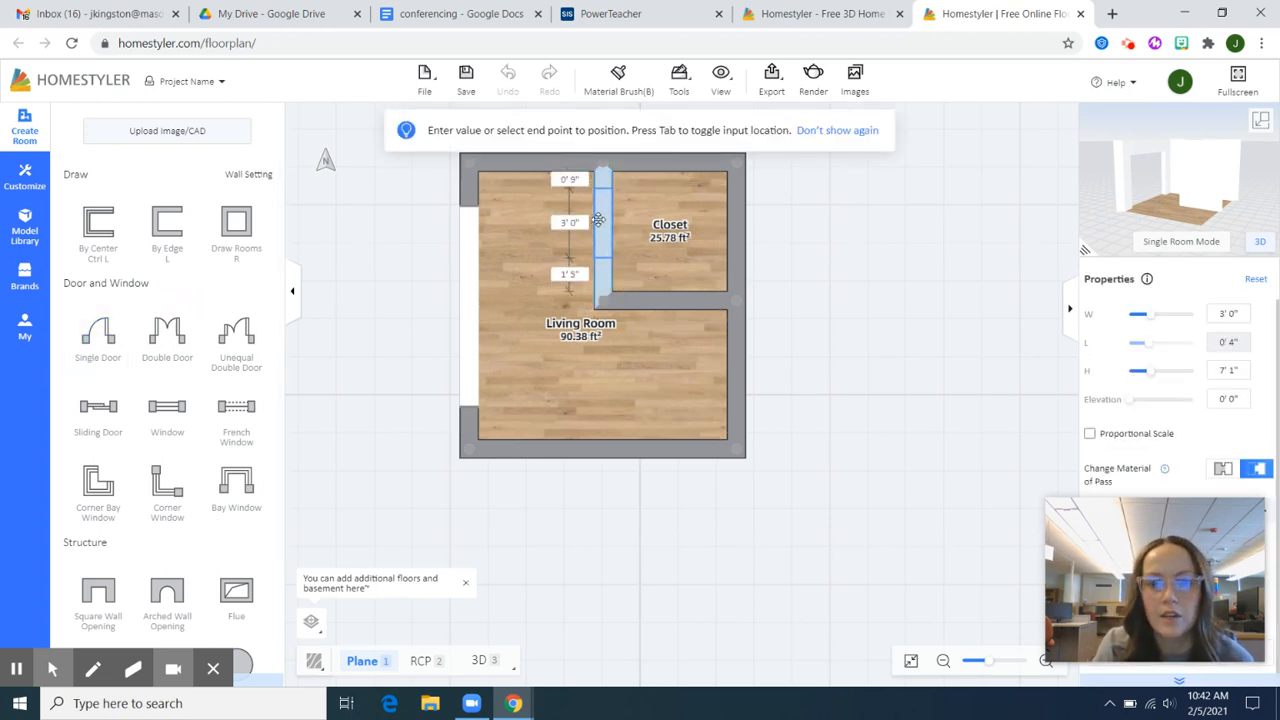
pyautogui.click(598, 219)
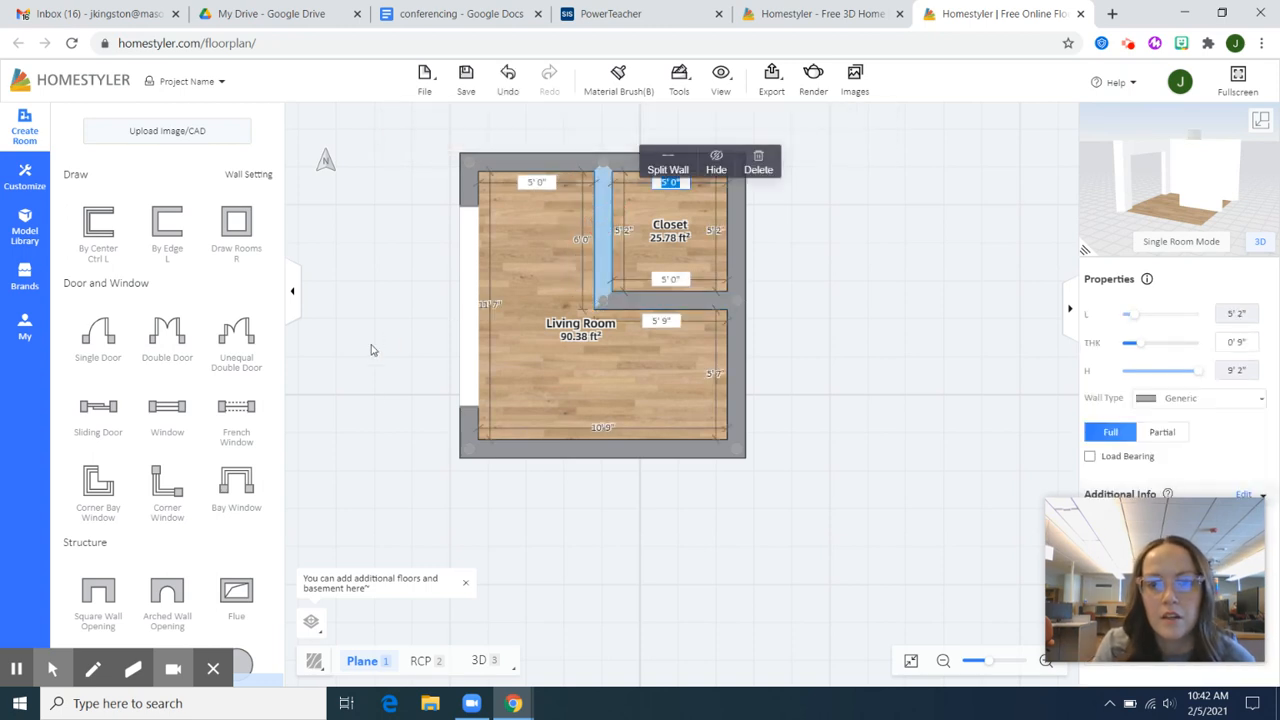
pyautogui.click(386, 402)
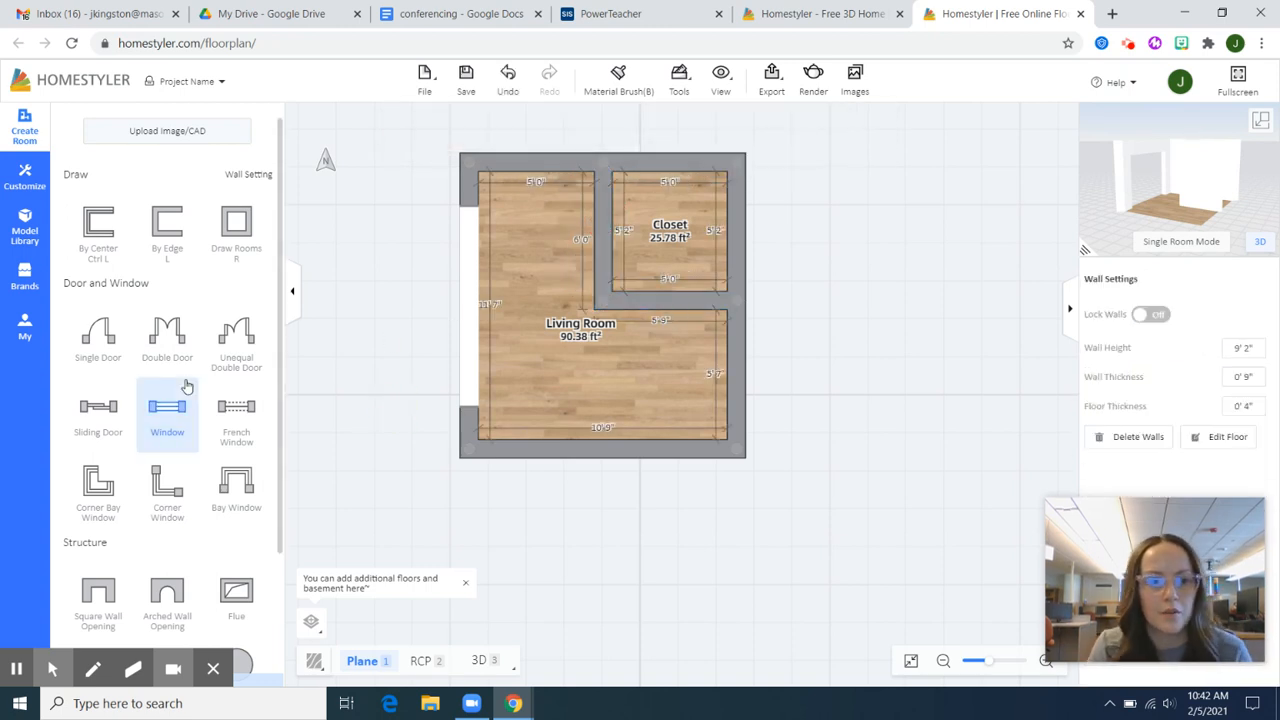
pyautogui.click(98, 335)
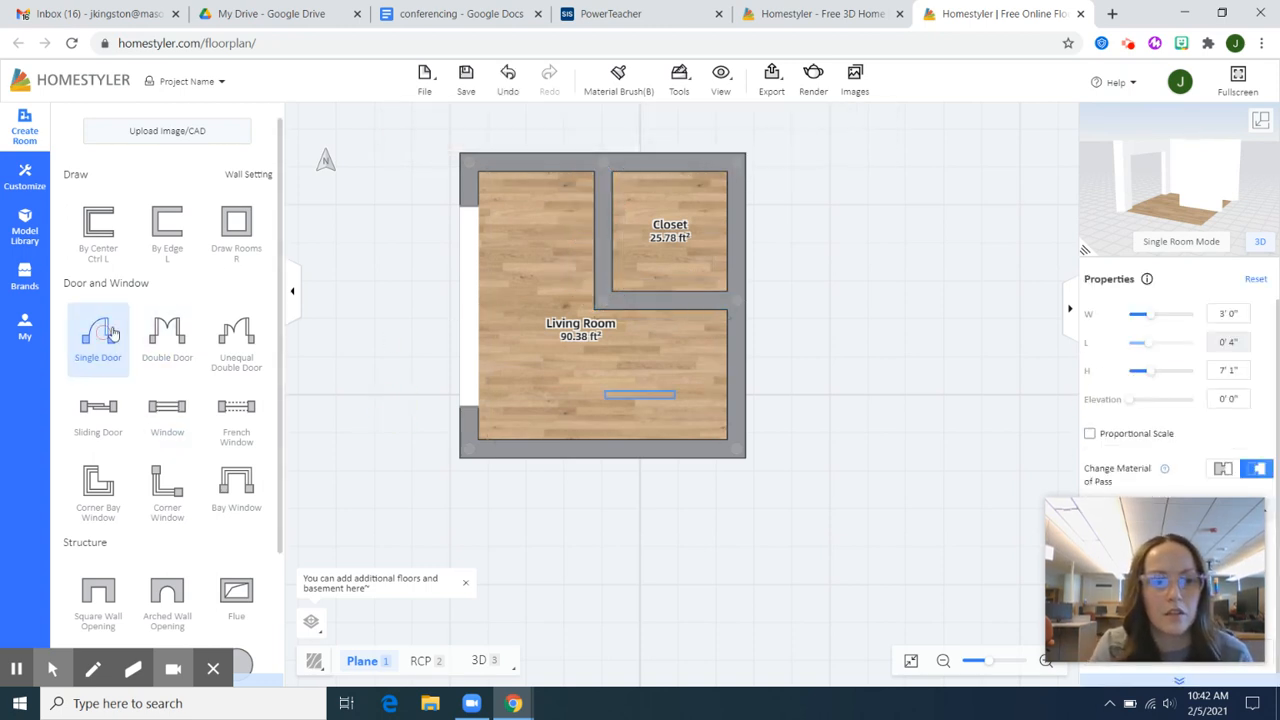
pyautogui.click(604, 216)
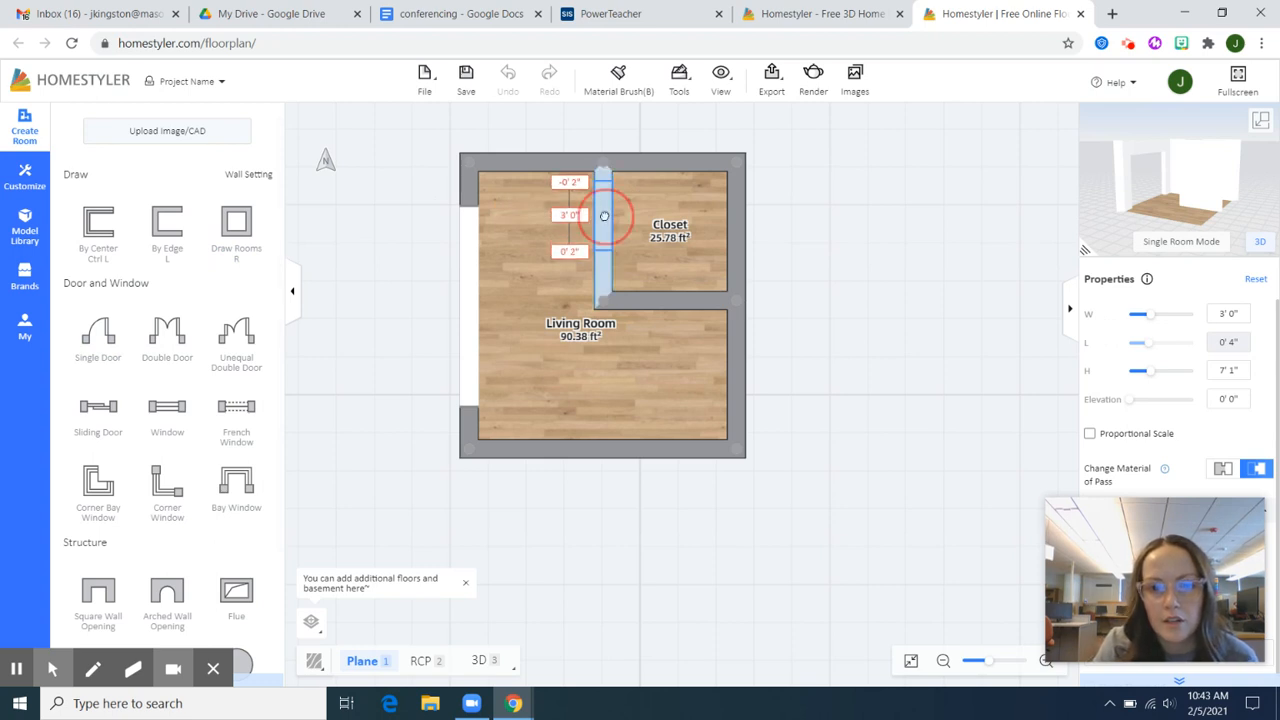
# Place a second 3' 0" wide single door in the closet's lower wall.
pyautogui.click(90, 336)
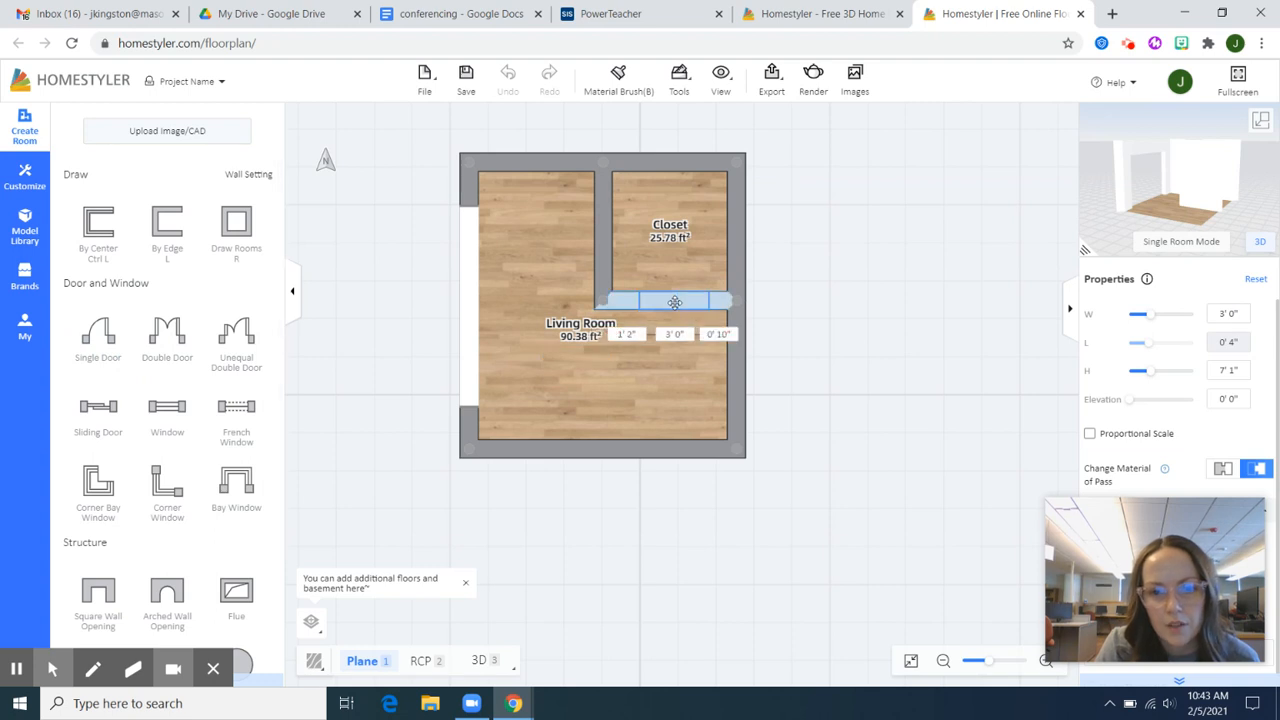
pyautogui.click(675, 302)
pyautogui.click(852, 346)
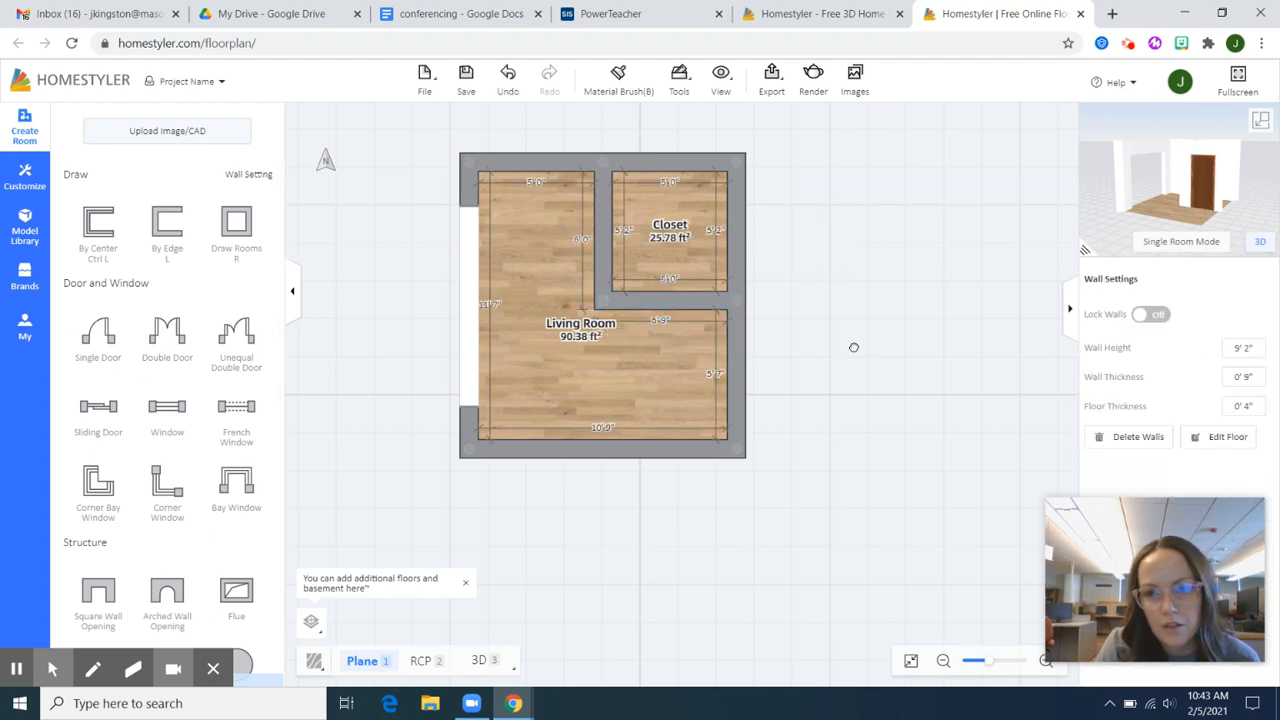
# Delete the single door from the closet's lower wall in the 3D view.
pyautogui.moveTo(952, 230)
pyautogui.mouseDown()
pyautogui.moveTo(1017, 259)
pyautogui.moveTo(968, 226)
pyautogui.mouseUp()
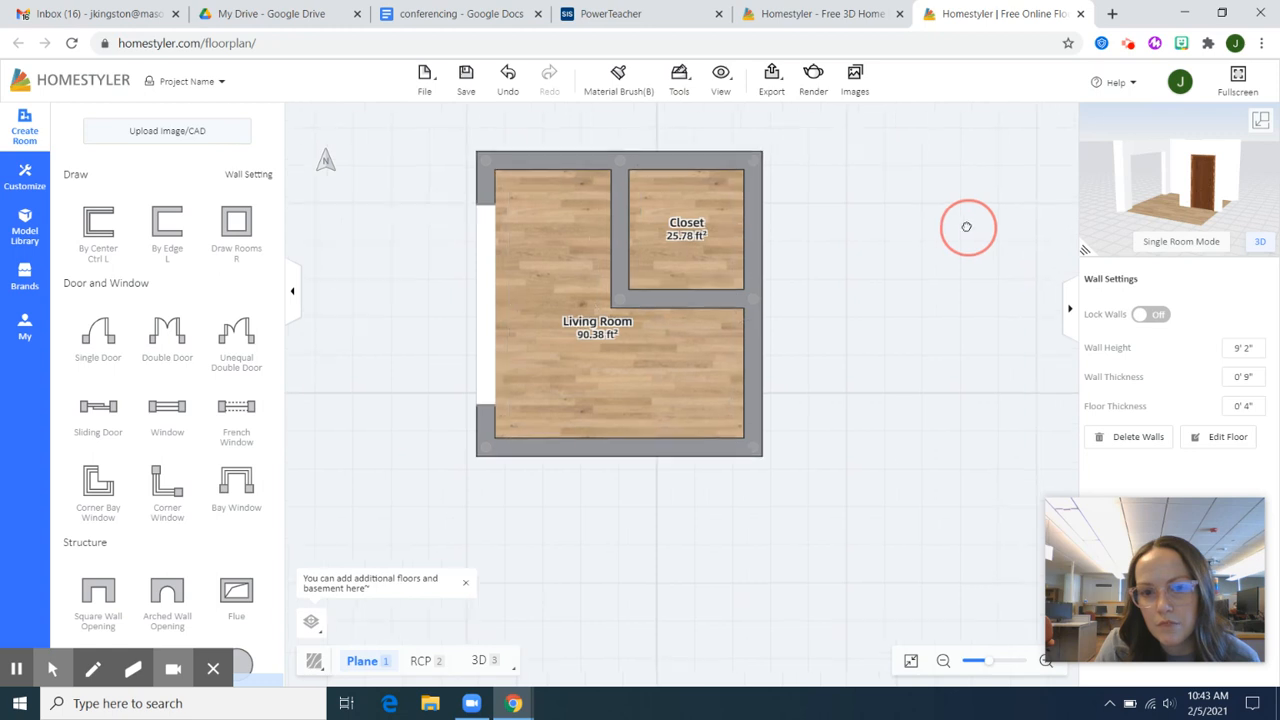
pyautogui.click(485, 662)
pyautogui.moveTo(894, 509); pyautogui.dragTo(1034, 577)
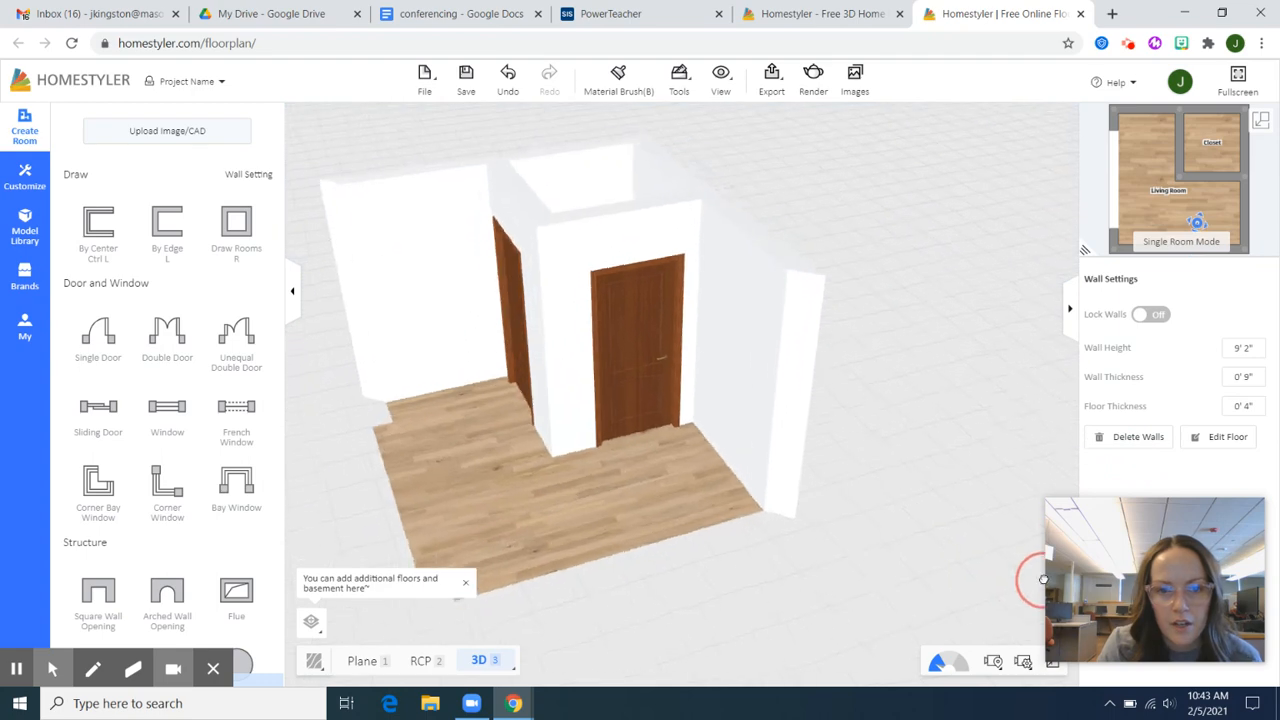
pyautogui.click(640, 397)
pyautogui.press('Delete')
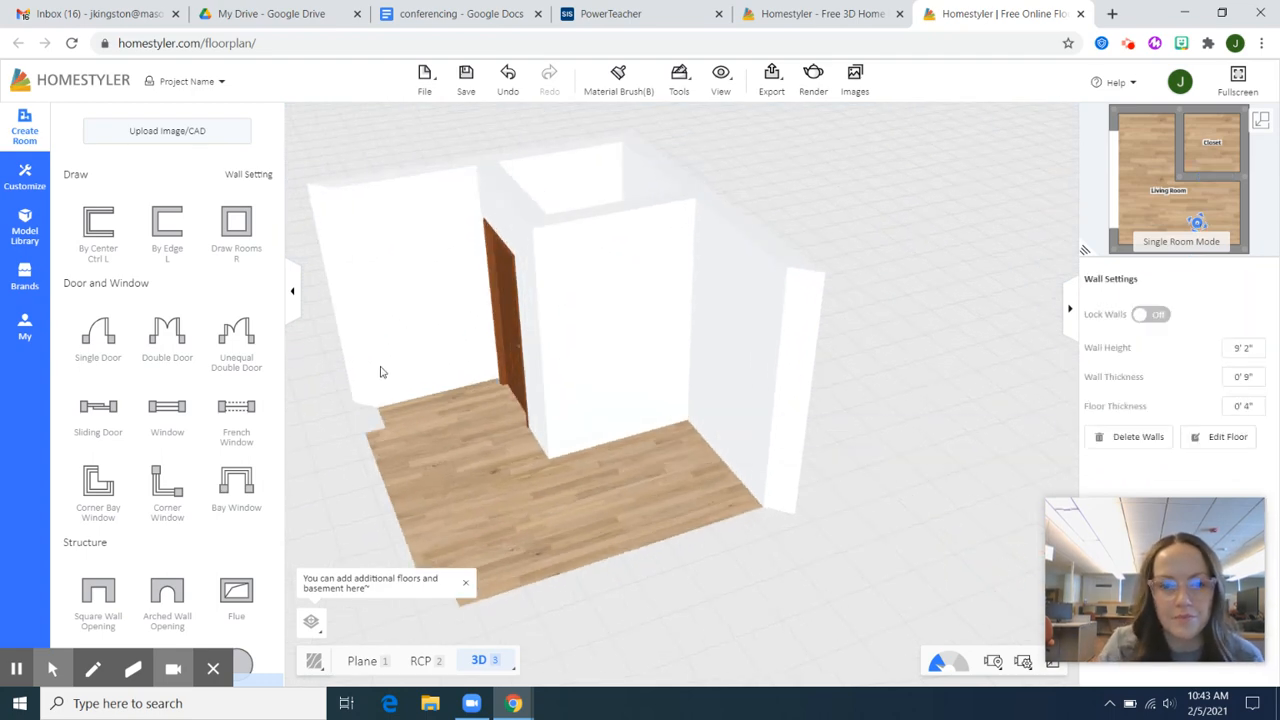
# Flip the door in the closet's left wall so its handle sits on the opposite side.
pyautogui.moveTo(325, 415); pyautogui.dragTo(463, 429)
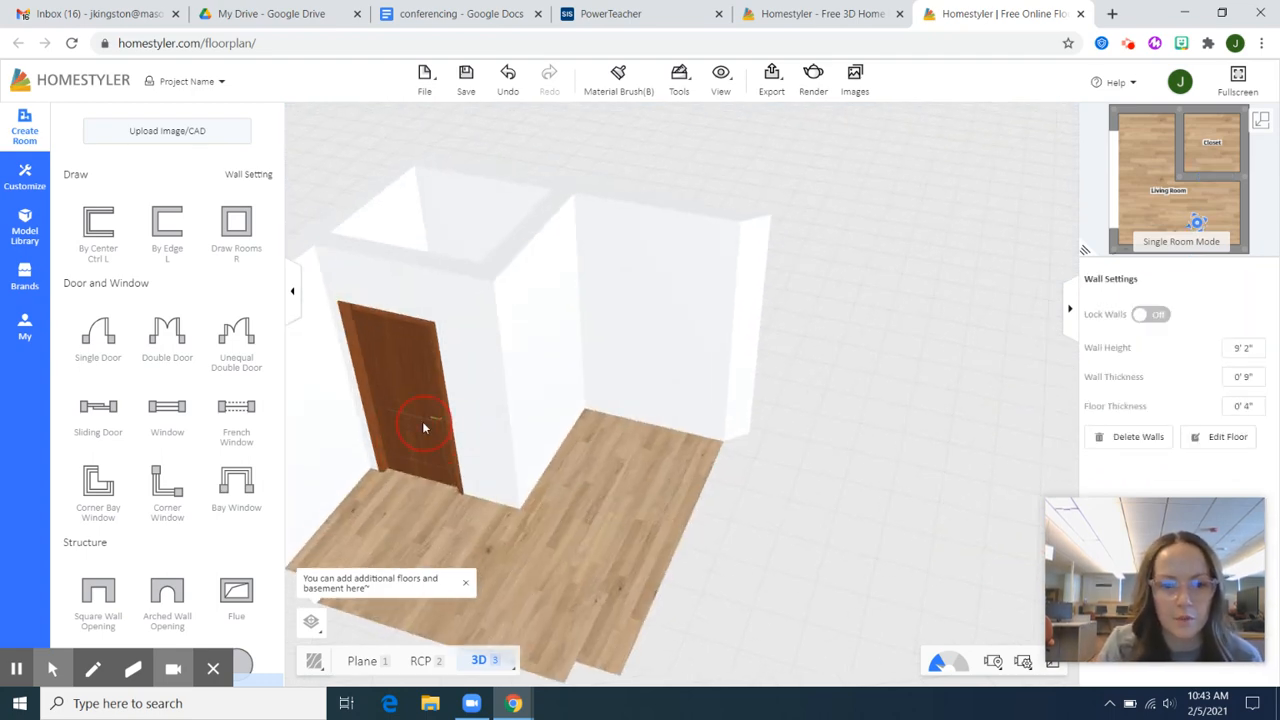
pyautogui.click(422, 426)
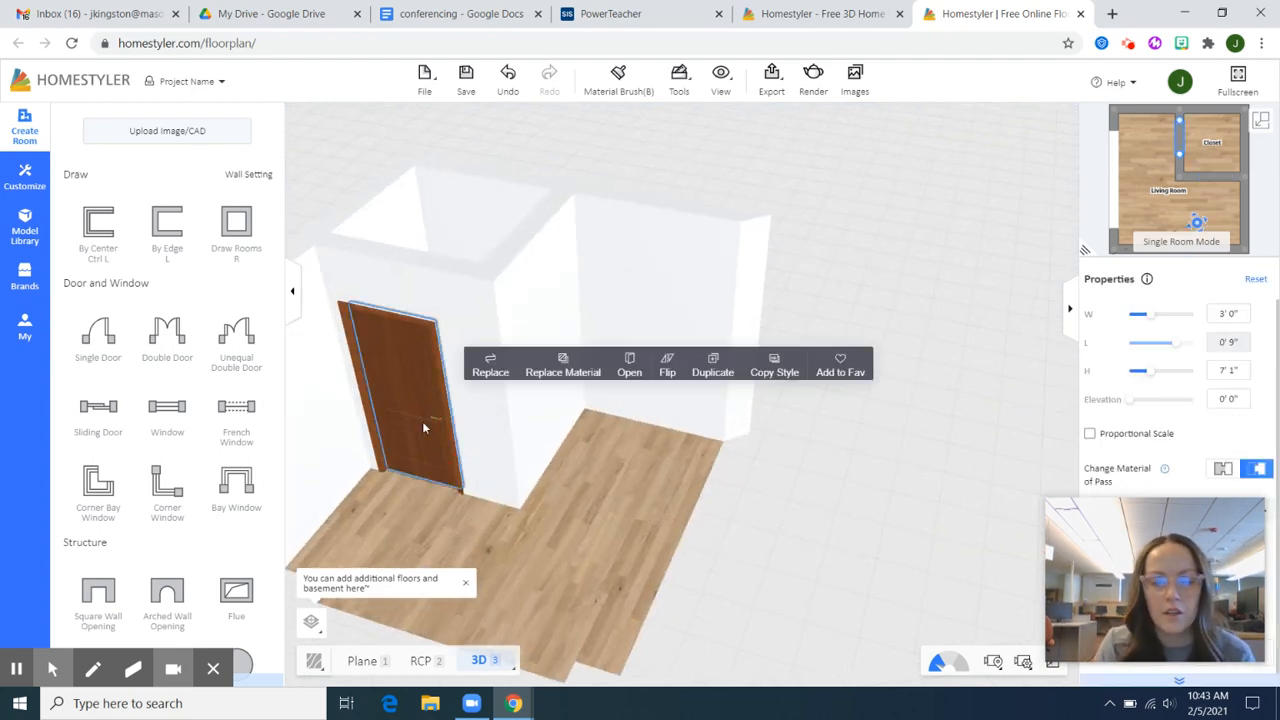
pyautogui.click(668, 368)
pyautogui.click(668, 370)
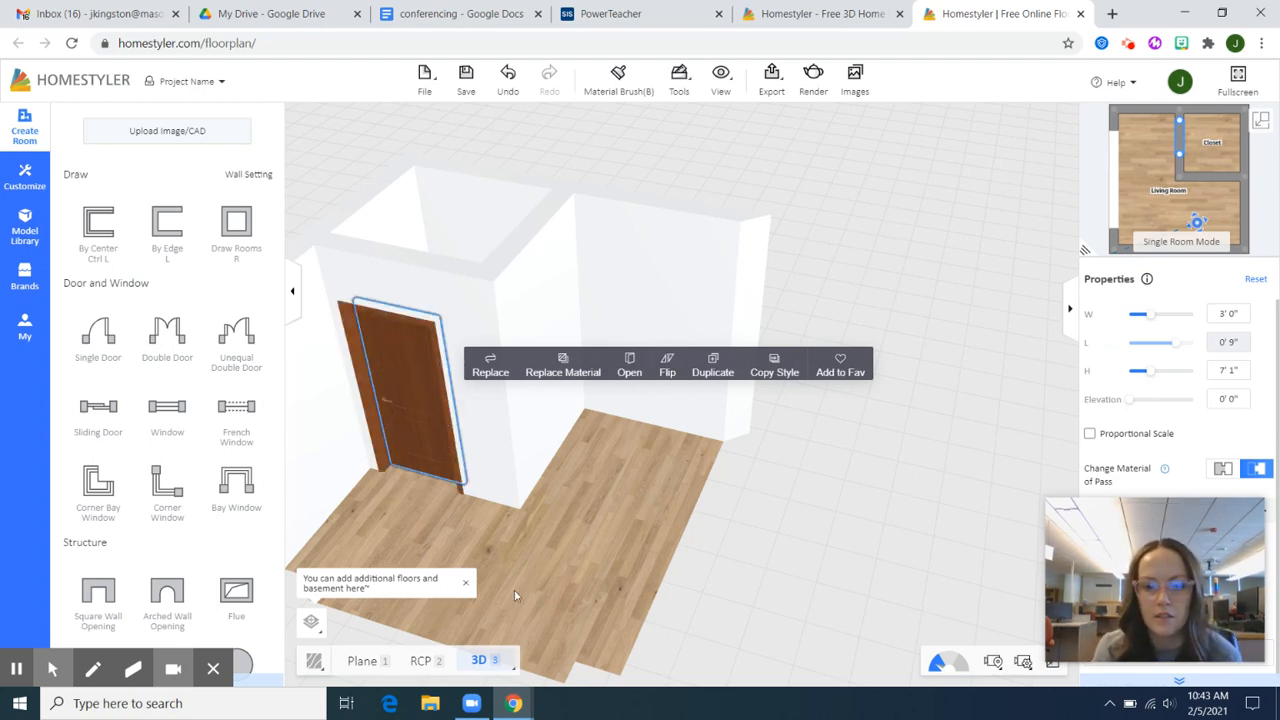
# Compare the layout in the plan and 3D views, examining the rooms in 3D from another angle.
pyautogui.click(361, 664)
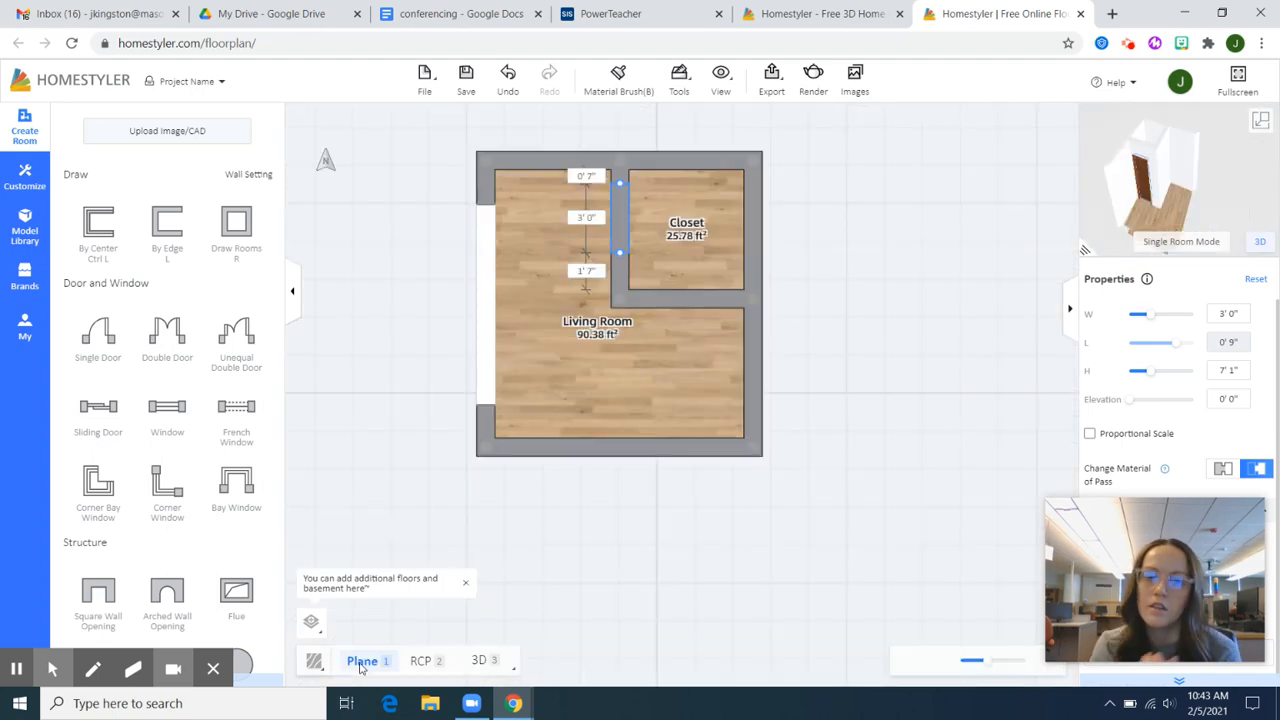
pyautogui.click(573, 531)
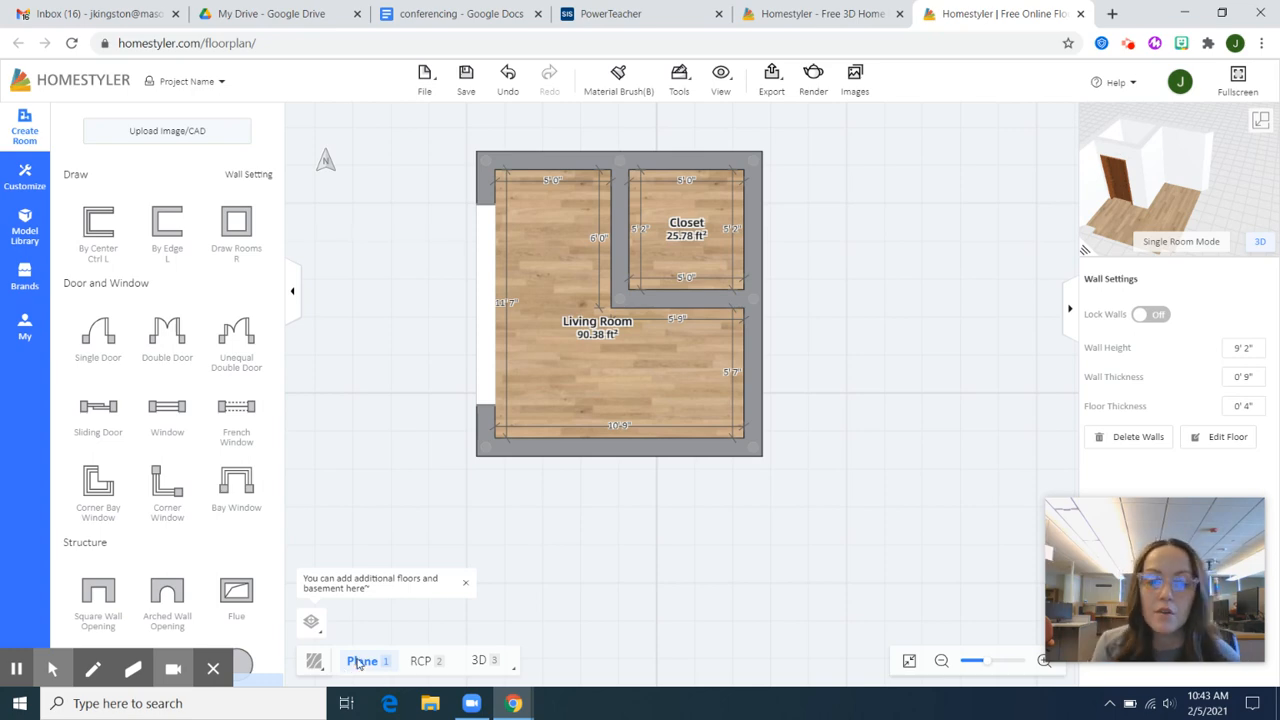
pyautogui.click(481, 661)
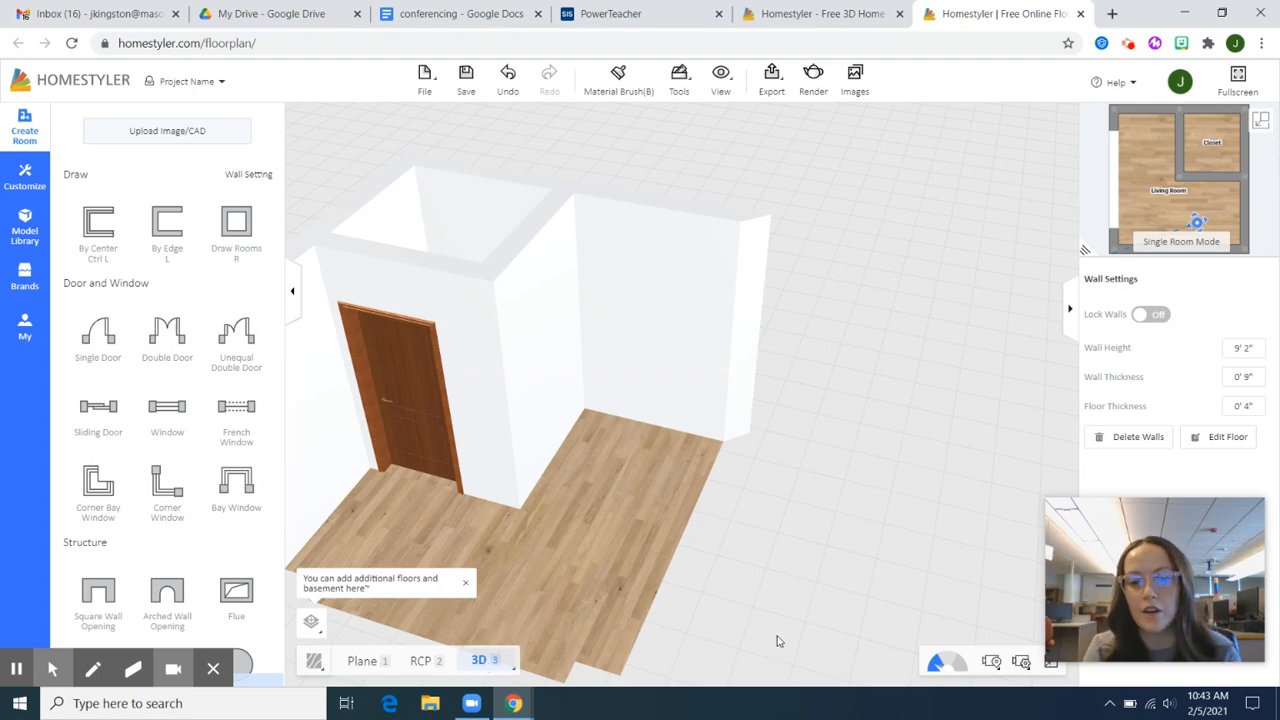
pyautogui.moveTo(776, 634); pyautogui.dragTo(684, 643)
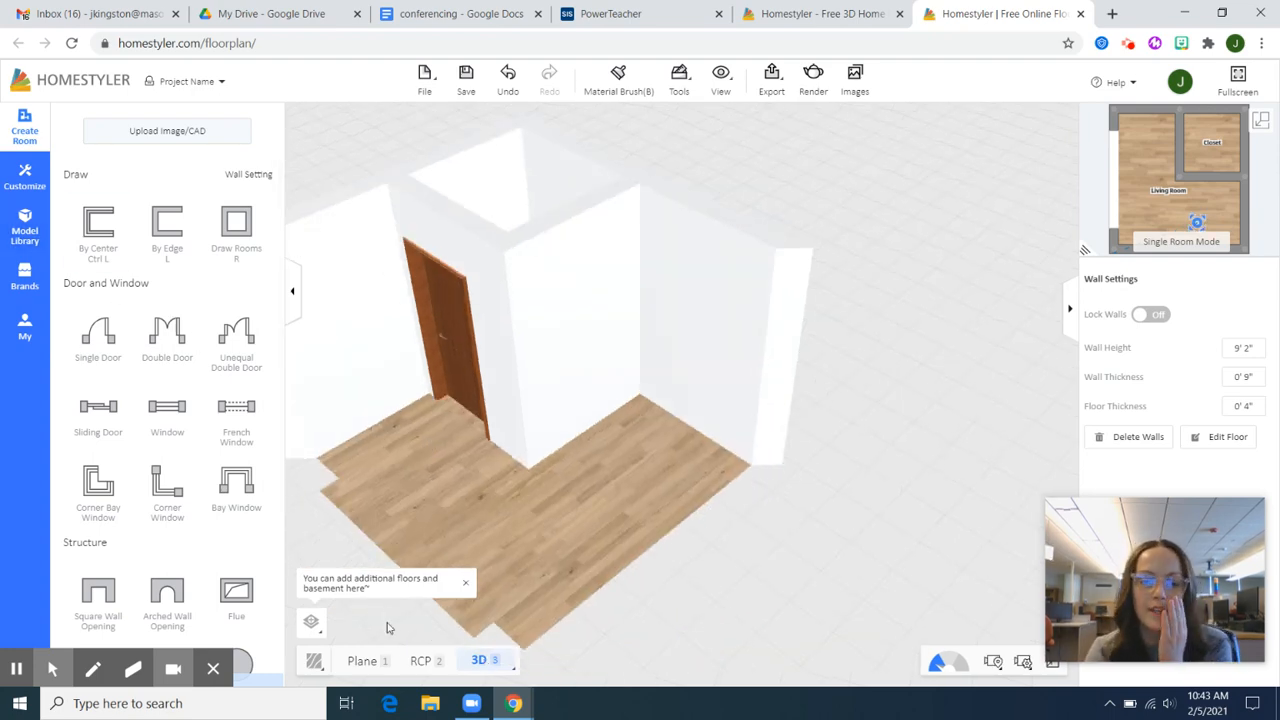
pyautogui.click(364, 664)
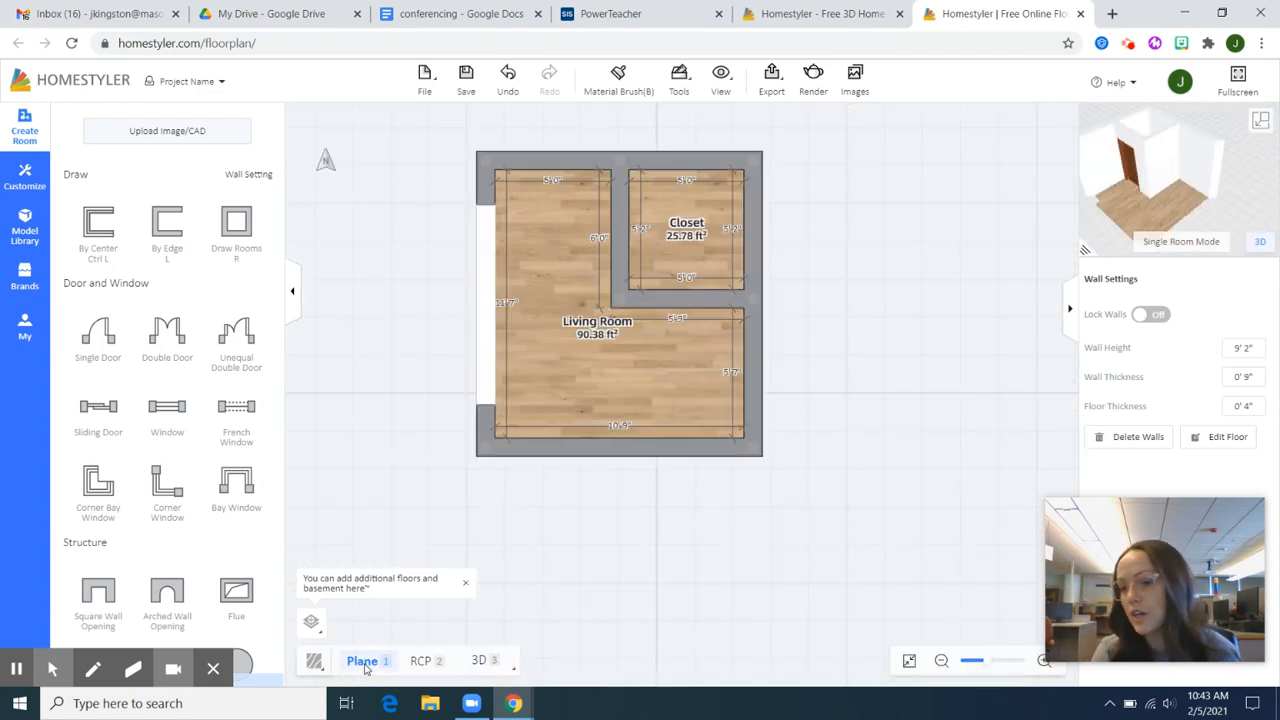
# Replace the Living Room's floor with a dark brown wood from the Model Library's Floor finishes.
pyautogui.click(25, 228)
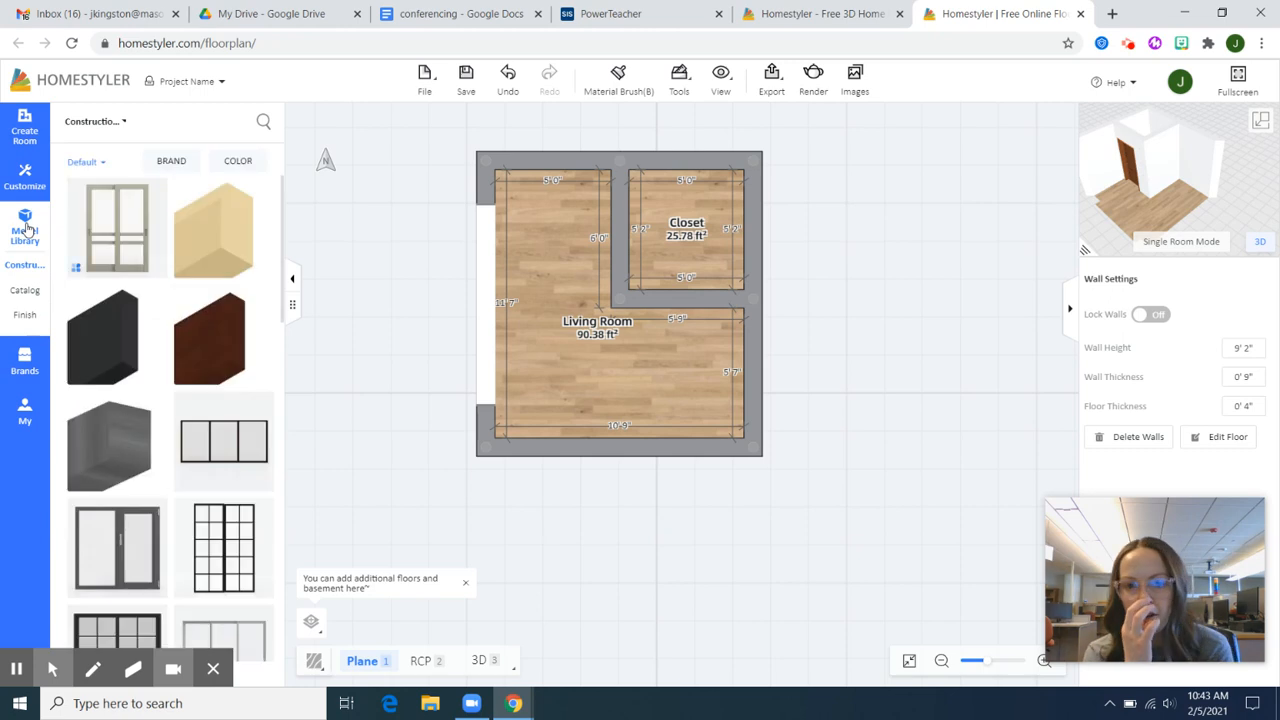
pyautogui.moveTo(24, 268)
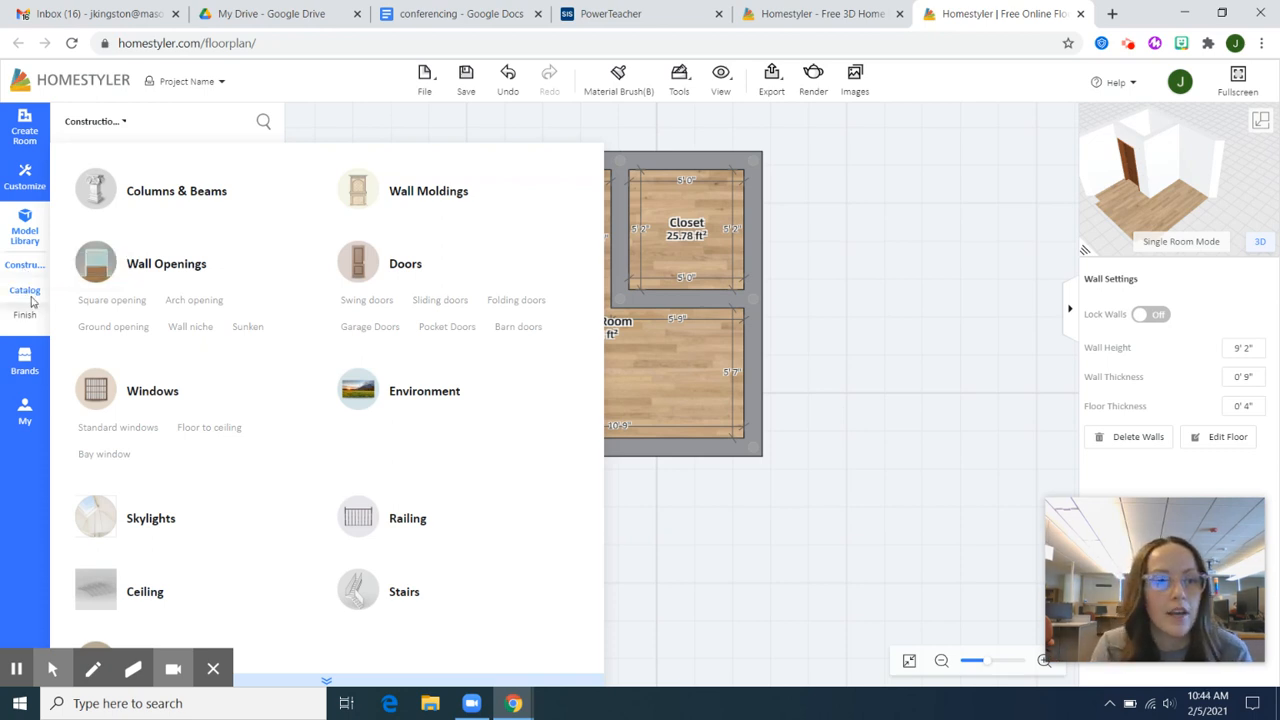
pyautogui.click(27, 292)
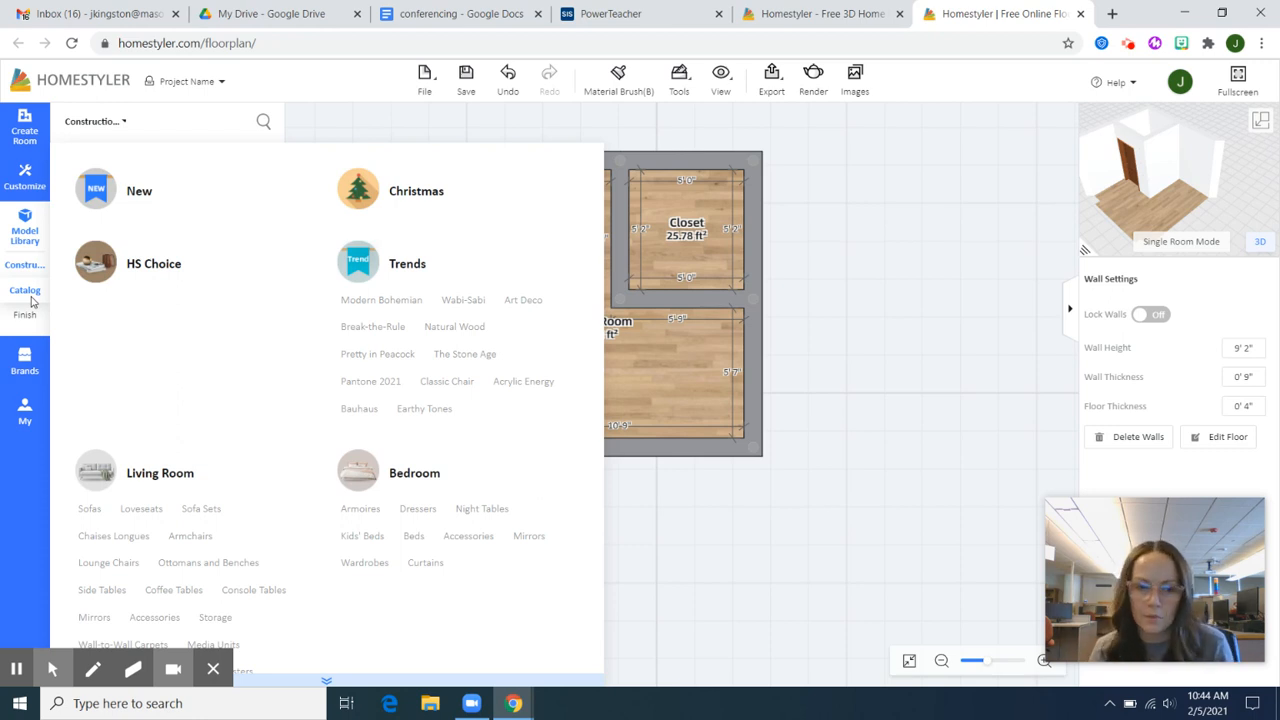
pyautogui.click(25, 316)
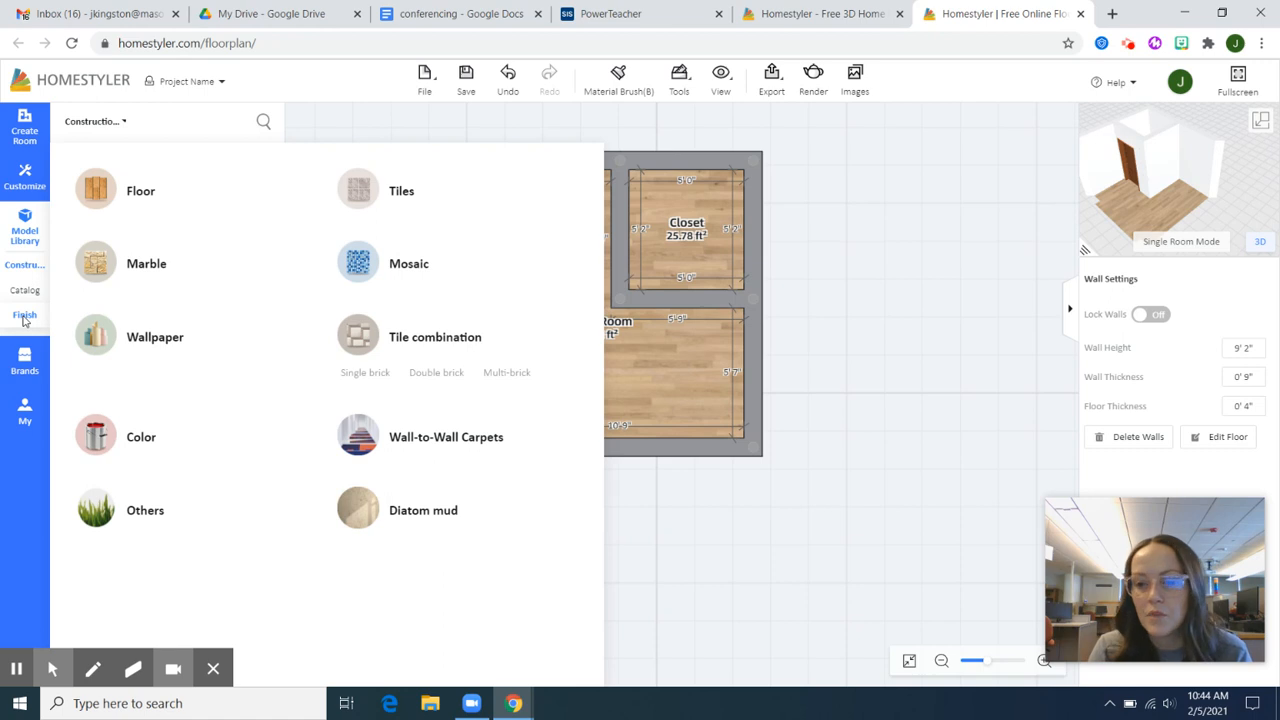
pyautogui.click(142, 195)
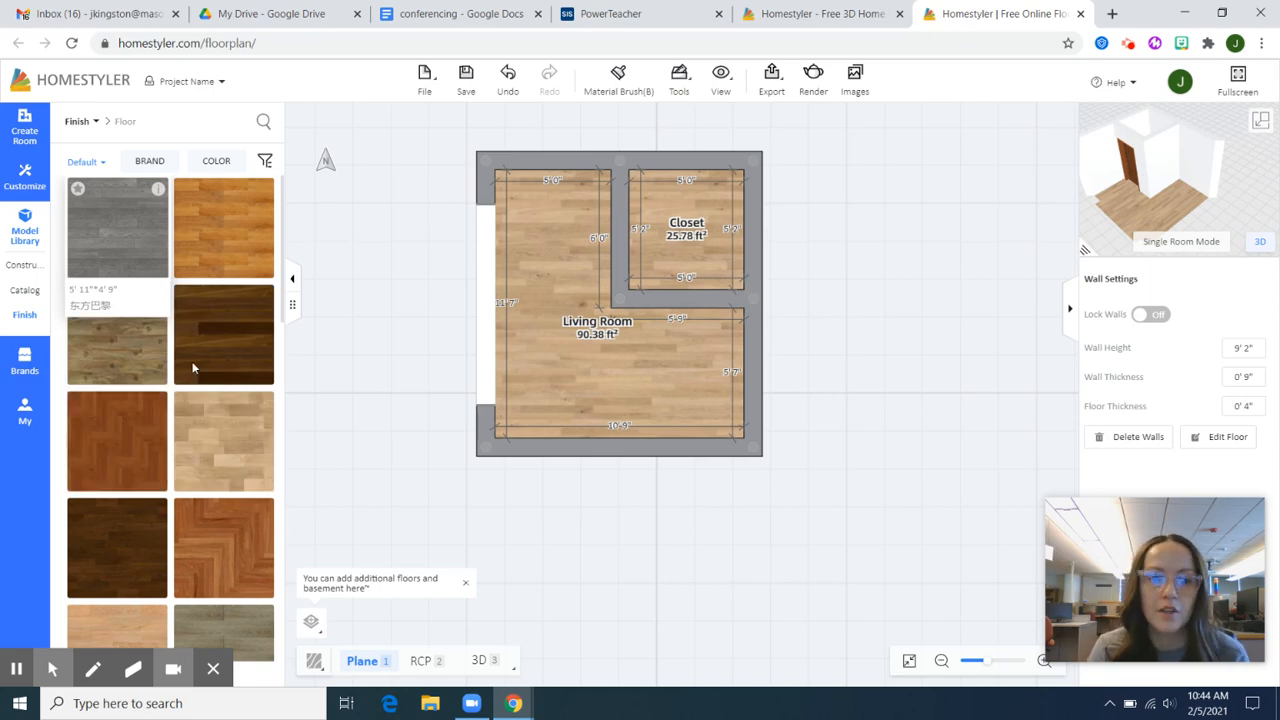
pyautogui.click(117, 537)
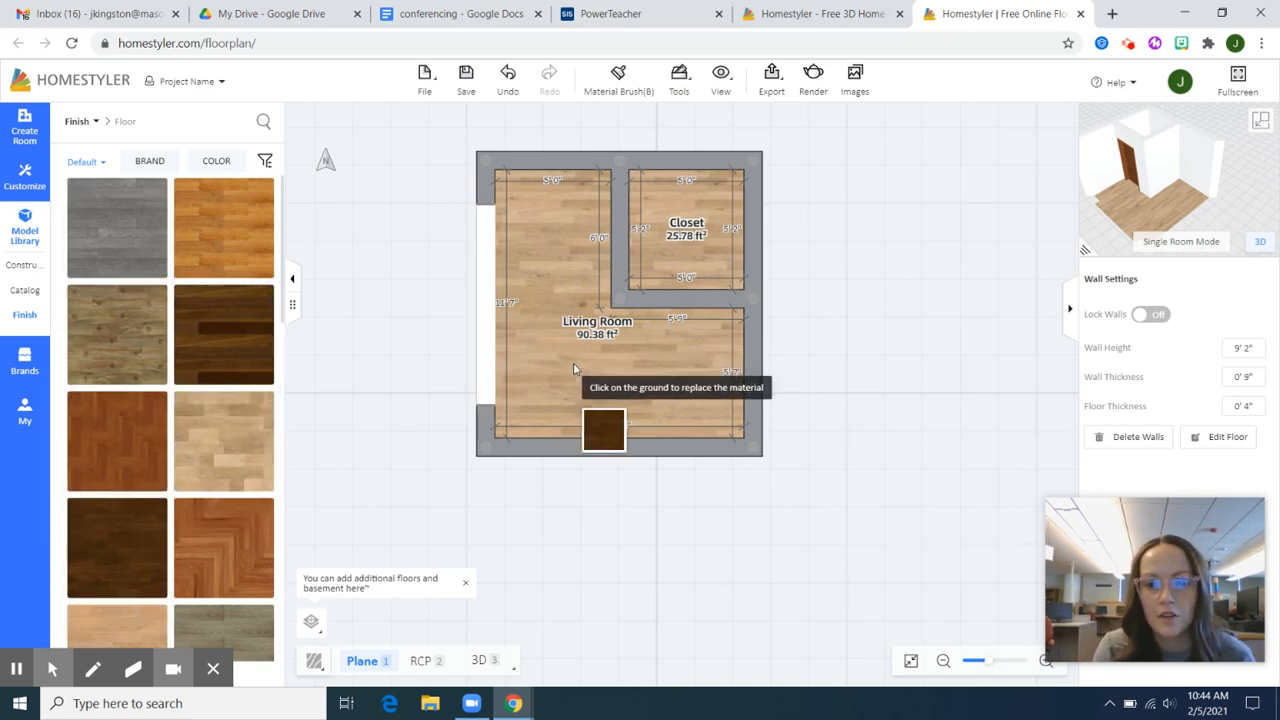
pyautogui.click(574, 368)
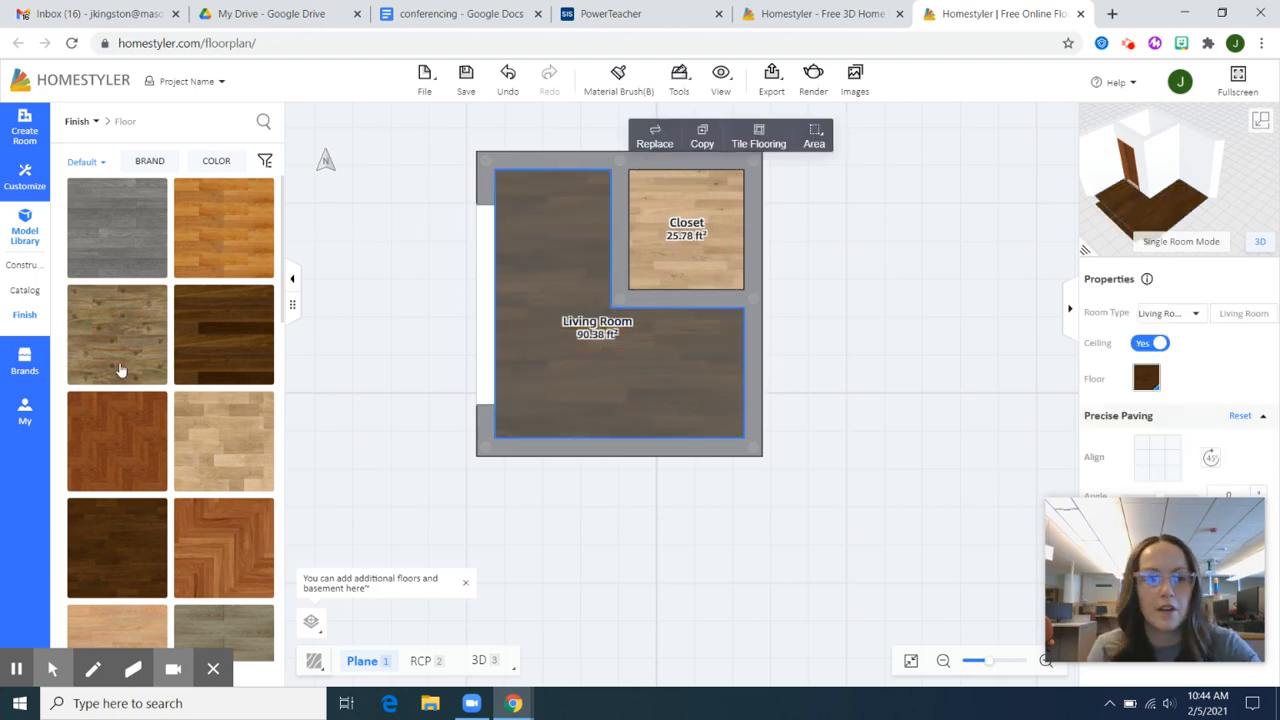
# Apply a pale grey Color finish to the living room walls in the 3D view.
pyautogui.click(17, 309)
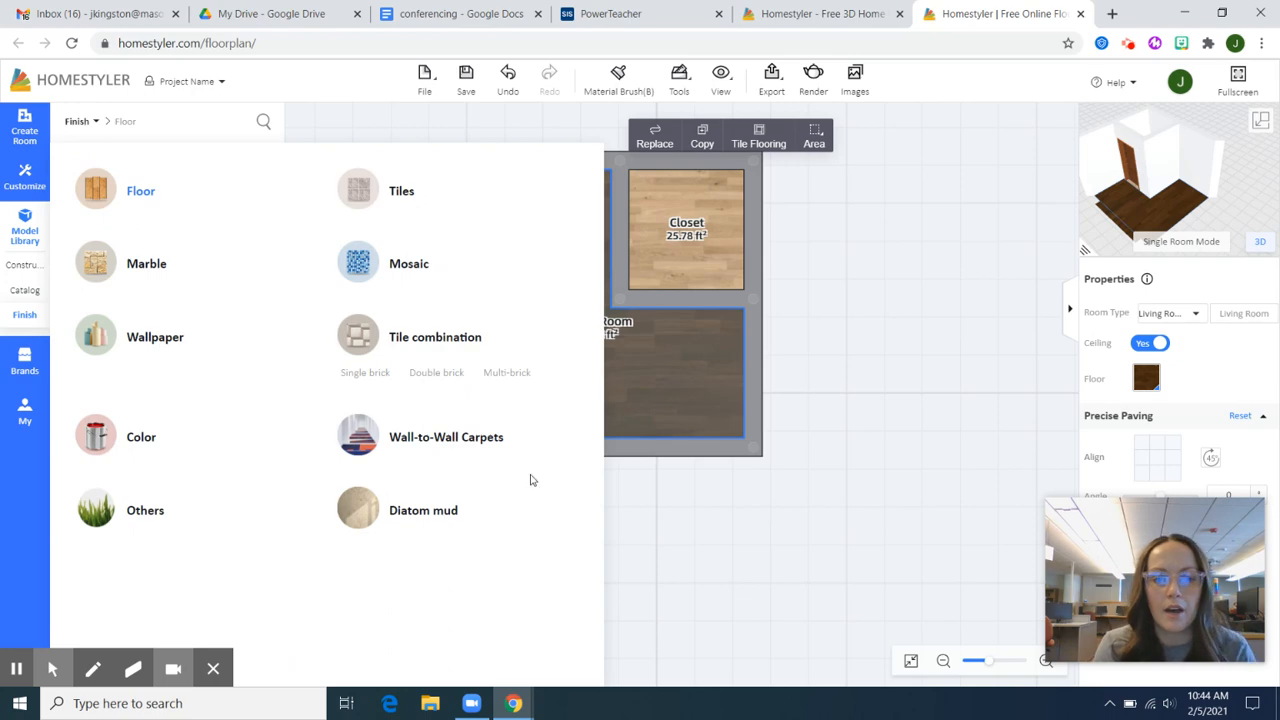
pyautogui.click(478, 662)
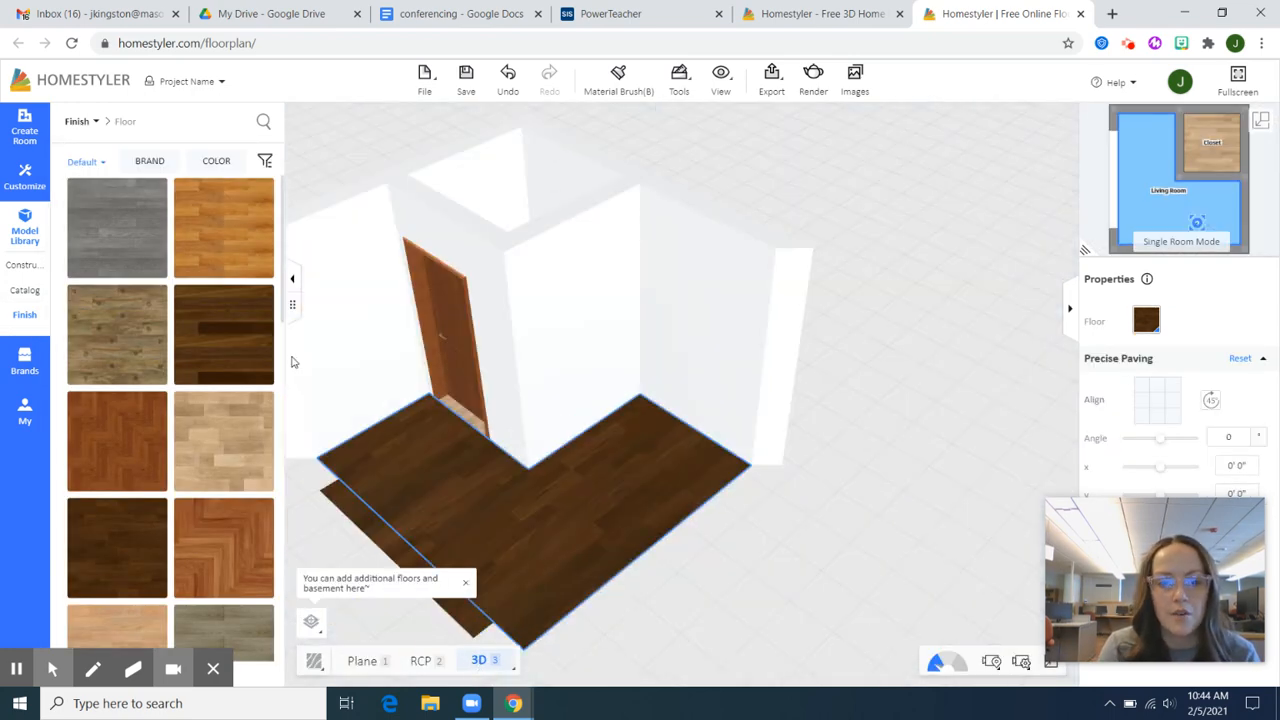
pyautogui.moveTo(751, 580); pyautogui.dragTo(646, 548)
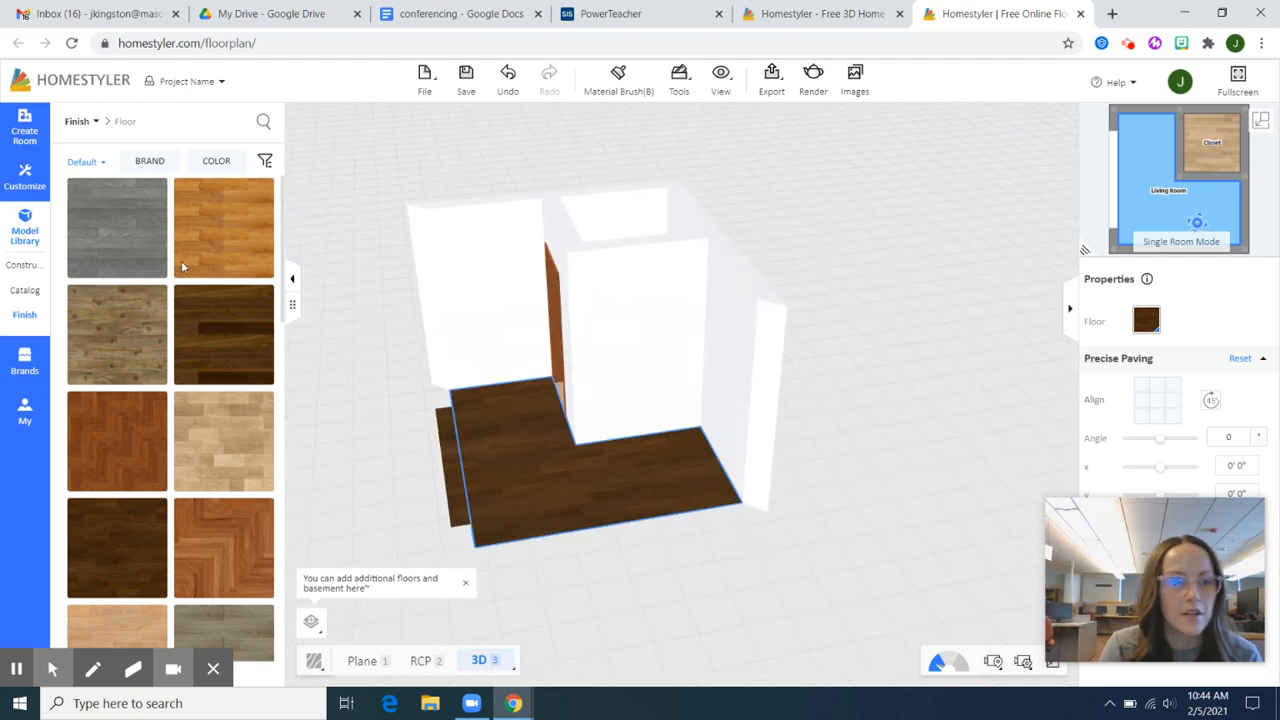
pyautogui.click(25, 316)
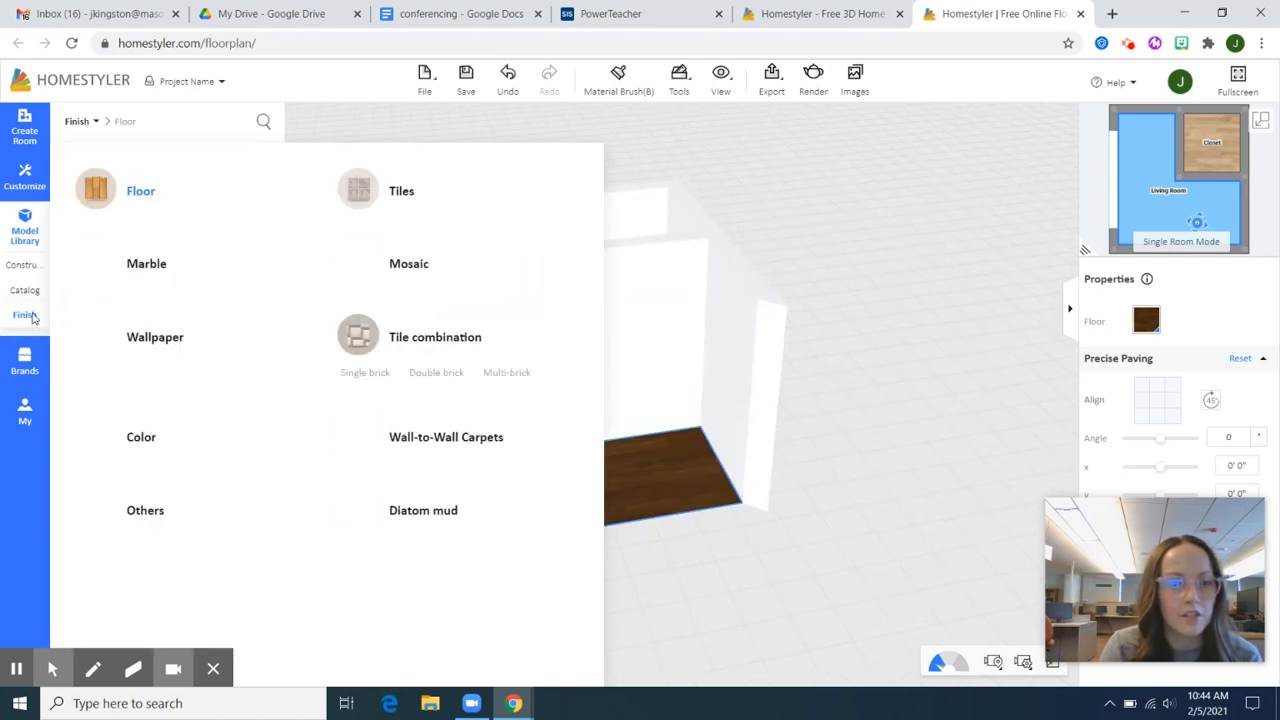
pyautogui.click(142, 443)
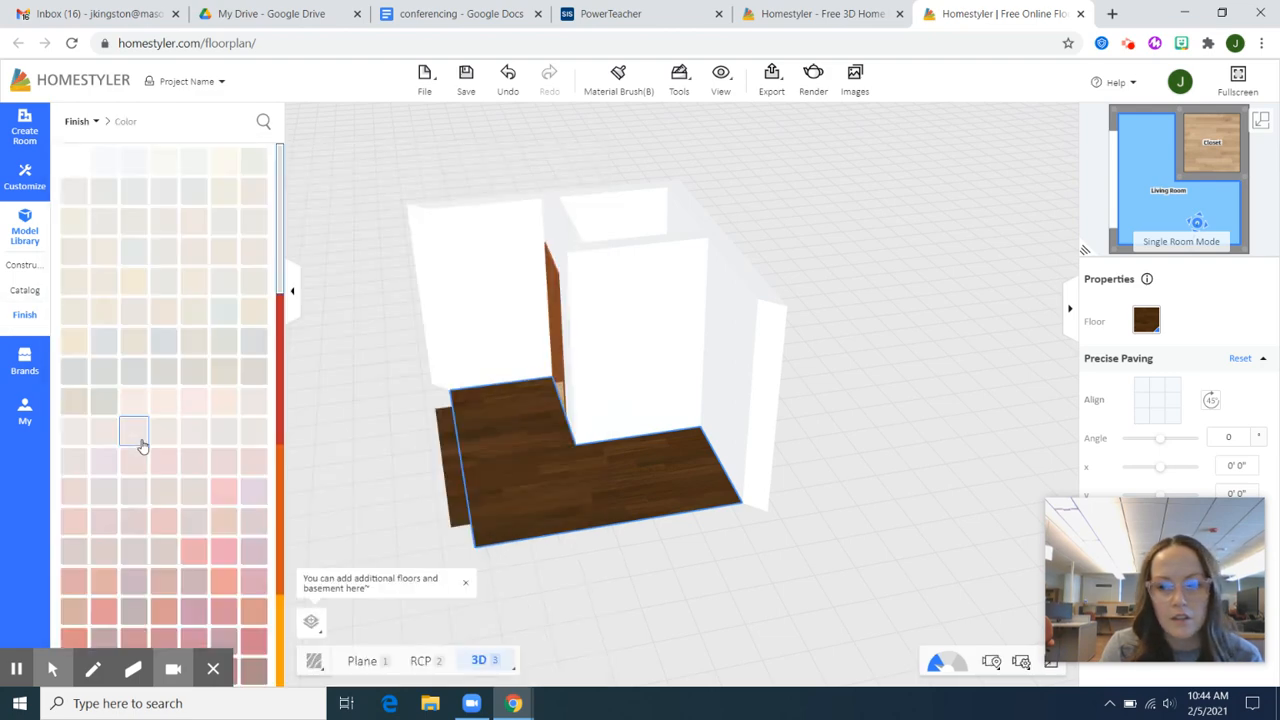
pyautogui.click(104, 372)
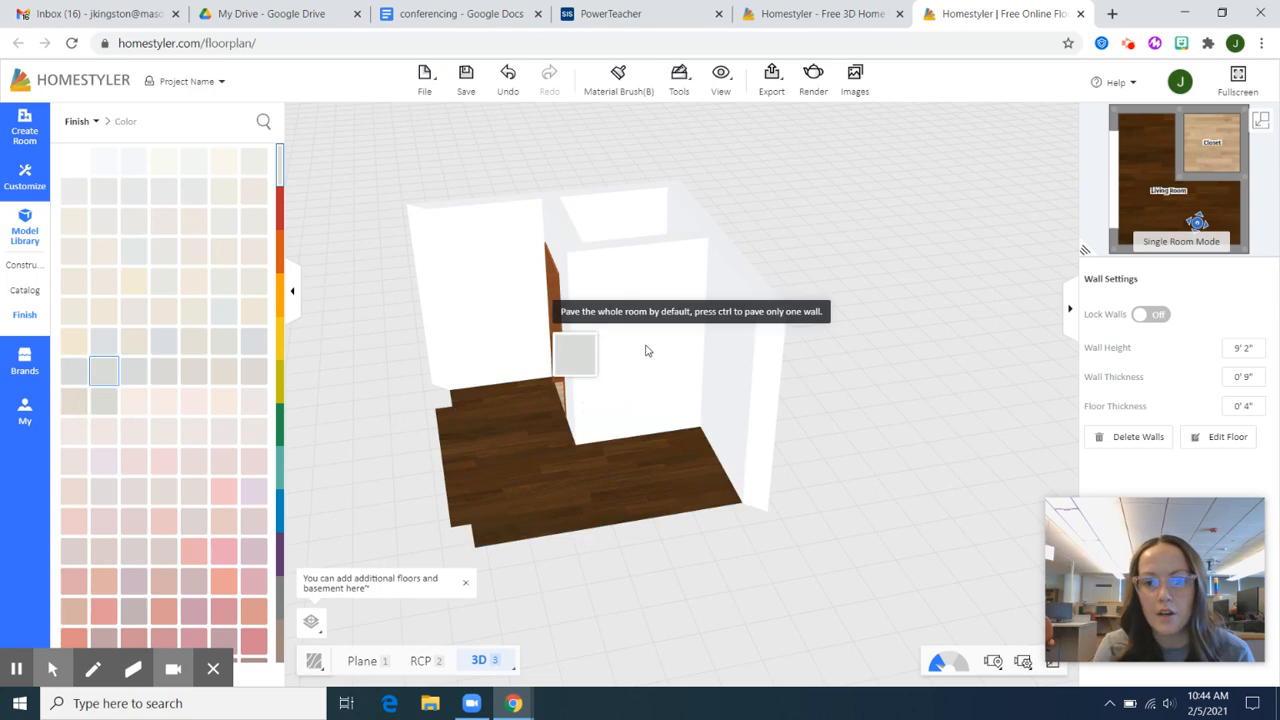
pyautogui.click(641, 285)
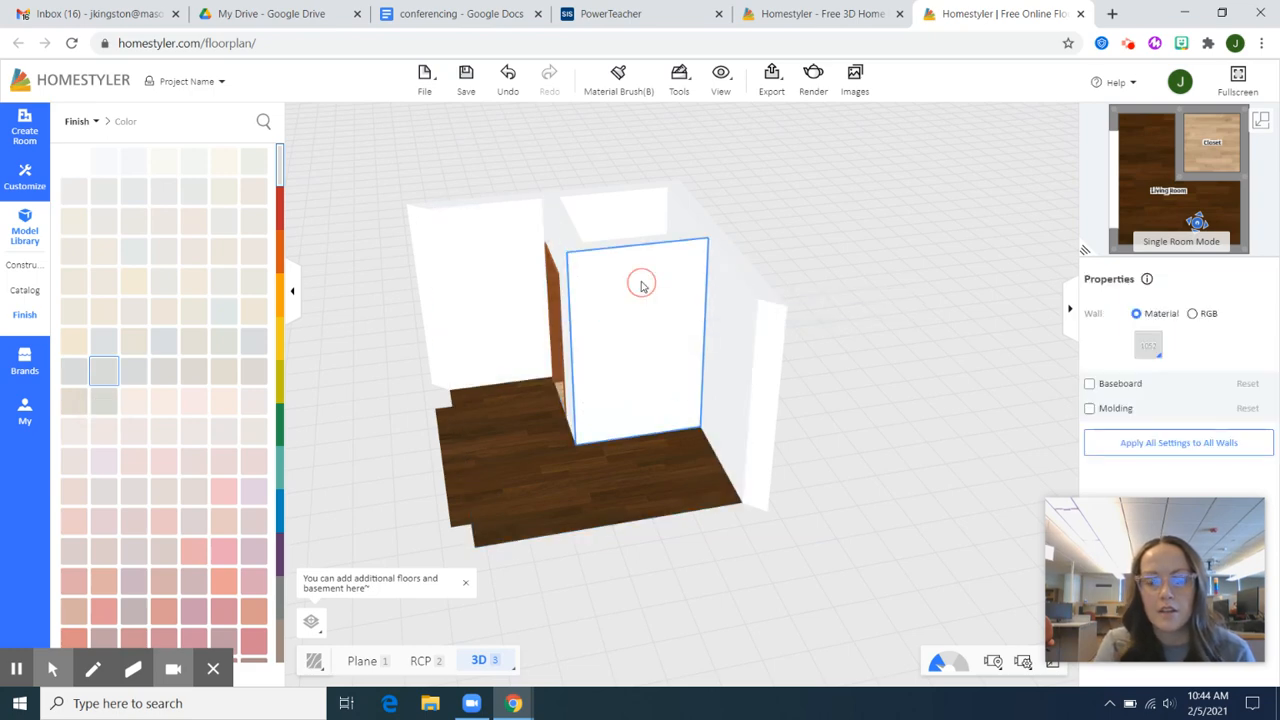
# Examine the painted living room walls from another angle in 3D and check the whole layout in the plan view.
pyautogui.moveTo(358, 295); pyautogui.dragTo(489, 327)
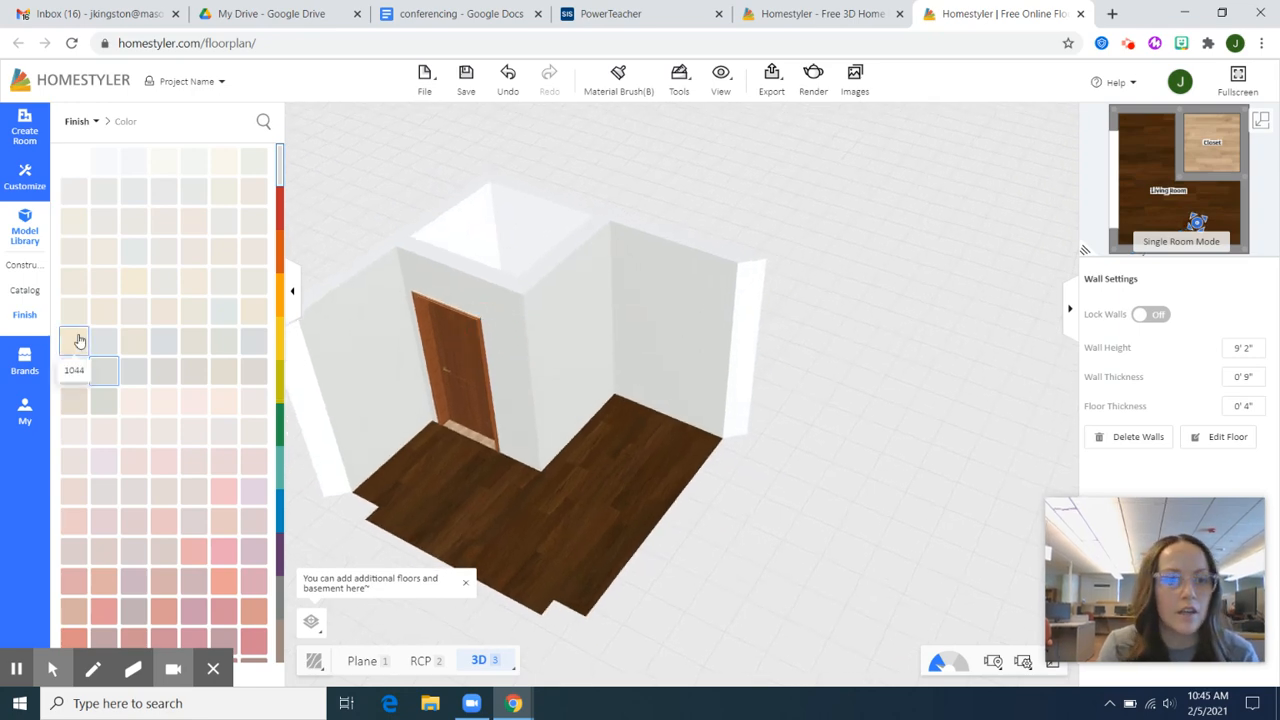
pyautogui.moveTo(25, 300)
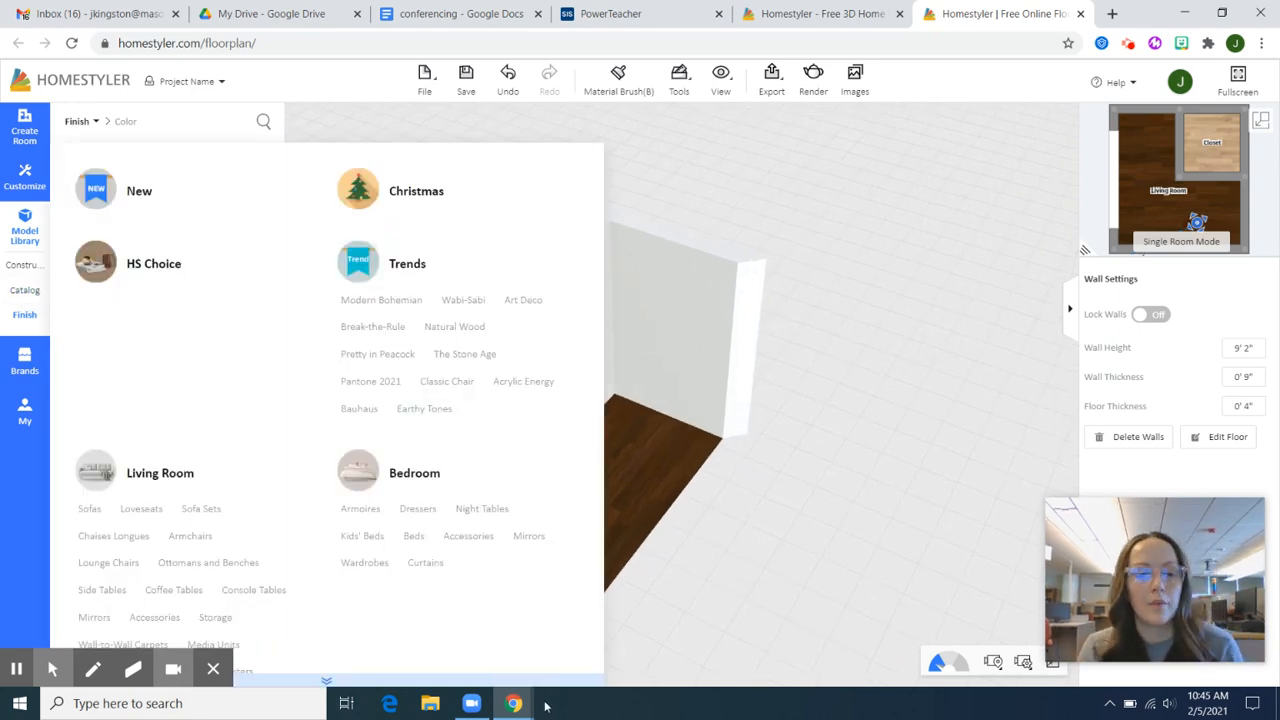
pyautogui.click(364, 663)
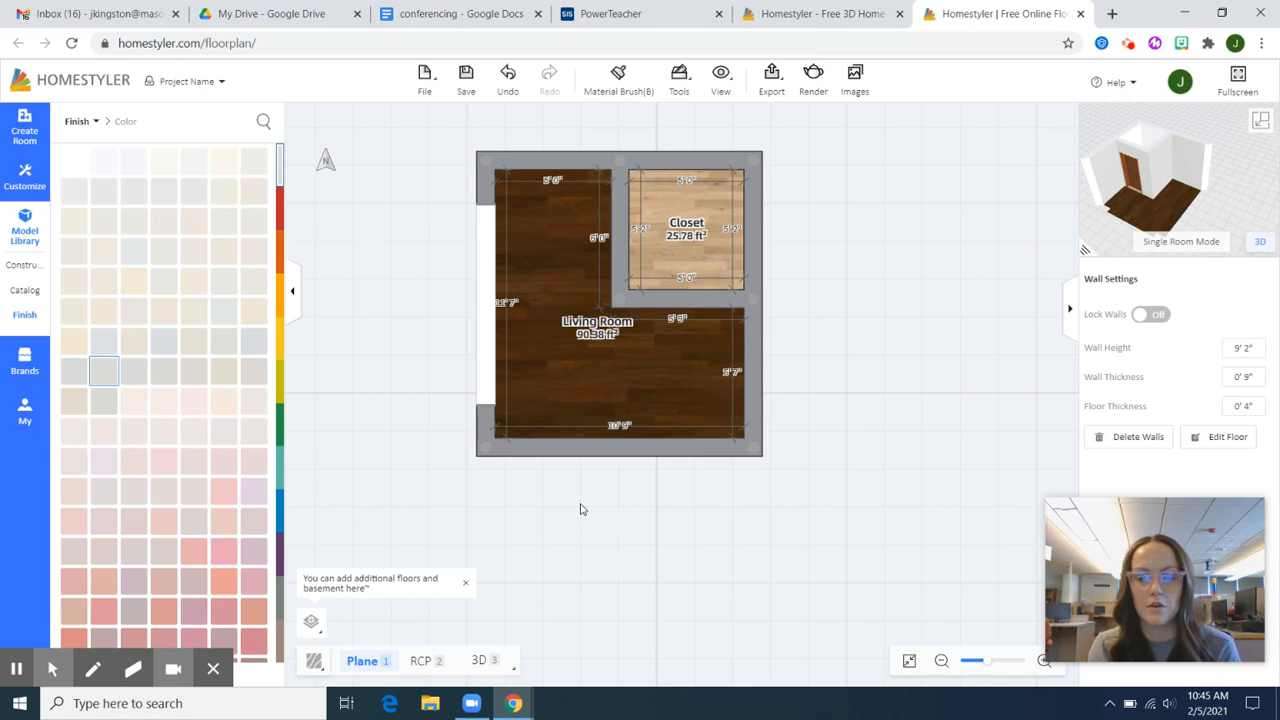
pyautogui.scroll(5, 582, 510)
pyautogui.scroll(-6, 582, 510)
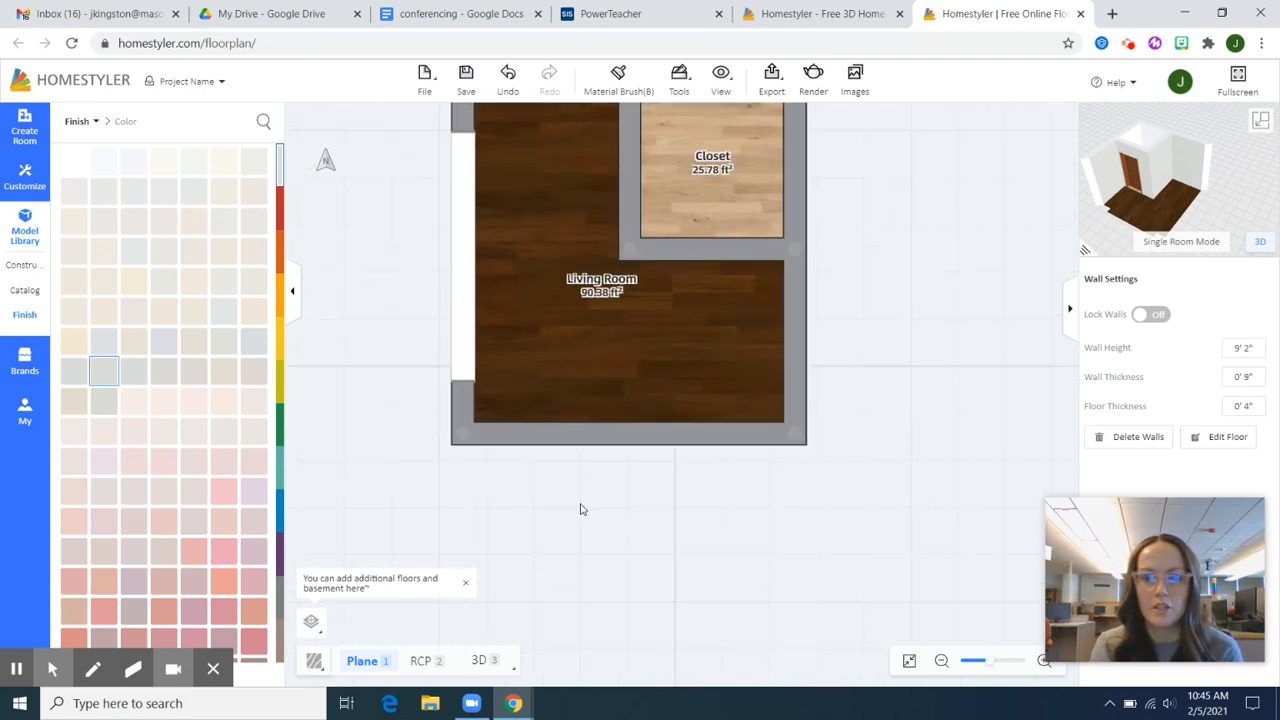
pyautogui.scroll(2, 582, 510)
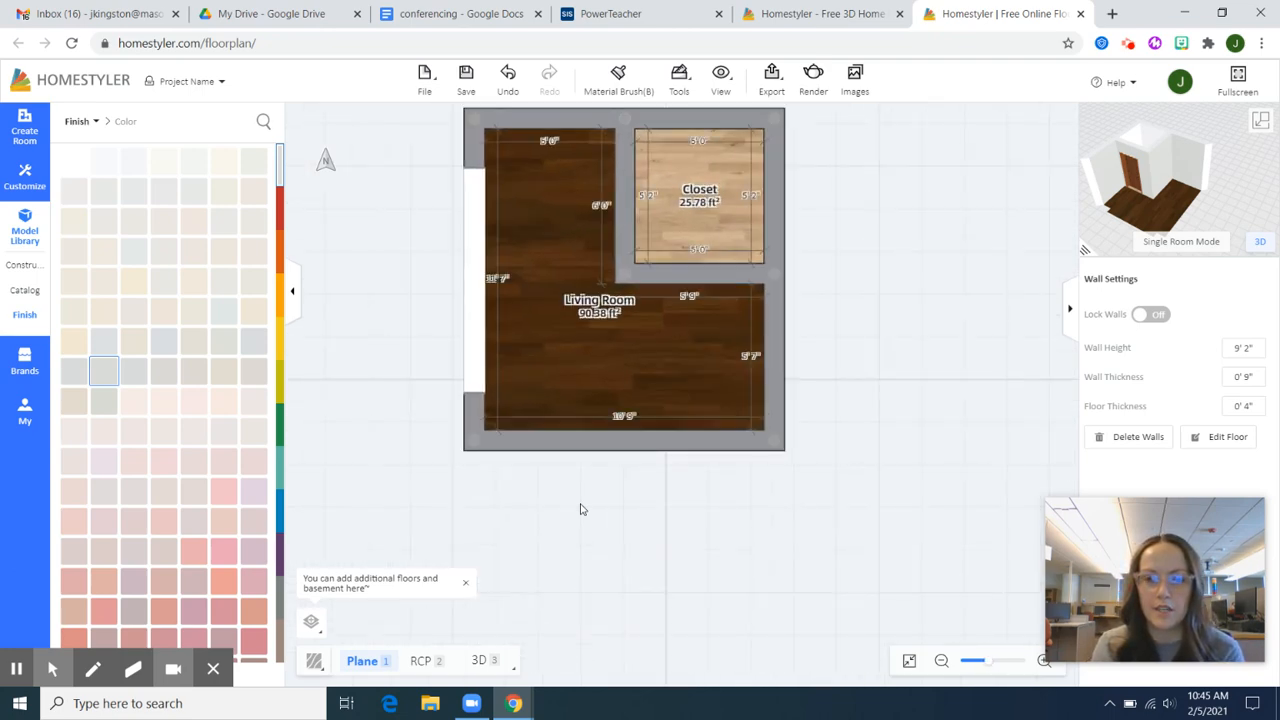
pyautogui.scroll(-2, 582, 510)
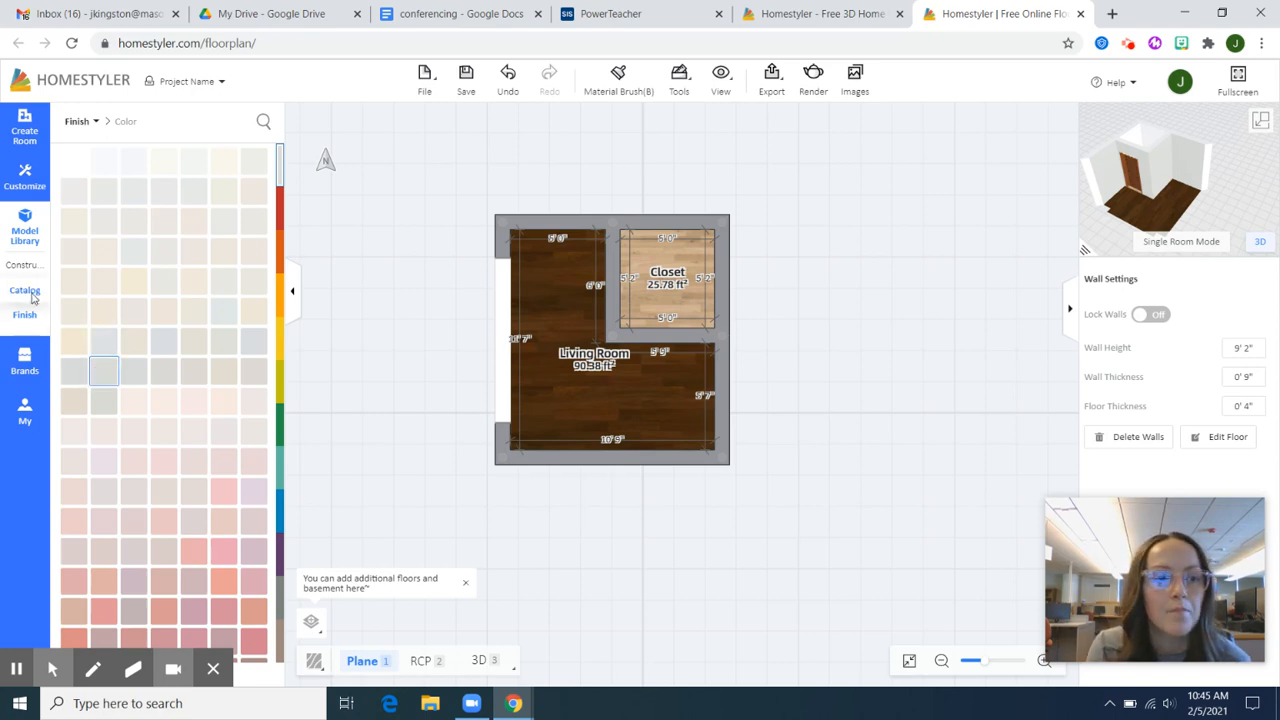
# Try a bed from the Bedroom catalog in the Living Room and move the room's bottom wall outward to lengthen it to about 15' 1".
pyautogui.moveTo(31, 298)
pyautogui.scroll(-3, 229, 474)
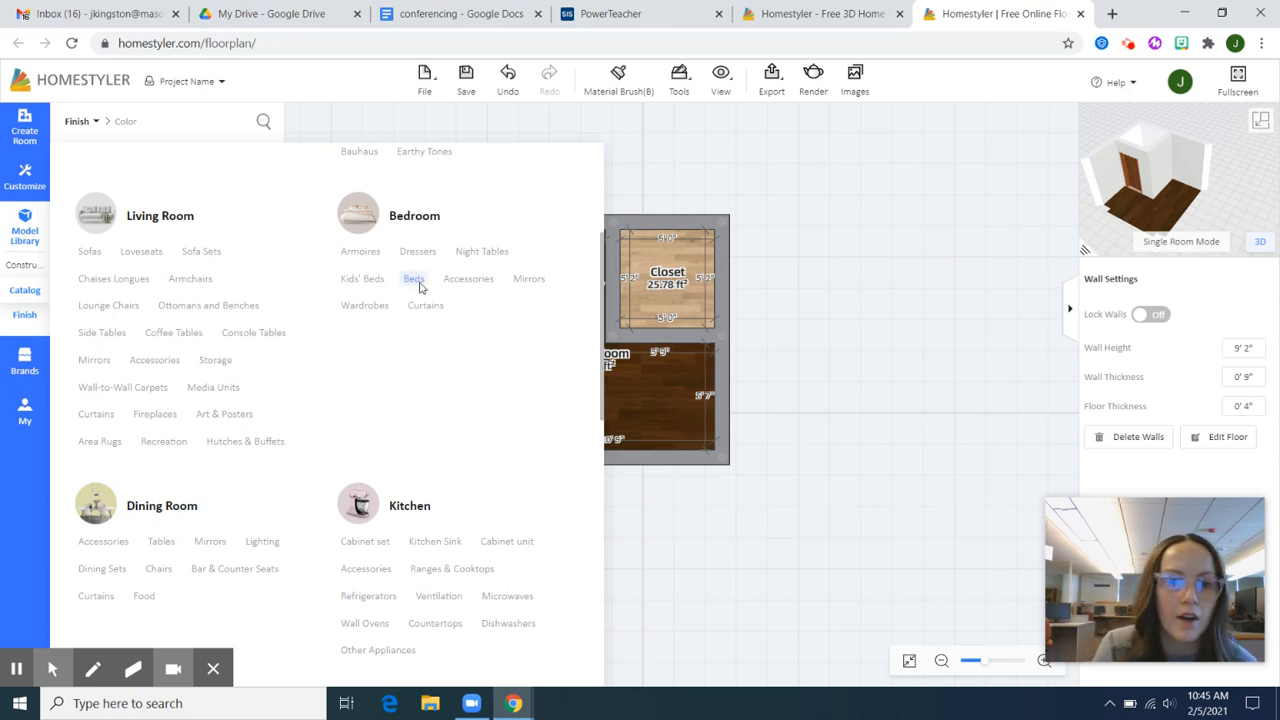
pyautogui.click(420, 285)
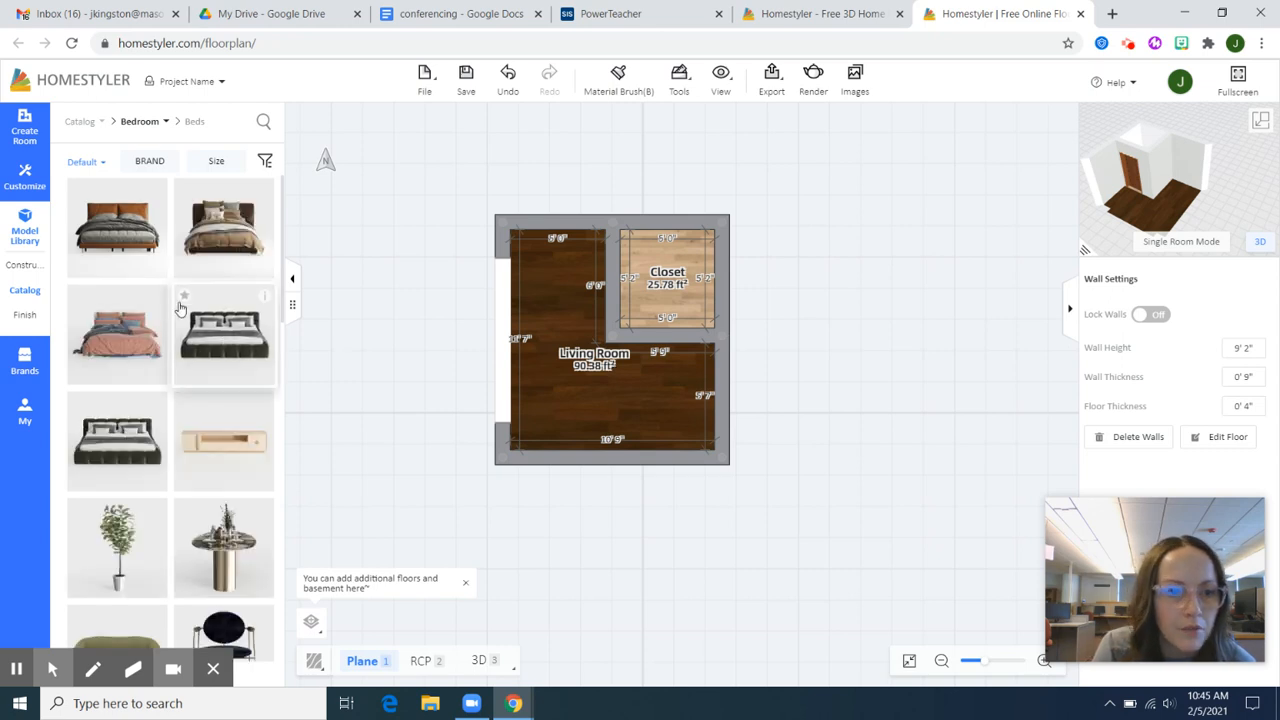
pyautogui.moveTo(137, 230); pyautogui.dragTo(570, 388)
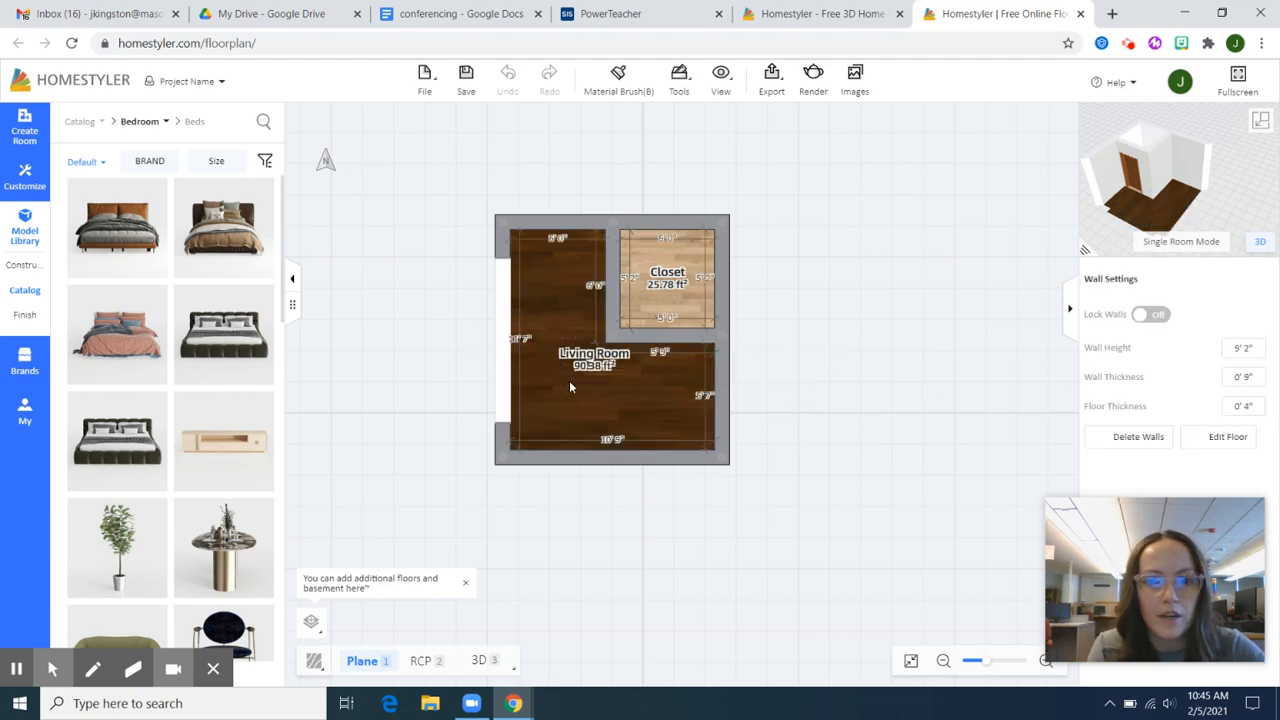
pyautogui.click(591, 460)
pyautogui.moveTo(592, 464); pyautogui.dragTo(595, 528)
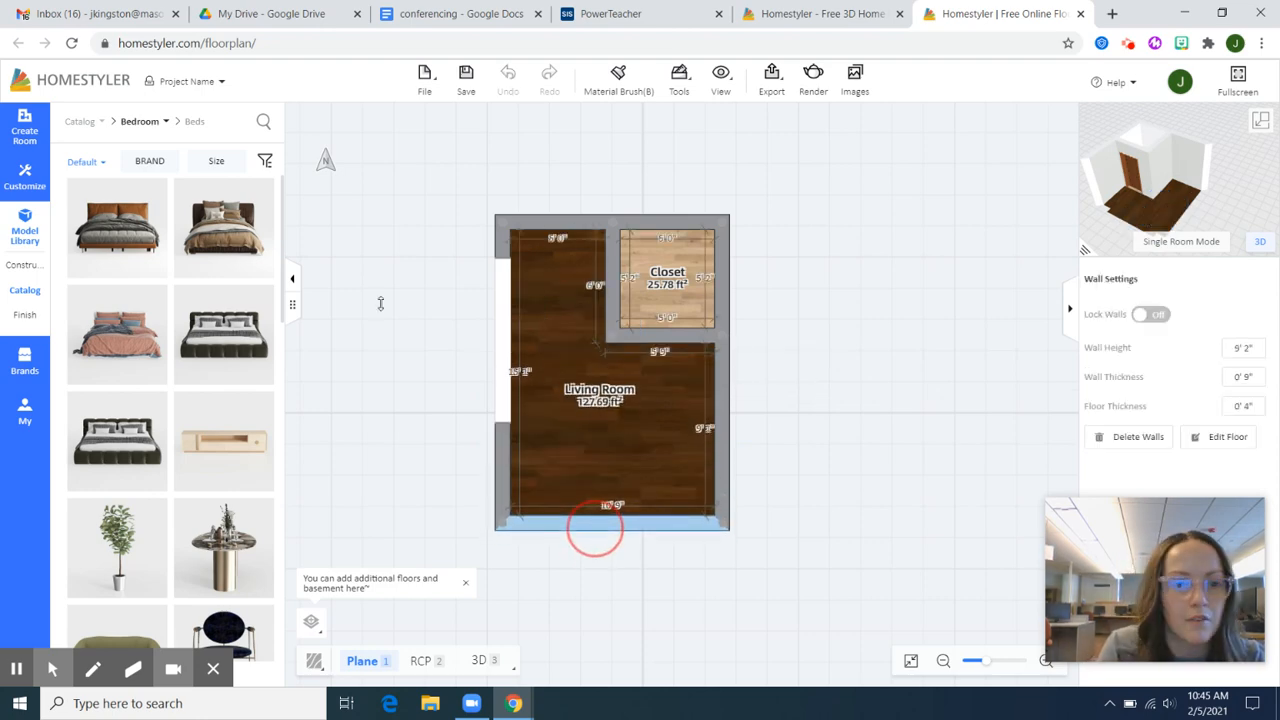
# Place the first catalog bed in the Living Room below the closet, with its headboard against the right wall about 1' 2" from the bottom wall.
pyautogui.click(117, 224)
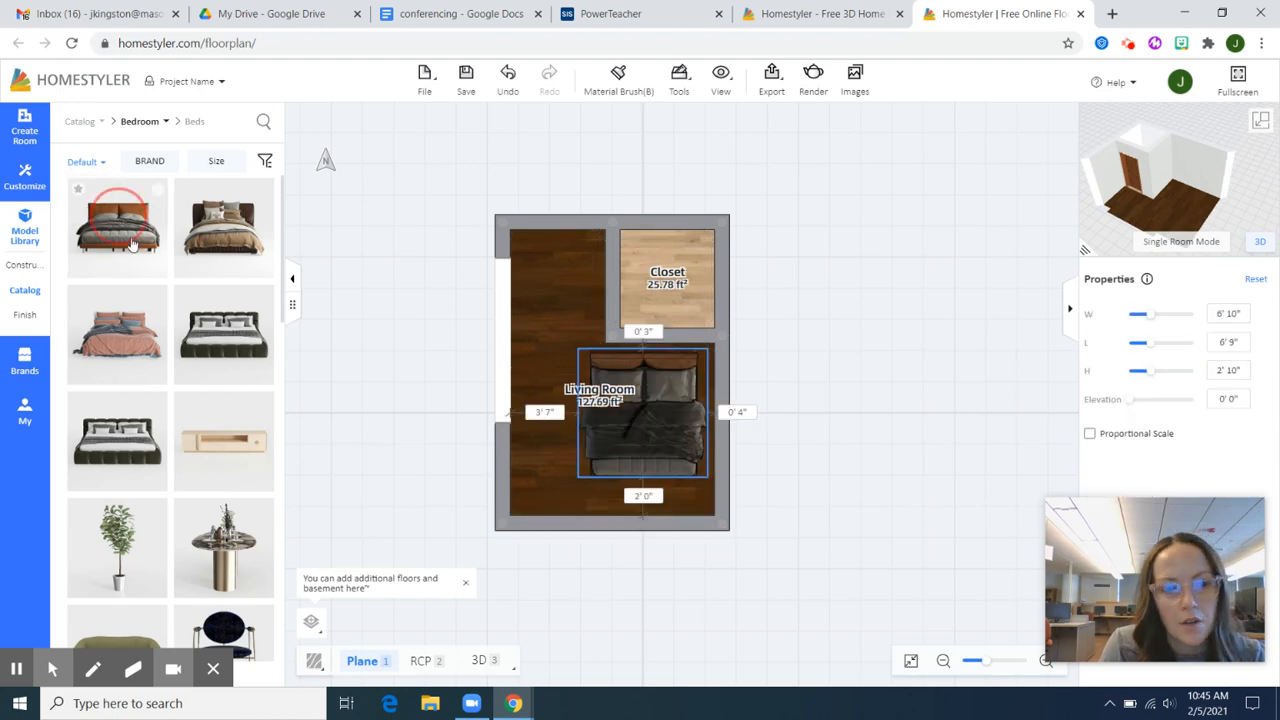
pyautogui.click(686, 432)
pyautogui.click(686, 432)
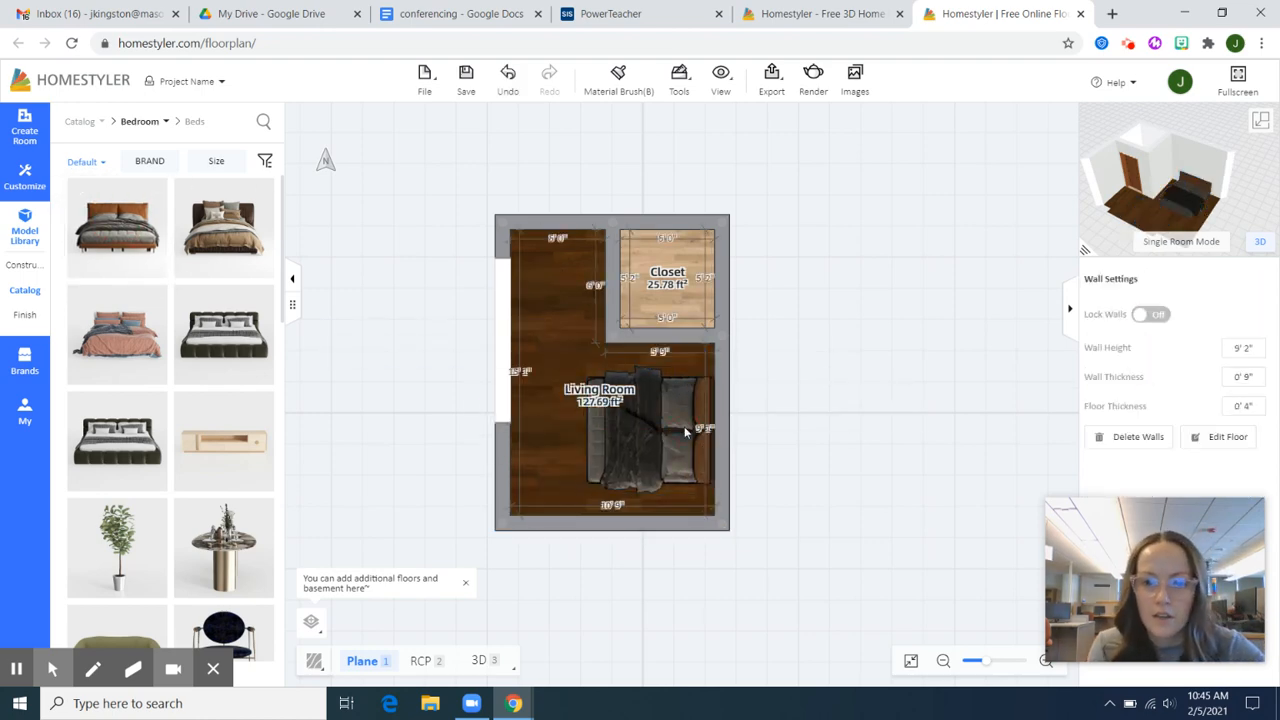
pyautogui.click(645, 441)
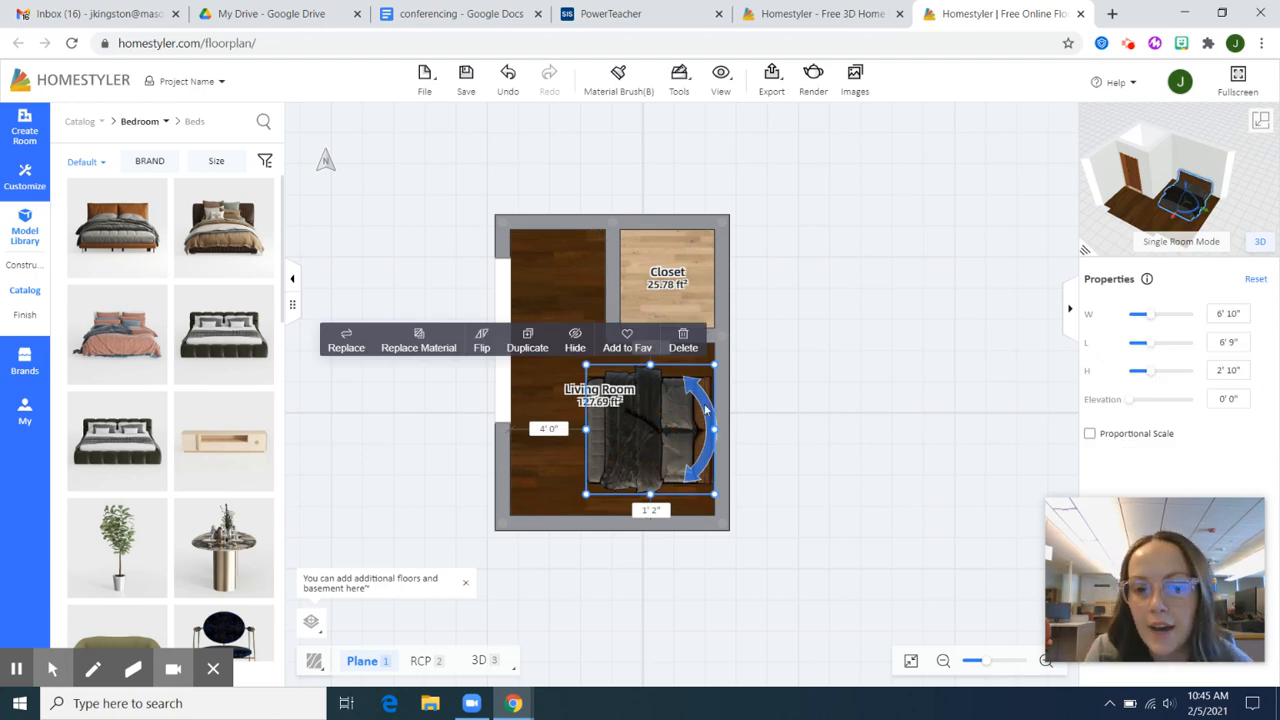
pyautogui.moveTo(705, 410); pyautogui.dragTo(788, 306)
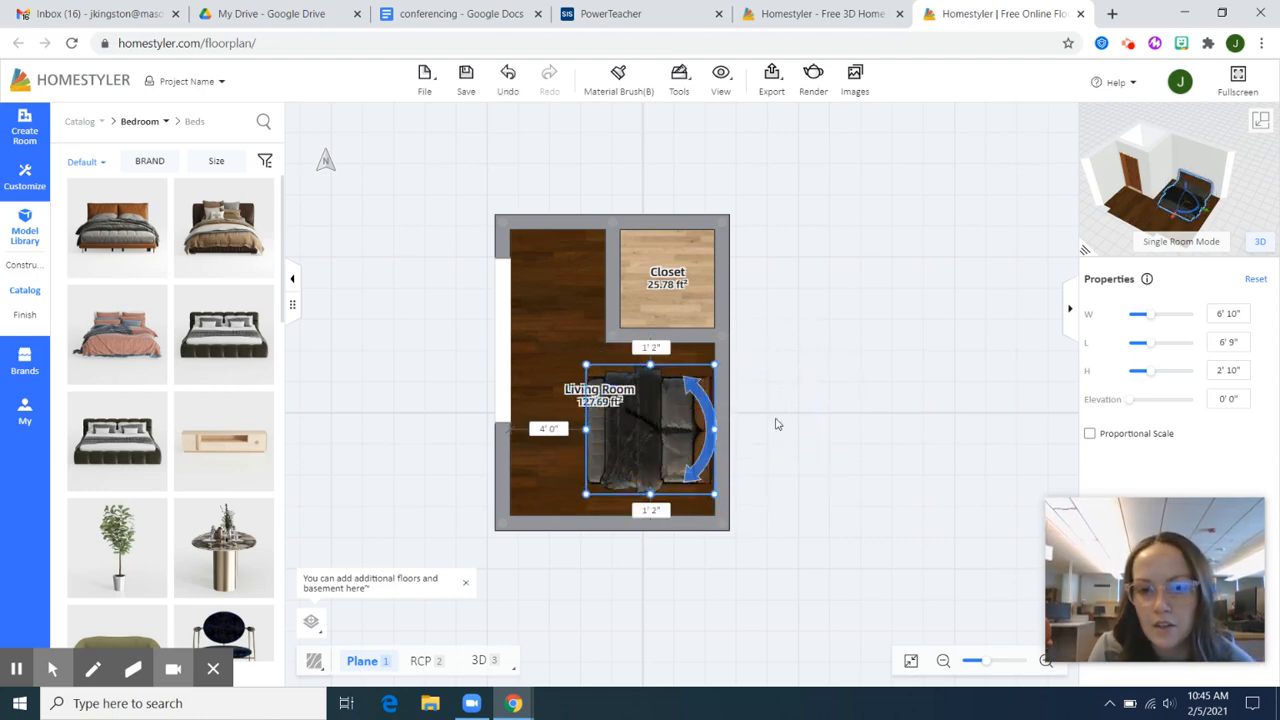
pyautogui.click(797, 447)
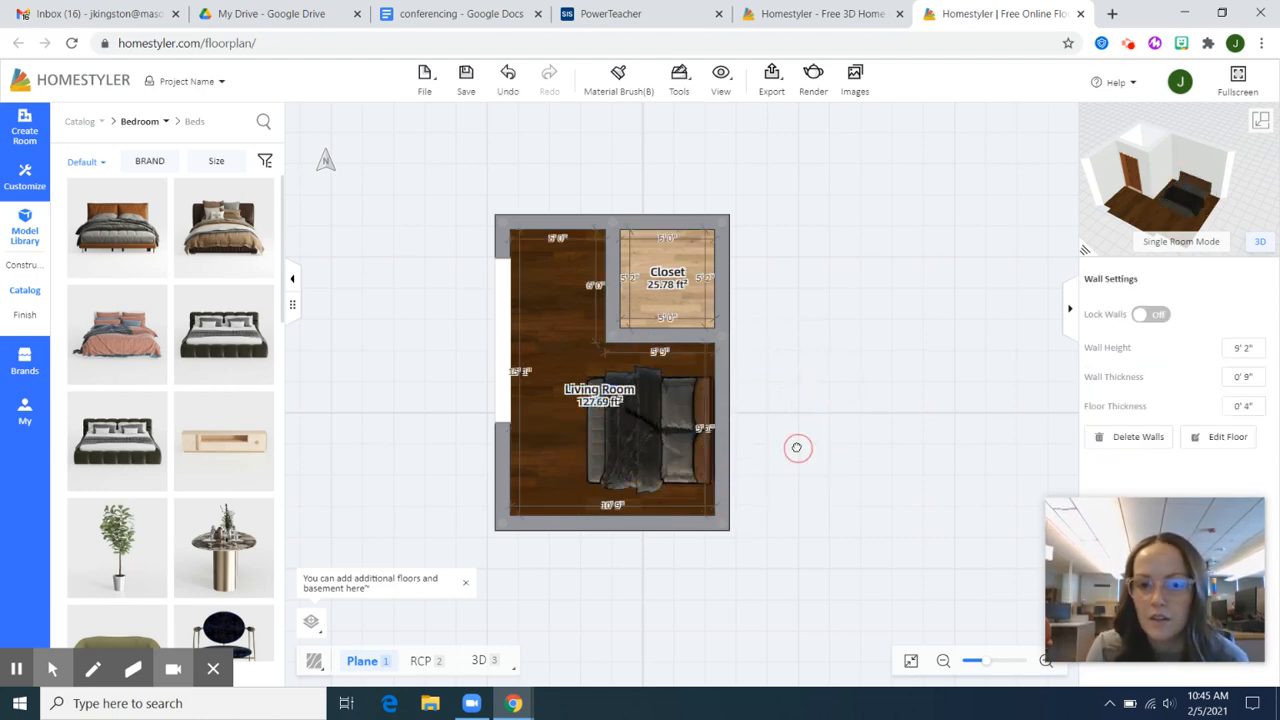
# Change the Living Room's room type to Master Bedroom.
pyautogui.click(552, 390)
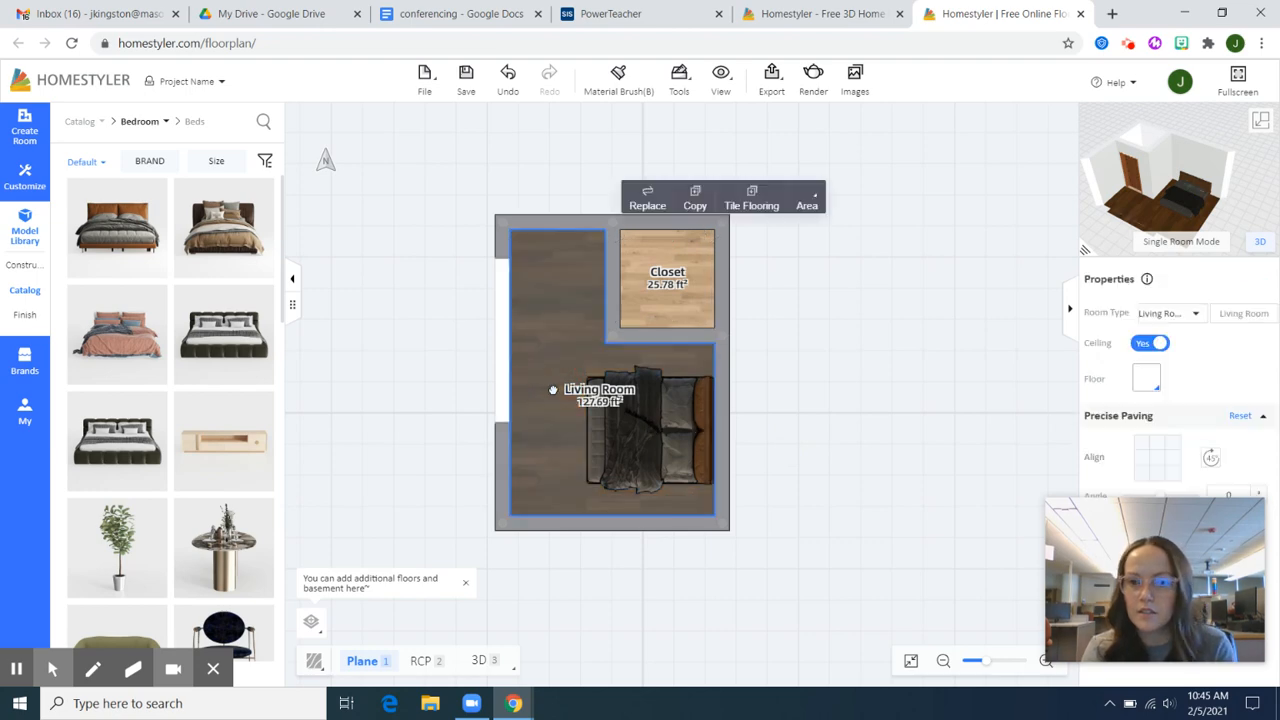
pyautogui.click(1191, 316)
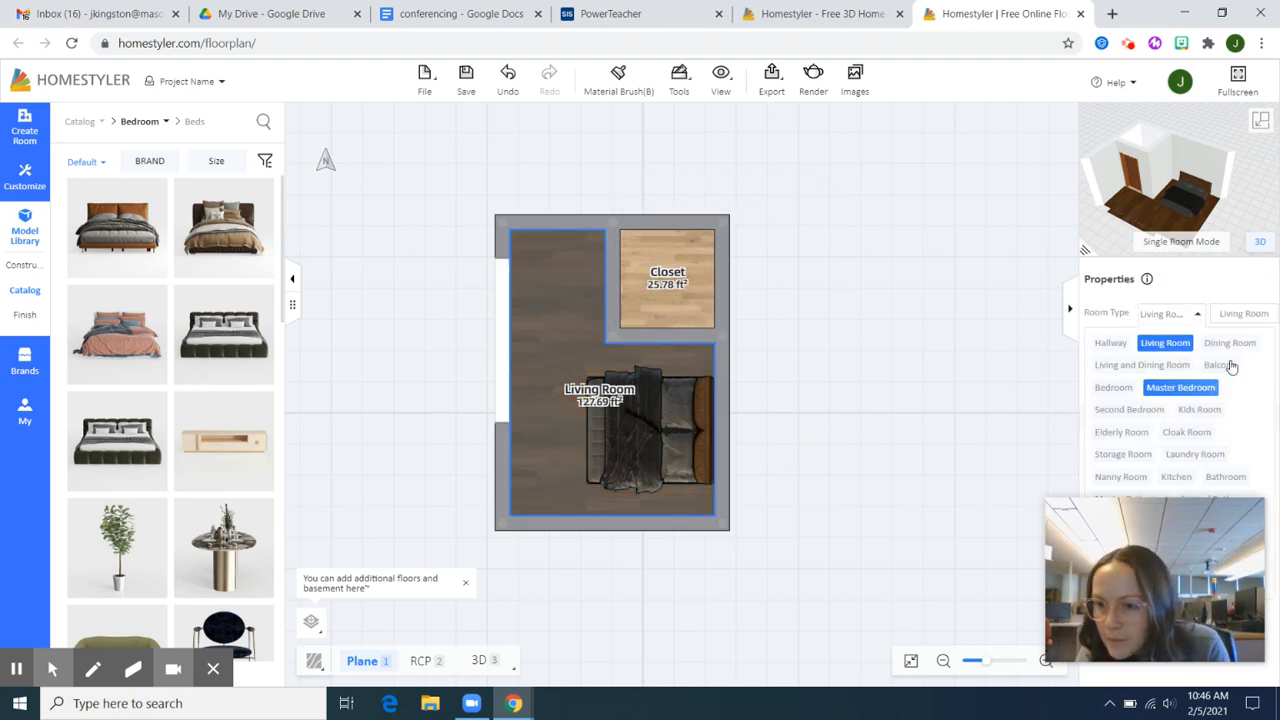
pyautogui.click(1174, 388)
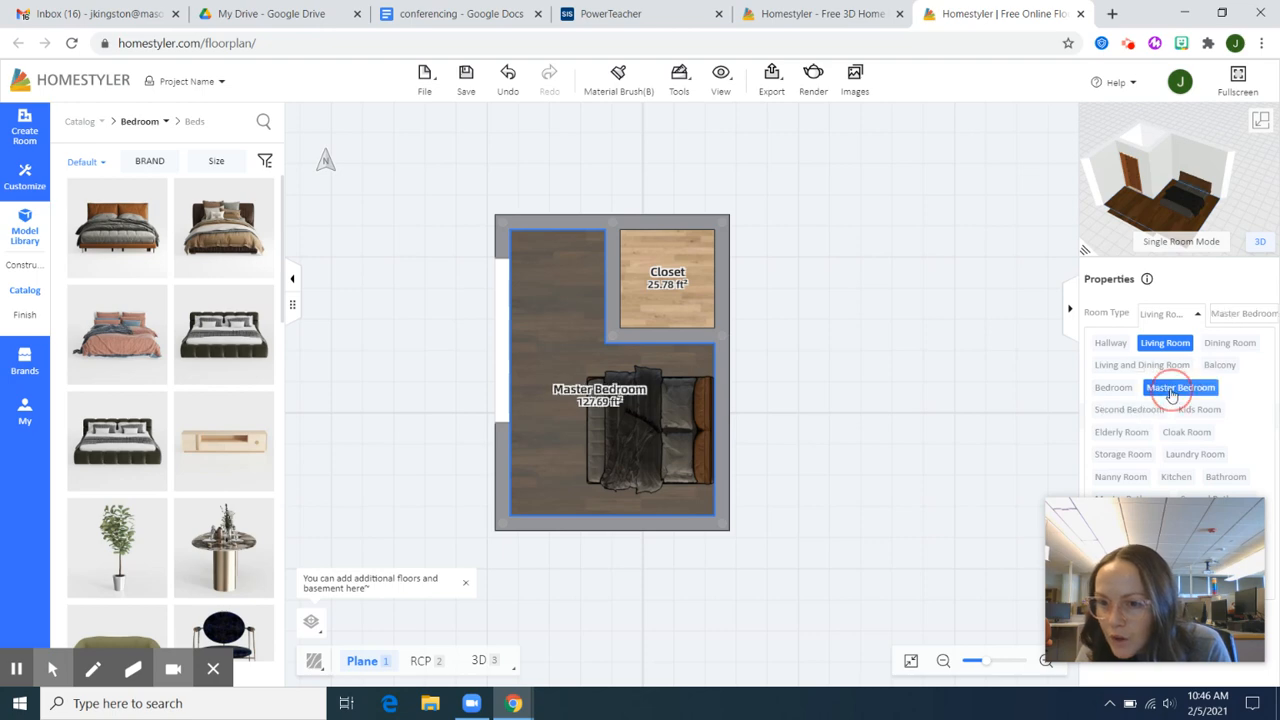
pyautogui.click(967, 414)
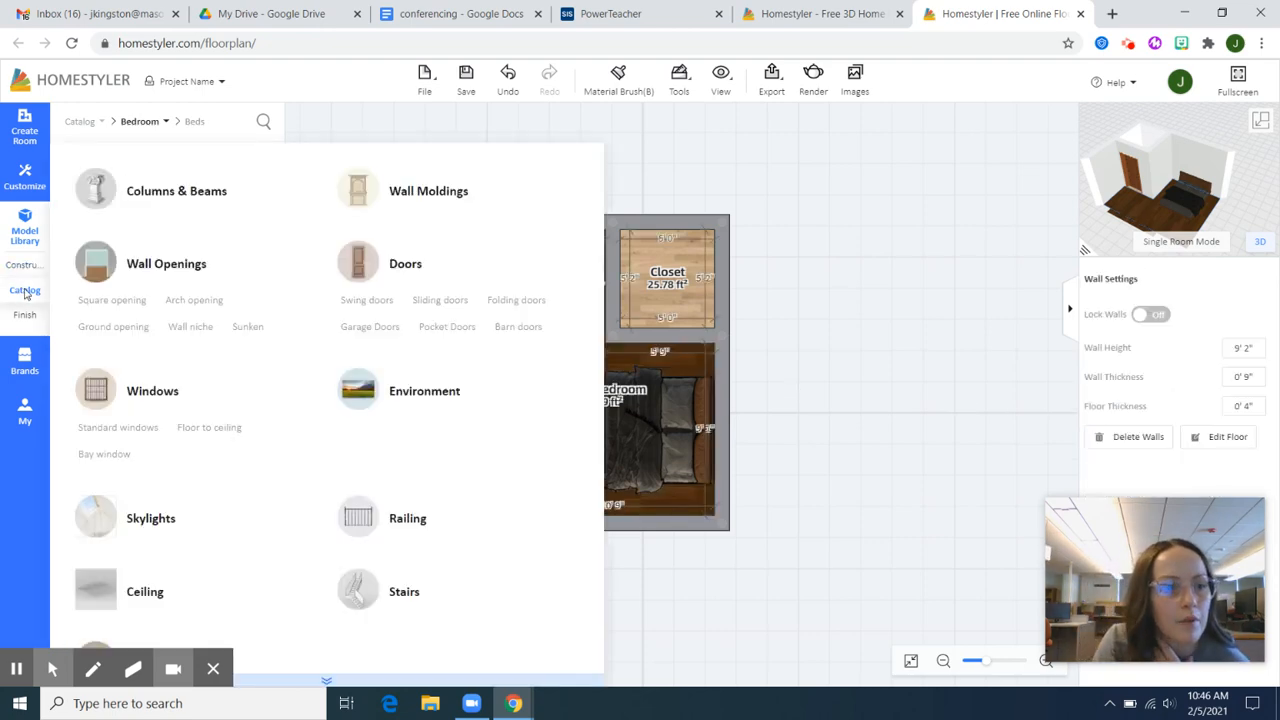
# Place a dark brown patterned dresser from the Bedroom Dressers catalog against the outside of the closet's left wall.
pyautogui.moveTo(27, 293)
pyautogui.scroll(-3, 283, 463)
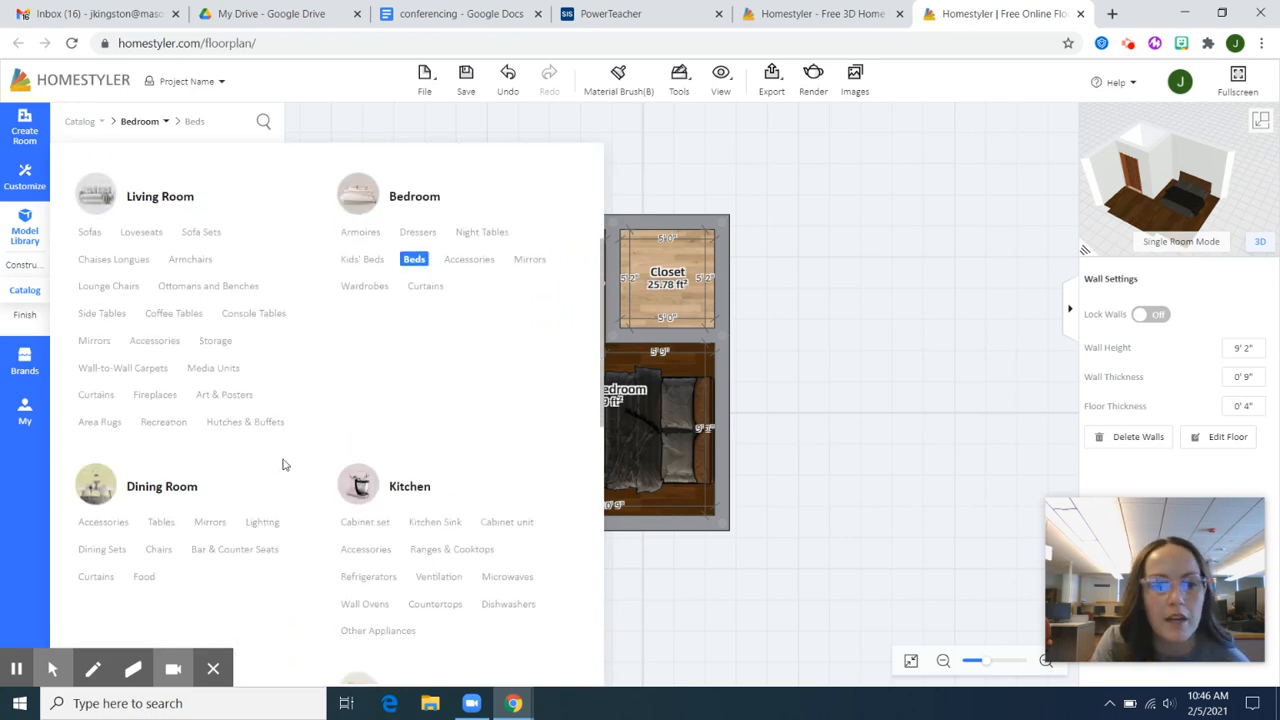
pyautogui.click(419, 234)
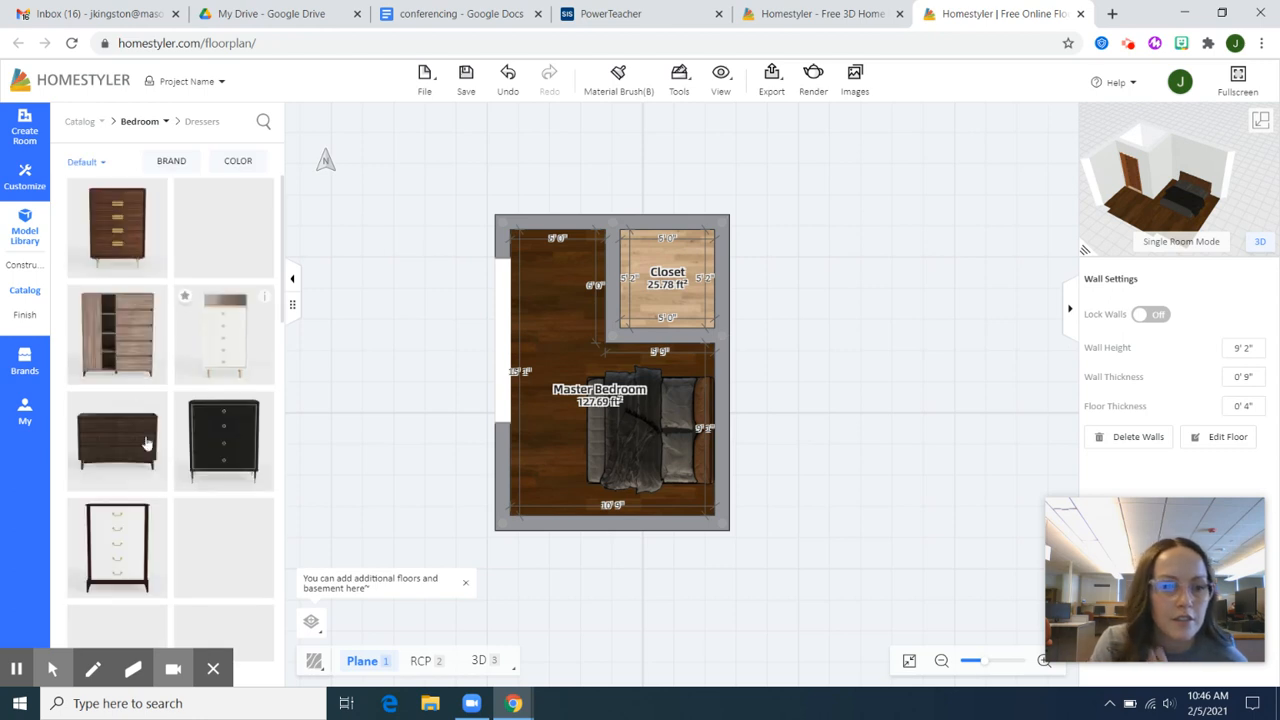
pyautogui.scroll(-3, 166, 486)
pyautogui.scroll(-5, 166, 486)
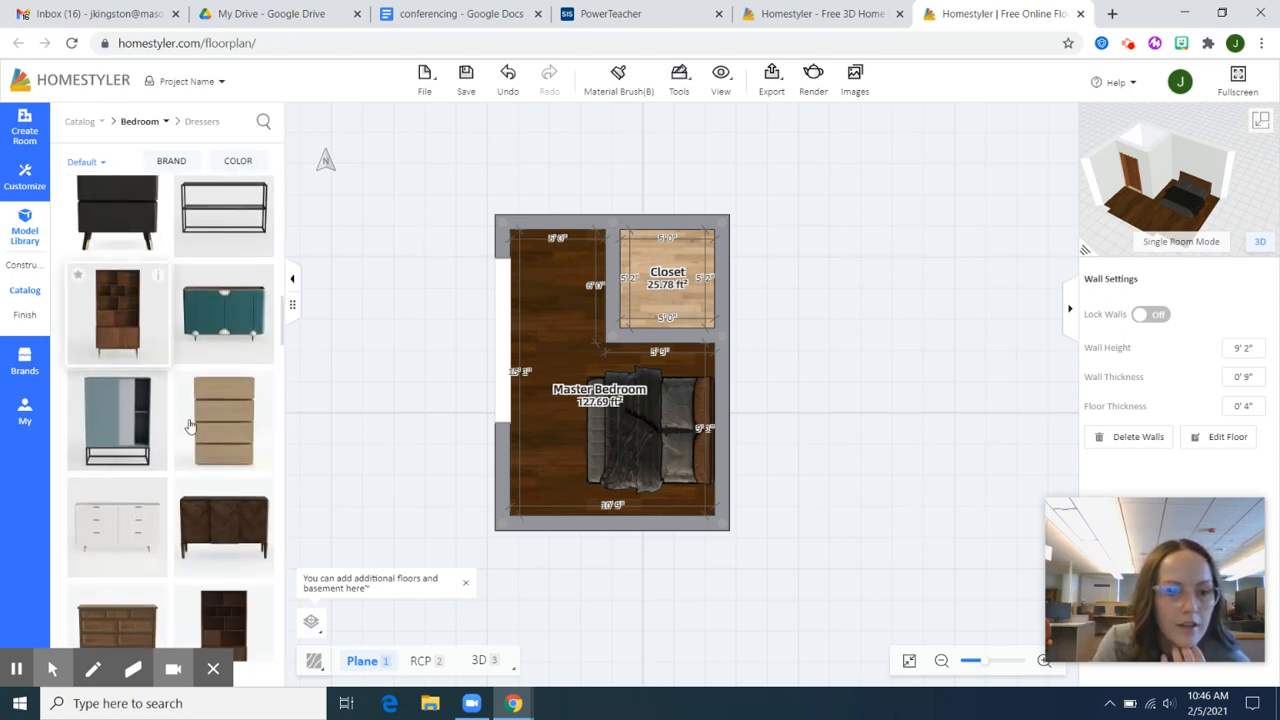
pyautogui.moveTo(260, 464); pyautogui.dragTo(603, 290)
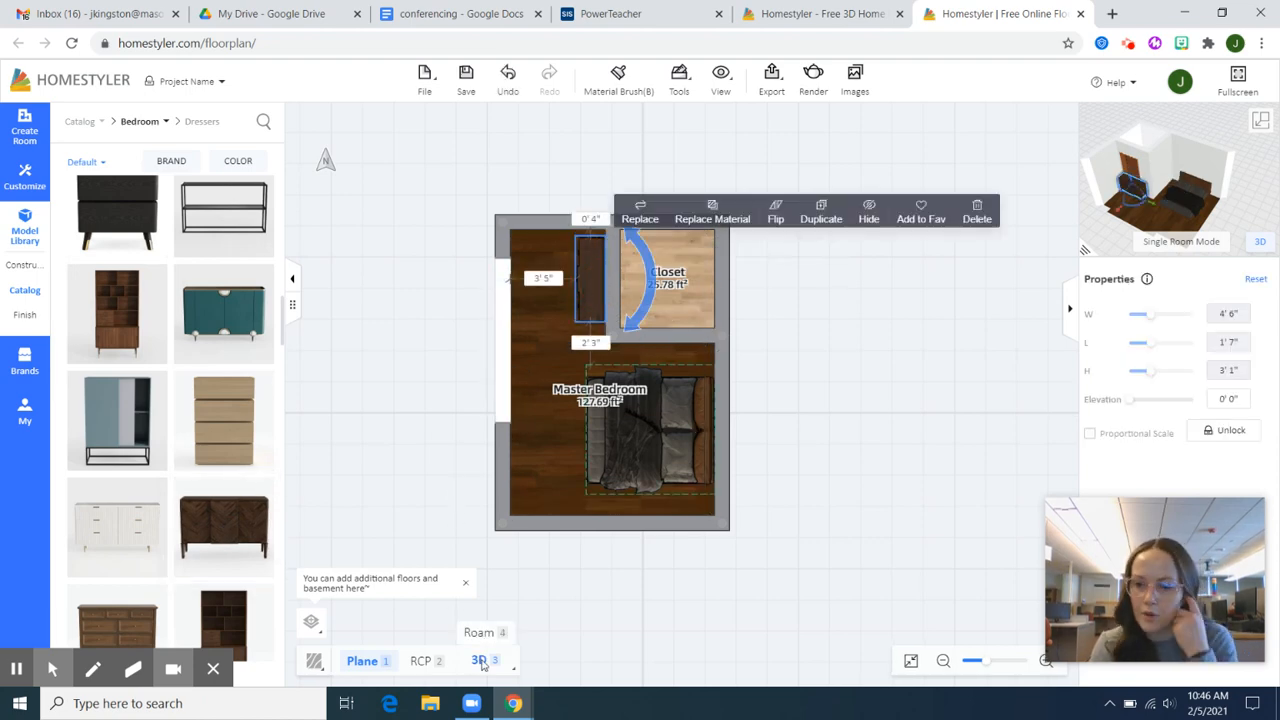
# Move the dresser away from the closet door in the 3D view, into the Master Bedroom's bottom-left corner against the left wall.
pyautogui.click(480, 661)
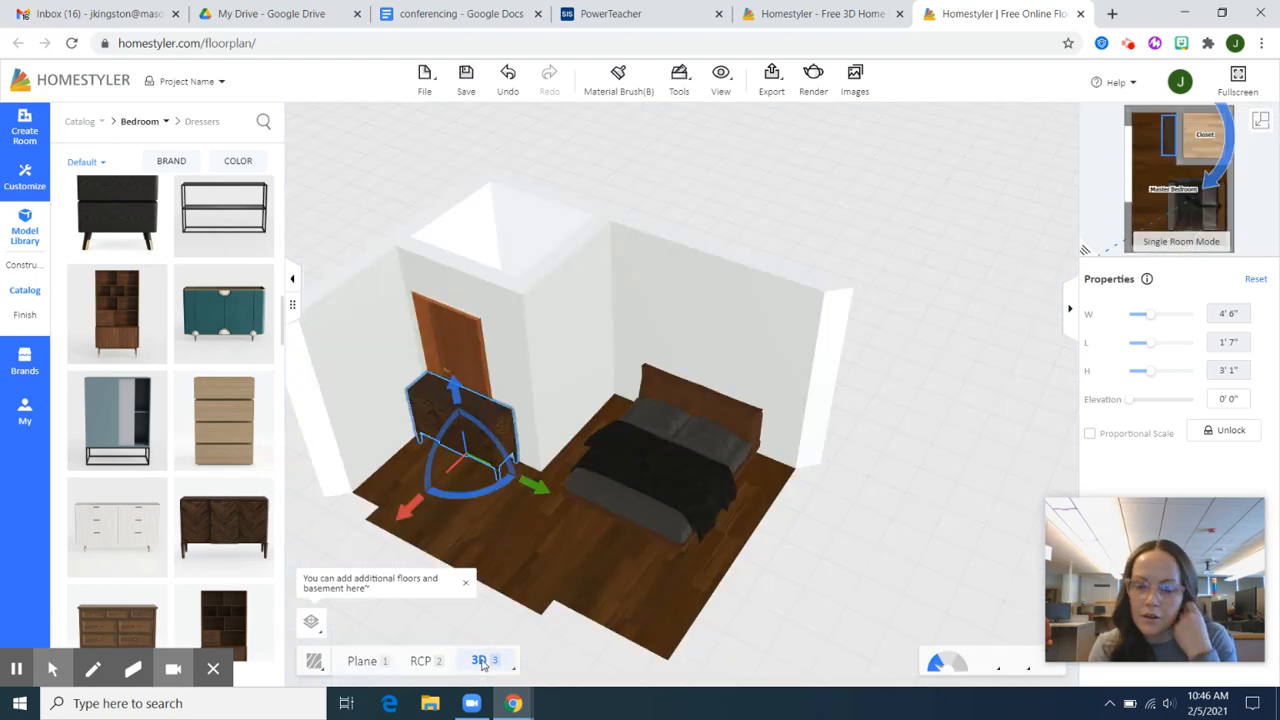
pyautogui.click(801, 597)
pyautogui.moveTo(801, 597); pyautogui.dragTo(800, 533)
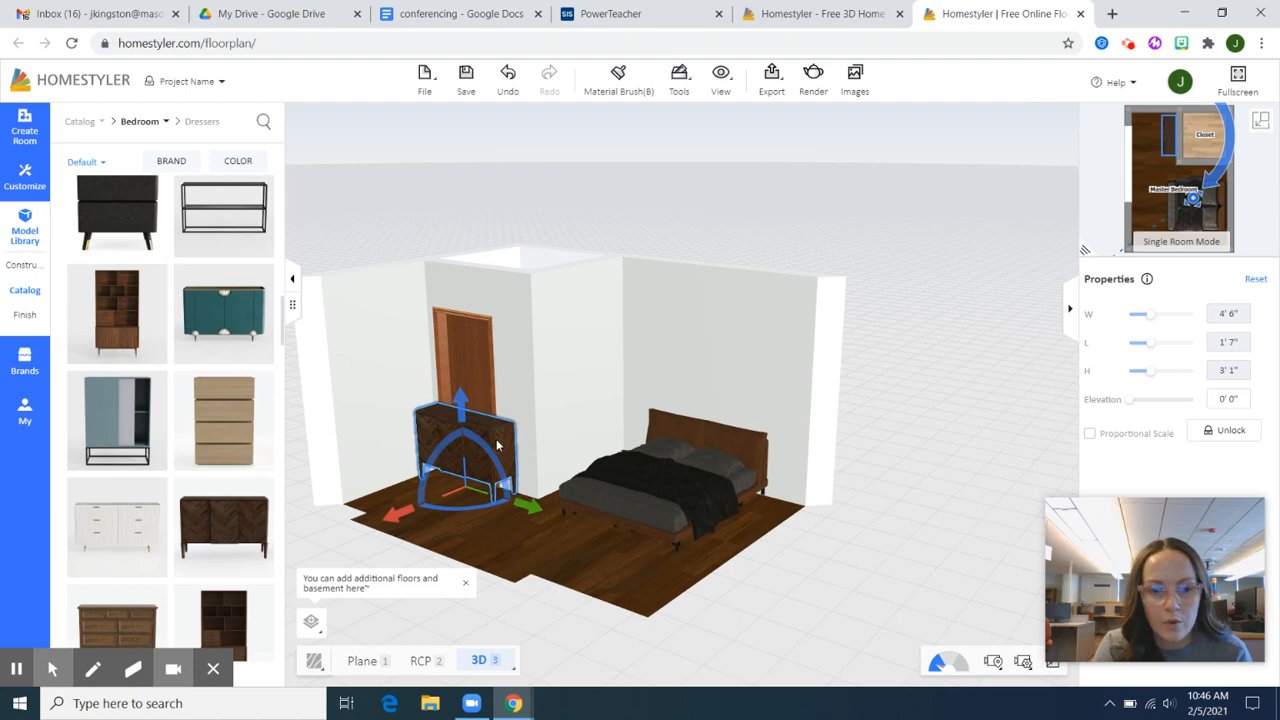
pyautogui.moveTo(891, 543); pyautogui.dragTo(640, 623)
pyautogui.moveTo(529, 424); pyautogui.dragTo(425, 413)
pyautogui.moveTo(340, 477); pyautogui.dragTo(477, 473)
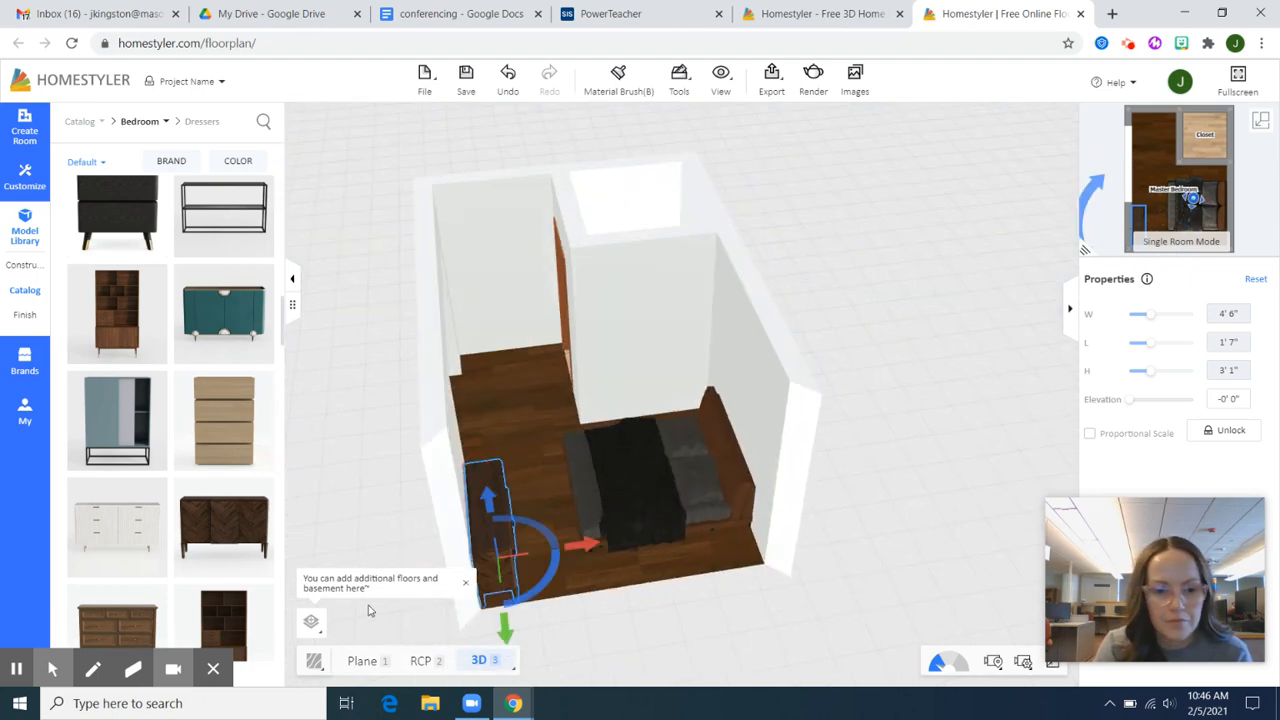
# Unlock the dresser's resizing, reduce its width to 3' 8" and shift it slightly up along the left wall in the plan view.
pyautogui.click(360, 668)
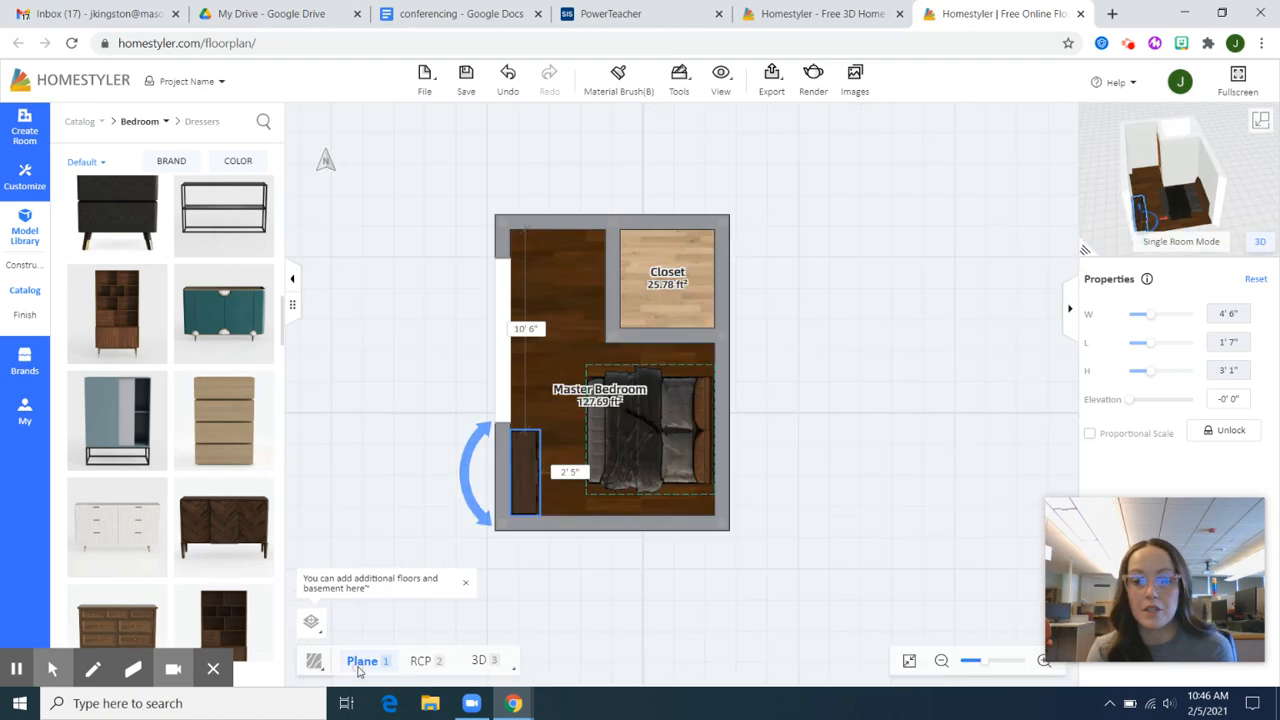
pyautogui.click(525, 477)
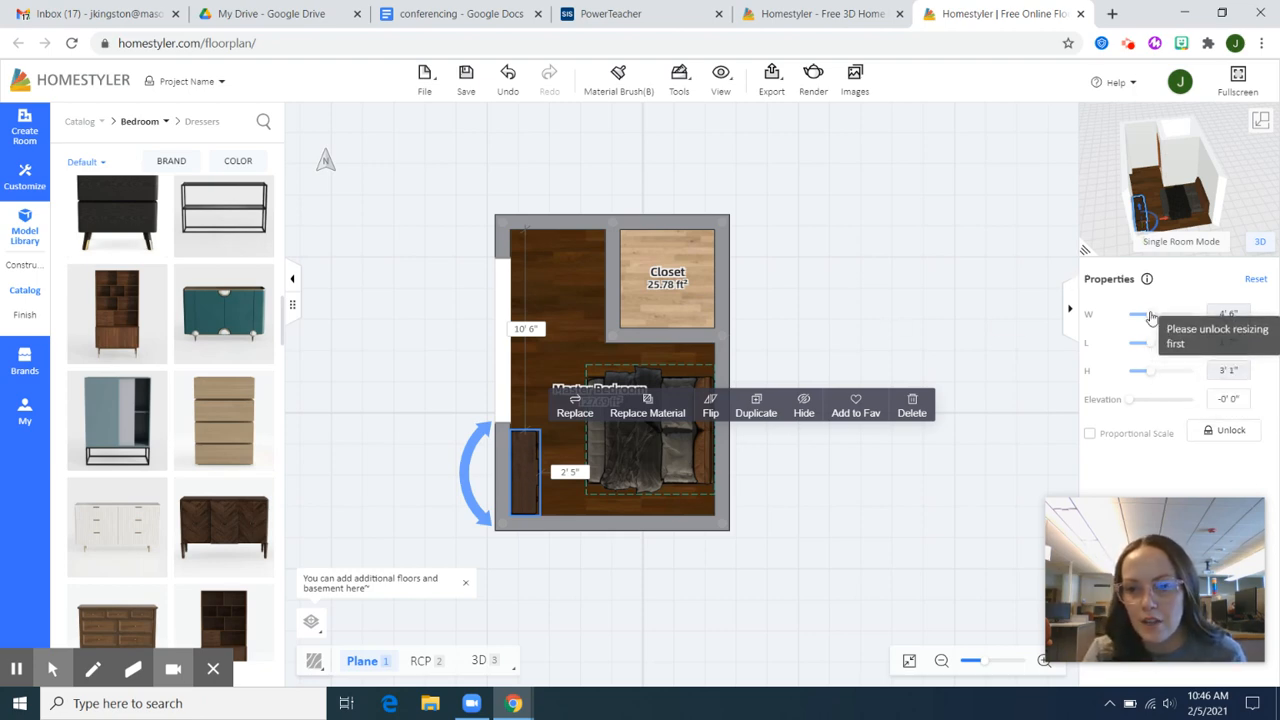
pyautogui.moveTo(1150, 319); pyautogui.dragTo(1214, 312)
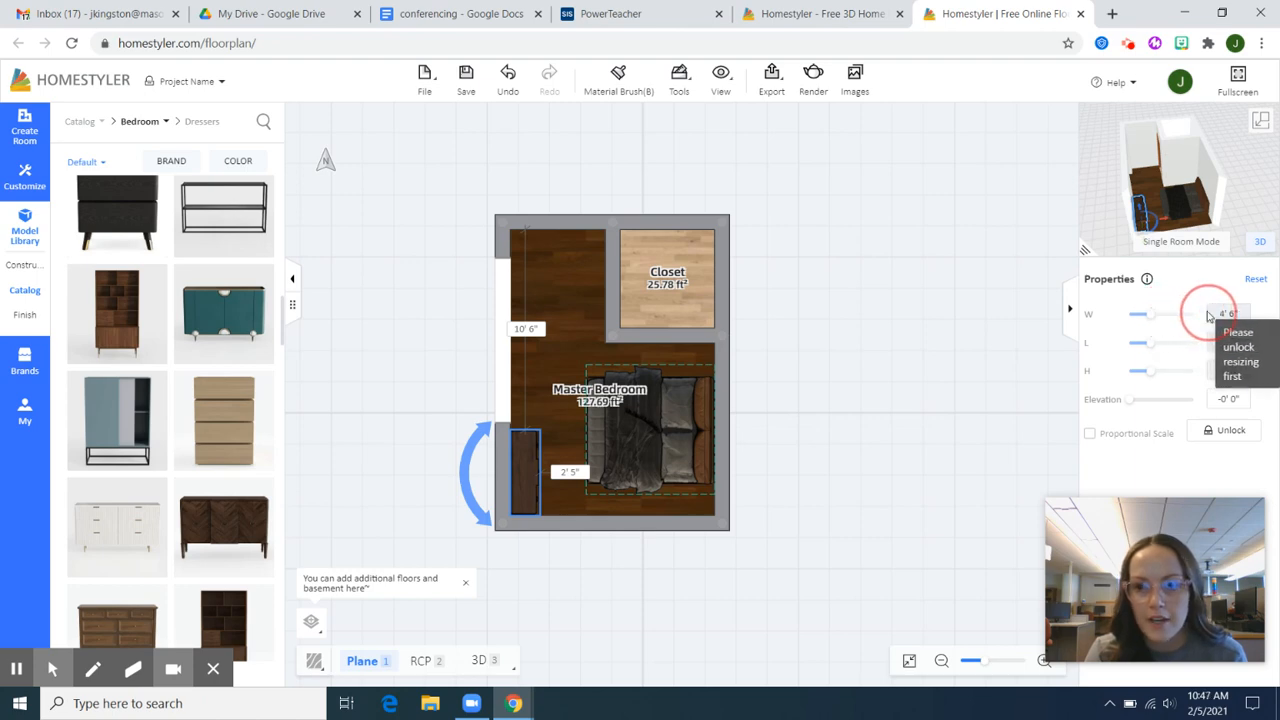
pyautogui.click(1228, 431)
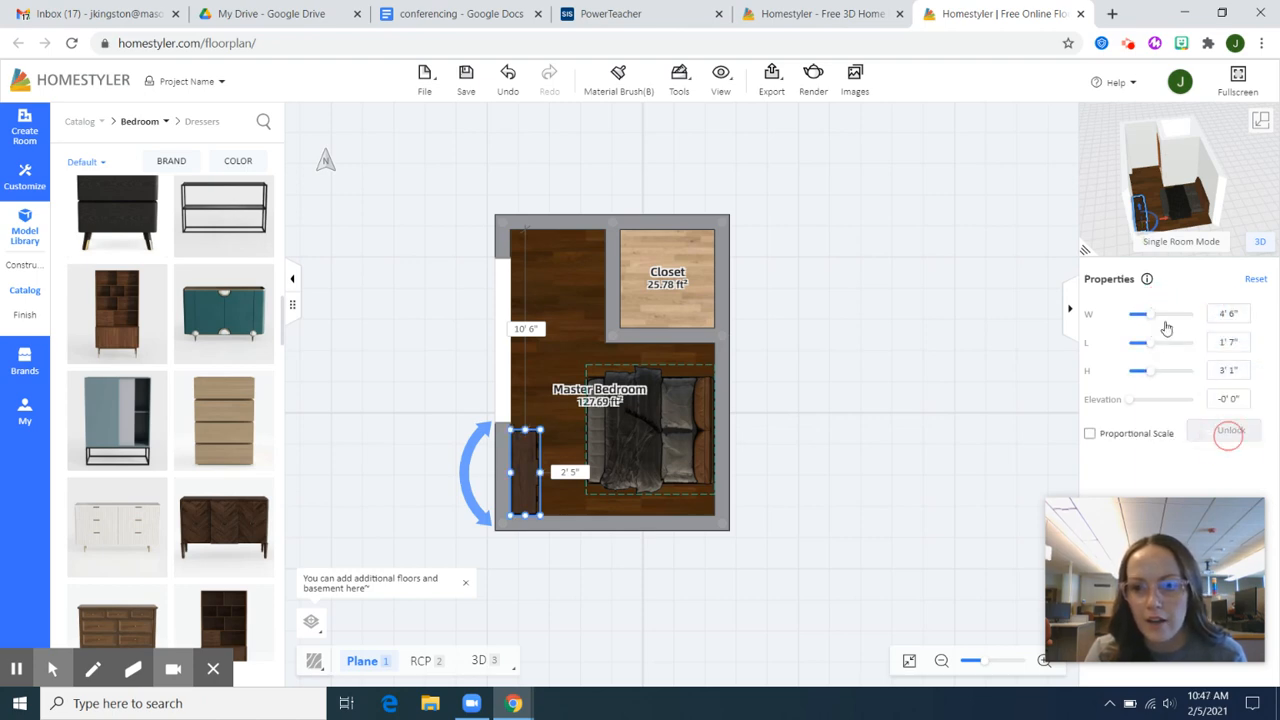
pyautogui.moveTo(1152, 319)
pyautogui.mouseDown()
pyautogui.moveTo(1168, 316)
pyautogui.moveTo(1148, 317)
pyautogui.mouseUp()
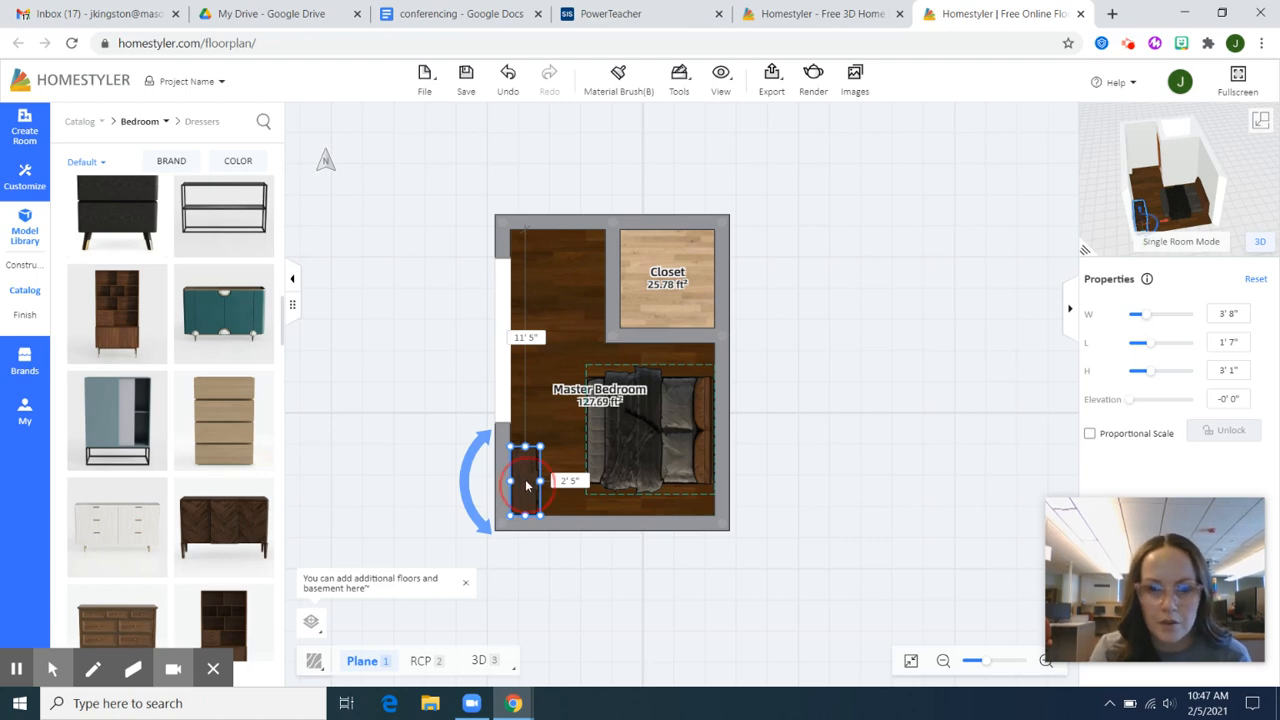
pyautogui.moveTo(527, 486); pyautogui.dragTo(523, 471)
pyautogui.click(455, 467)
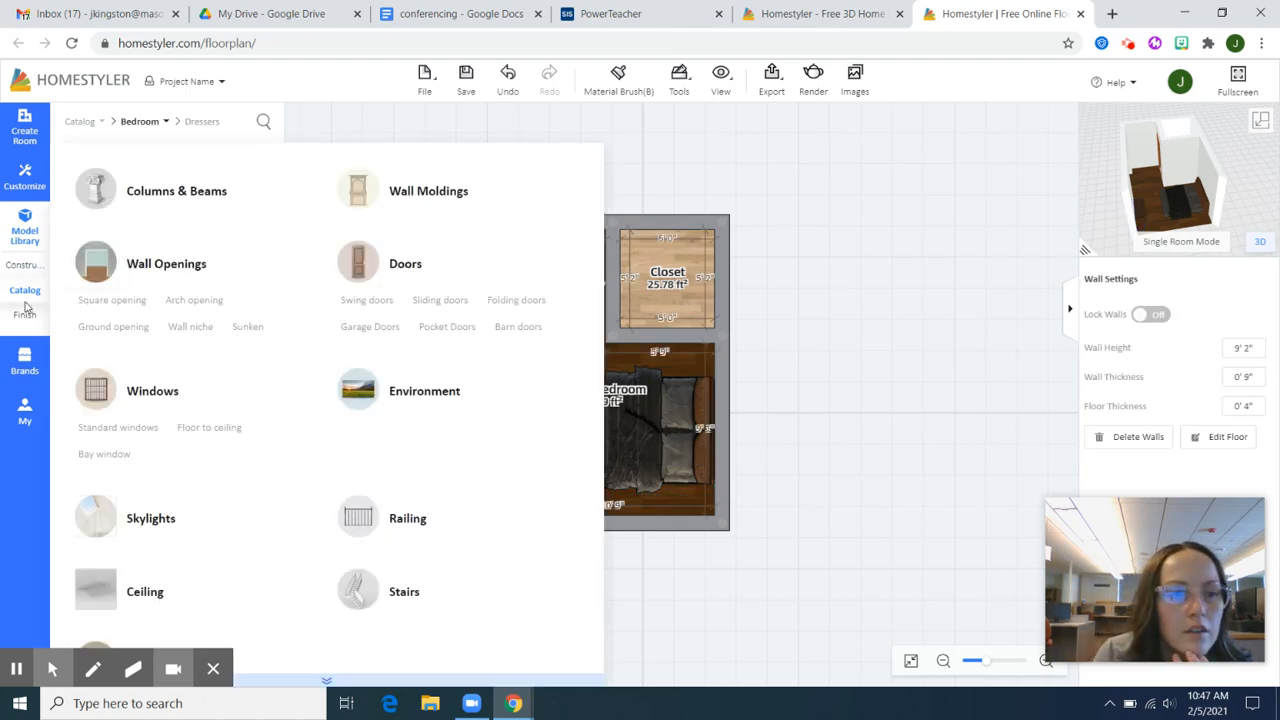
# Insert the light wood three-panel window from the Construction library near the middle of the Master Bedroom's bottom wall.
pyautogui.moveTo(26, 306)
pyautogui.moveTo(23, 264)
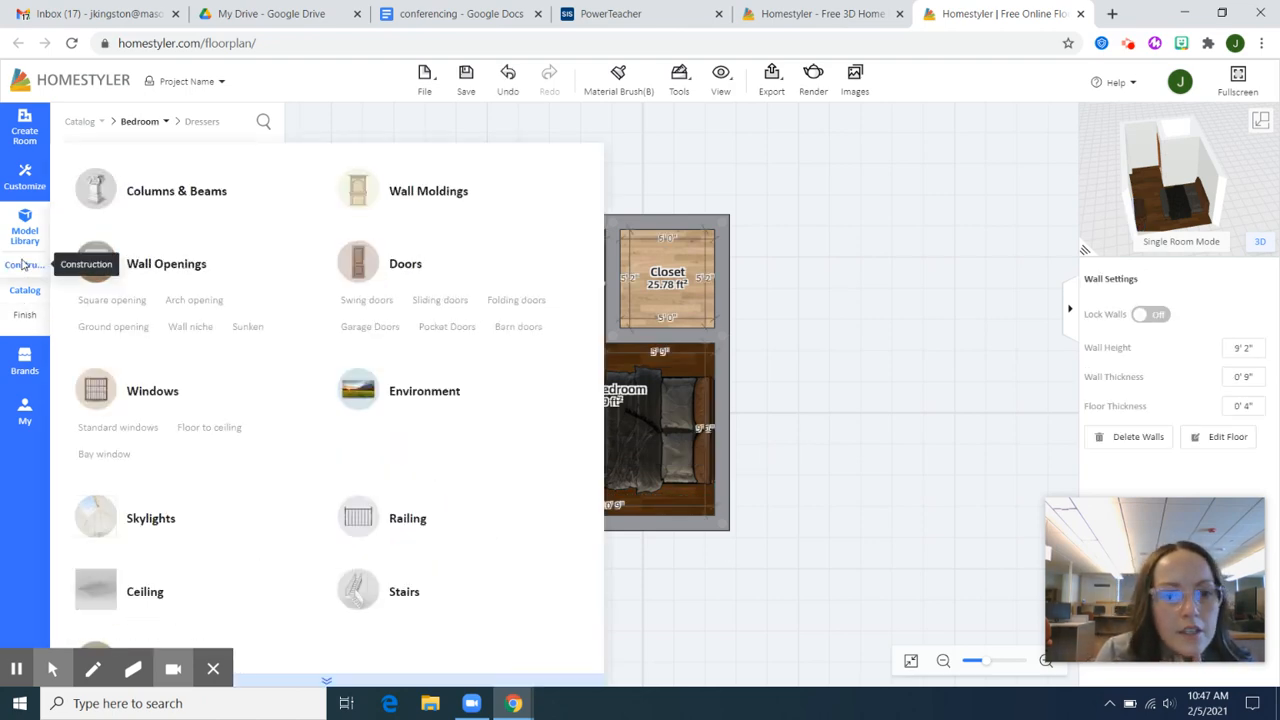
pyautogui.click(150, 392)
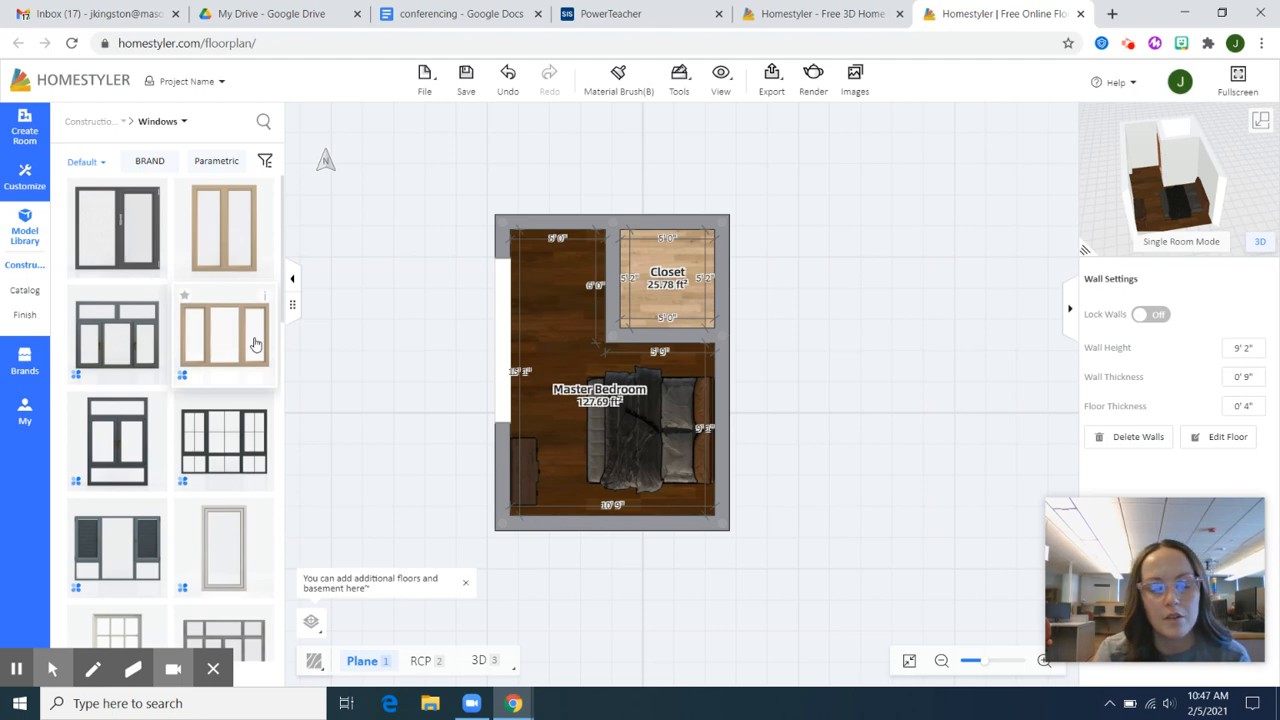
pyautogui.moveTo(255, 343); pyautogui.dragTo(622, 528)
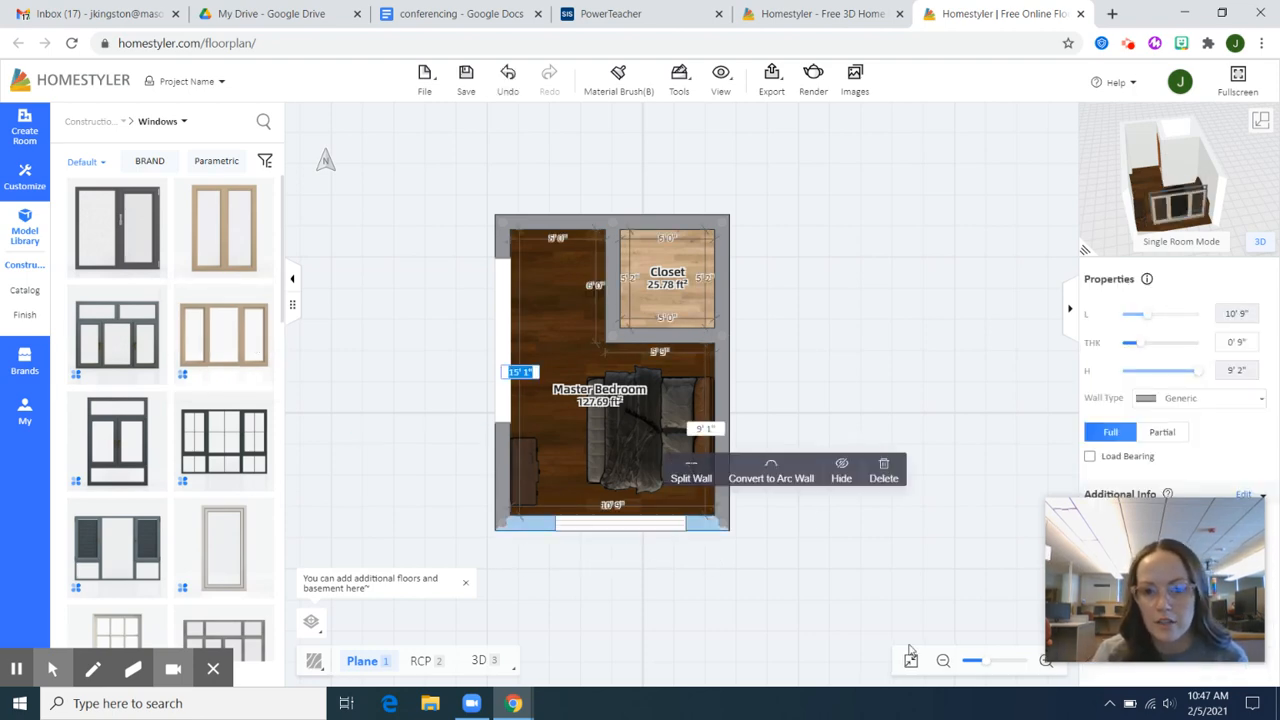
# Shift the bottom wall's window left to about 1' 9" from the left corner and place a duplicate in the right wall behind the bed.
pyautogui.click(634, 526)
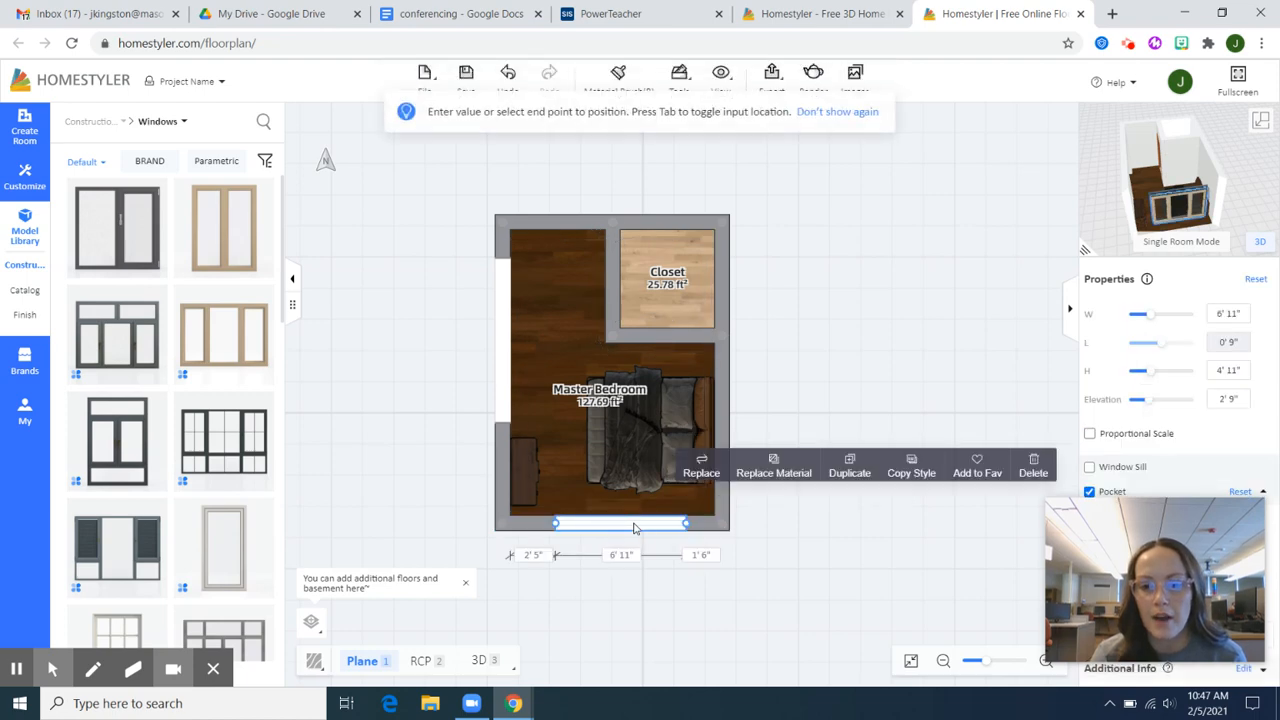
pyautogui.moveTo(634, 526)
pyautogui.mouseDown()
pyautogui.moveTo(672, 502)
pyautogui.moveTo(606, 523)
pyautogui.moveTo(622, 527)
pyautogui.mouseUp()
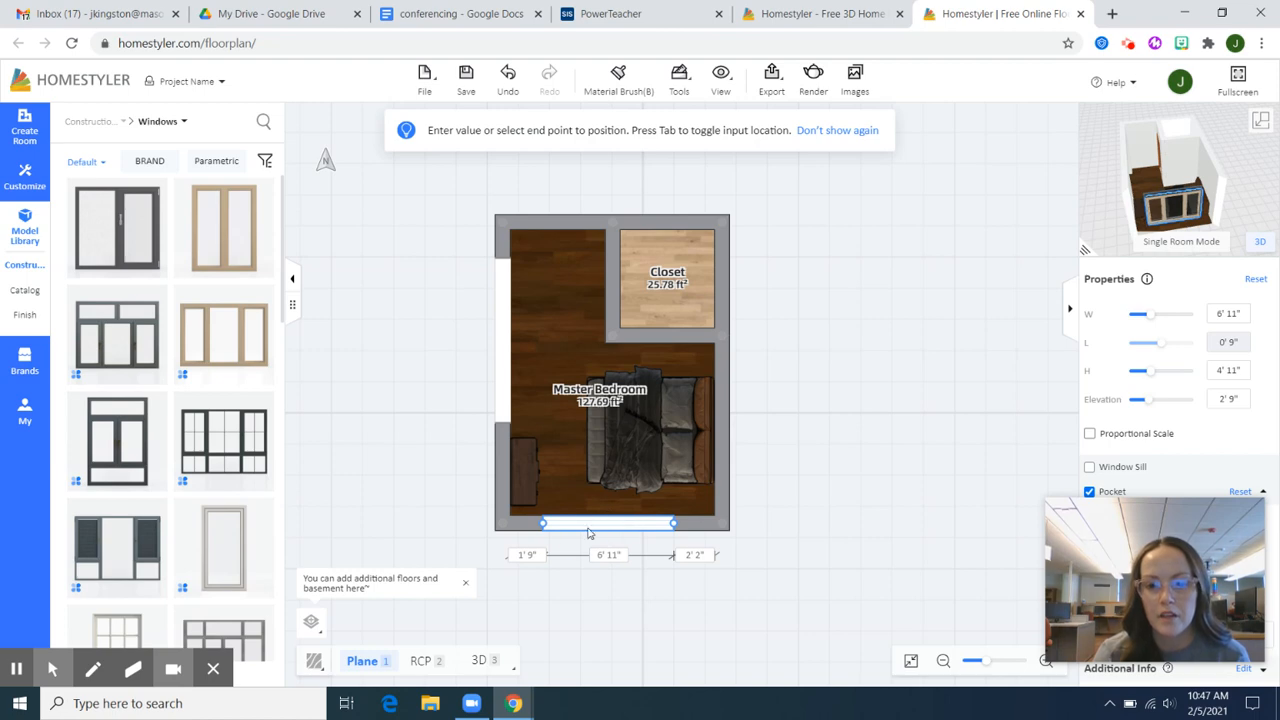
pyautogui.click(588, 533)
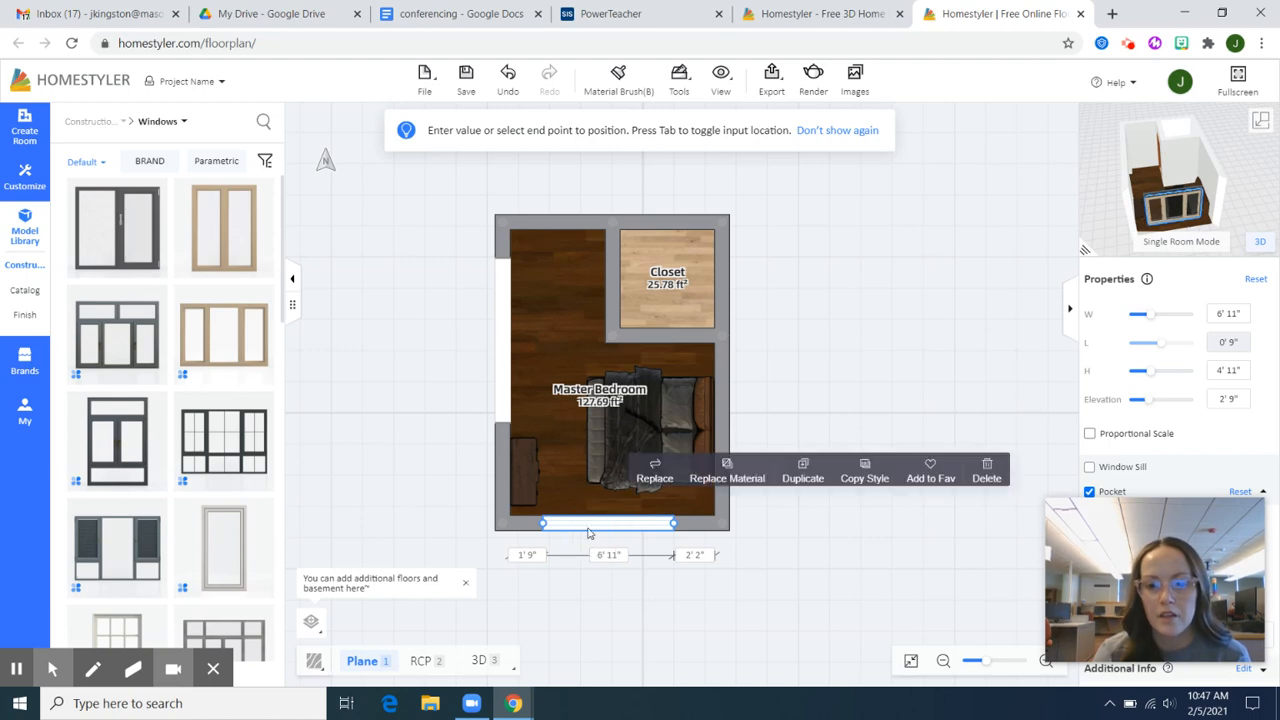
pyautogui.click(803, 476)
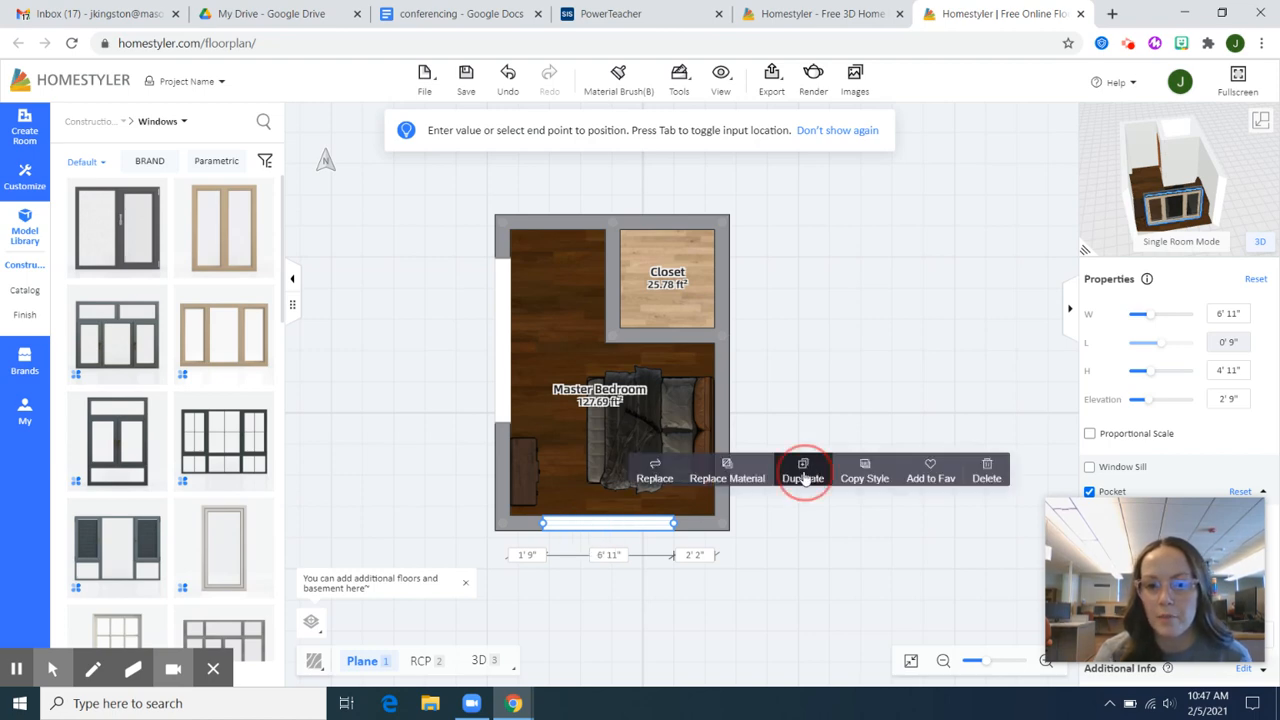
pyautogui.click(724, 437)
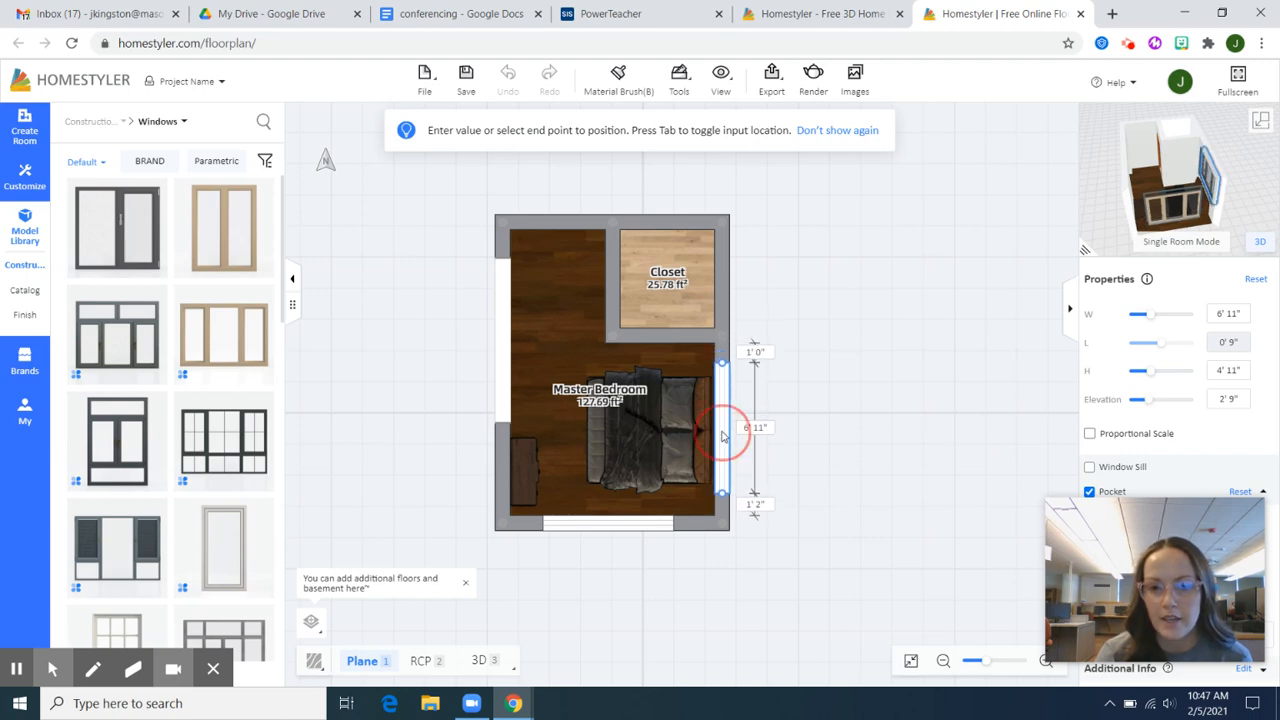
# Examine the bedroom's windows, bed and dresser from several angles in 3D, then return to the plan view with the room creation tools open.
pyautogui.click(479, 661)
pyautogui.click(375, 482)
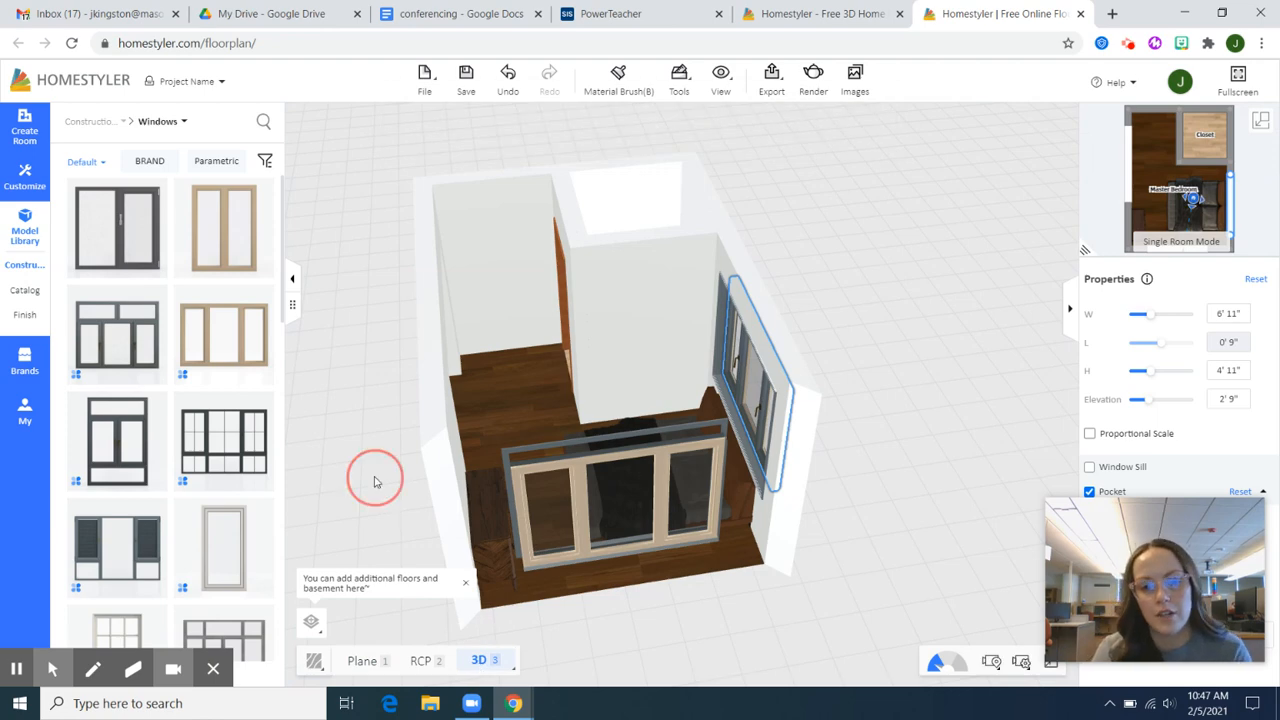
pyautogui.moveTo(583, 515); pyautogui.dragTo(581, 464)
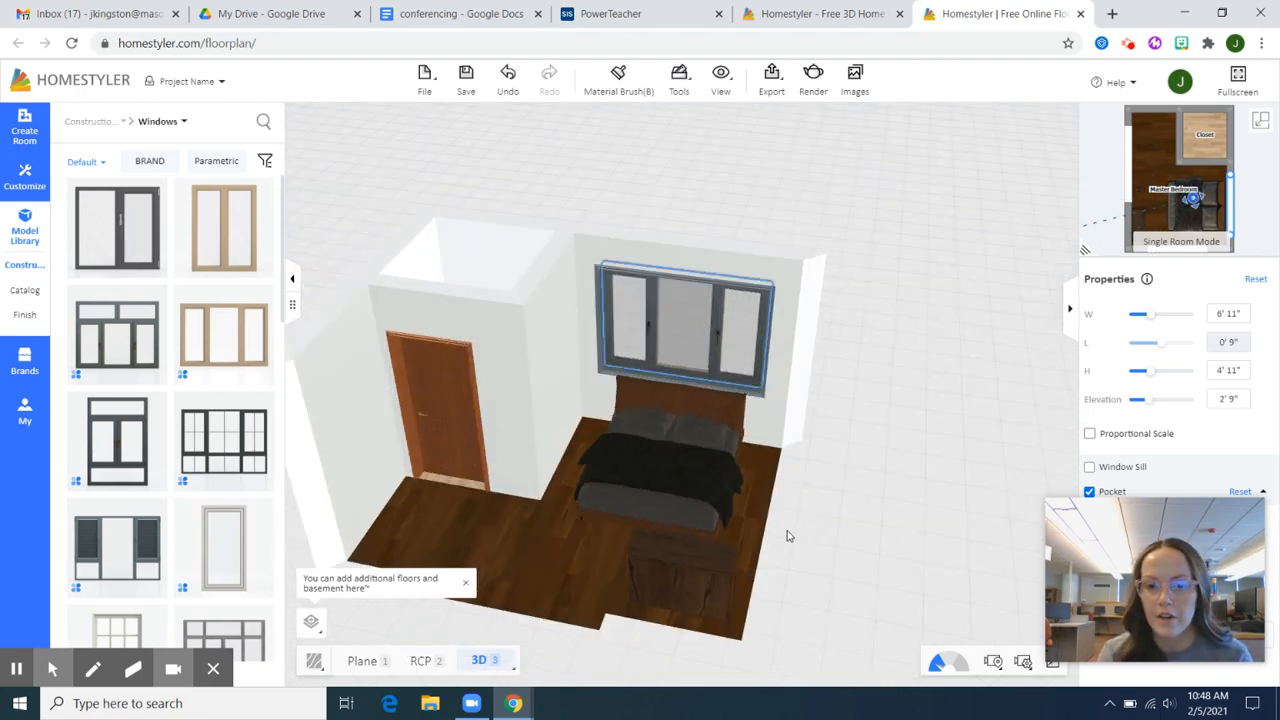
pyautogui.moveTo(935, 451); pyautogui.dragTo(815, 515)
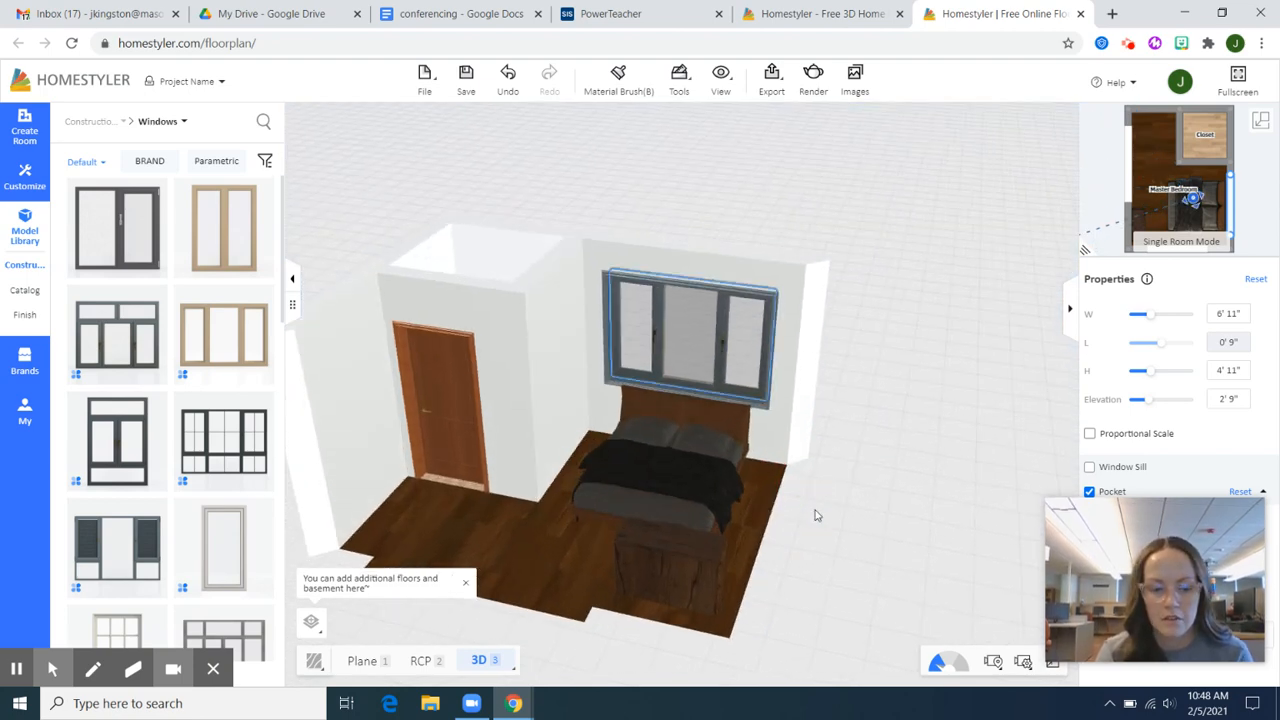
pyautogui.click(872, 560)
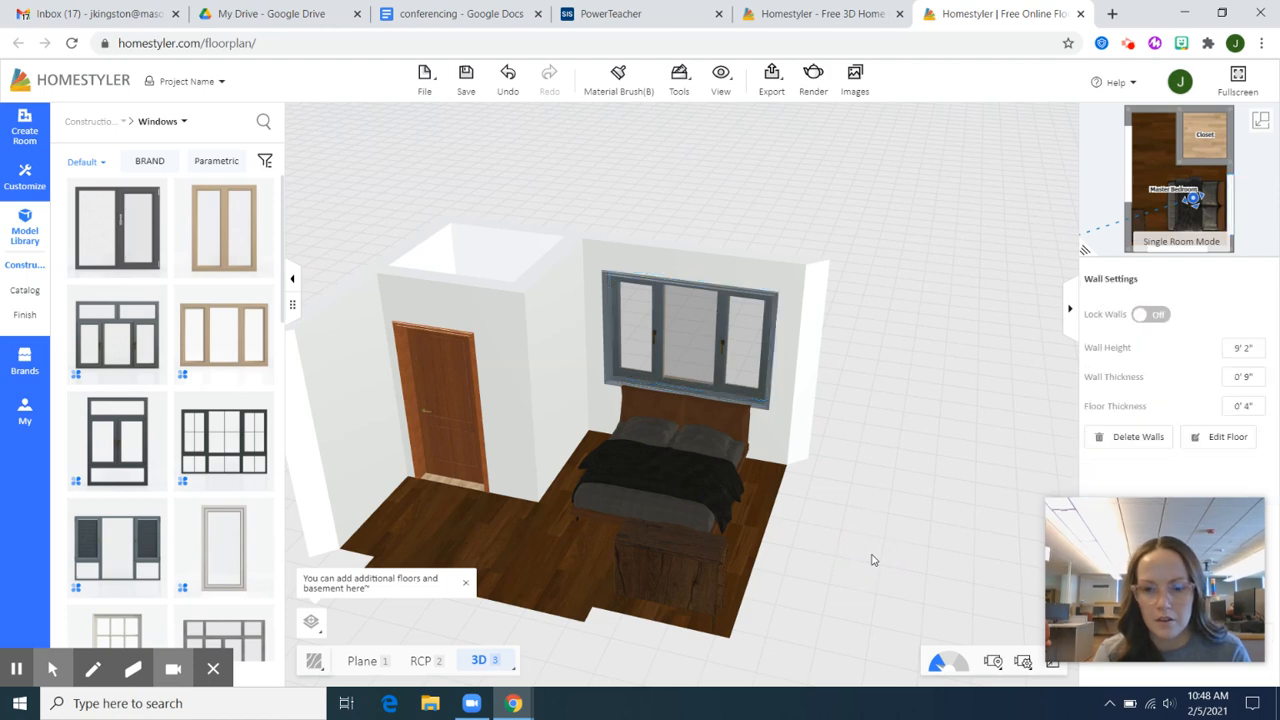
pyautogui.moveTo(811, 586); pyautogui.dragTo(695, 585)
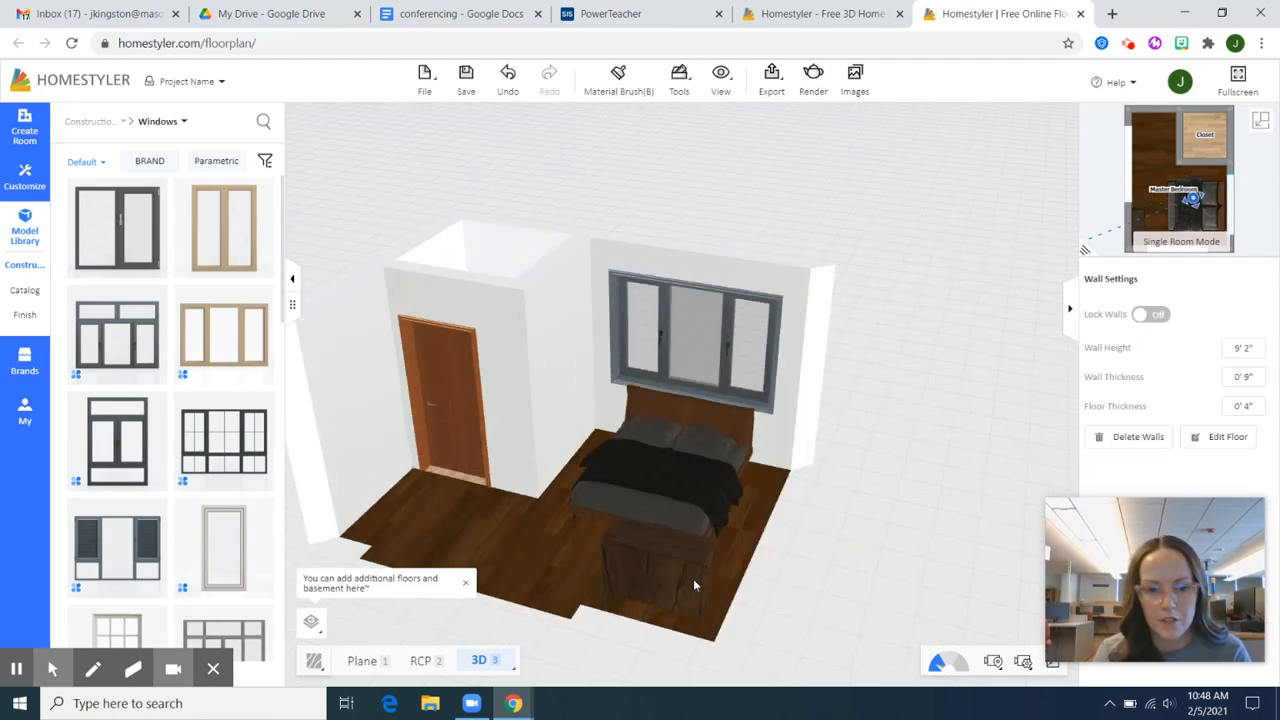
pyautogui.click(362, 662)
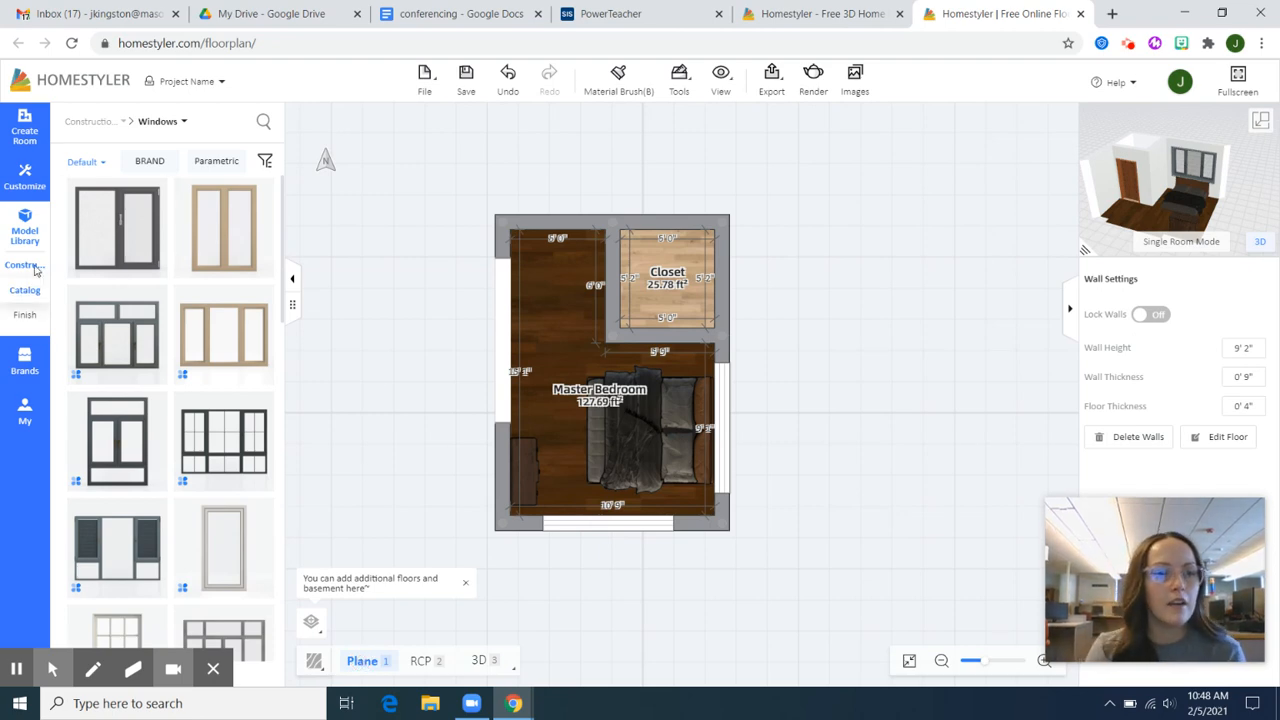
pyautogui.click(24, 130)
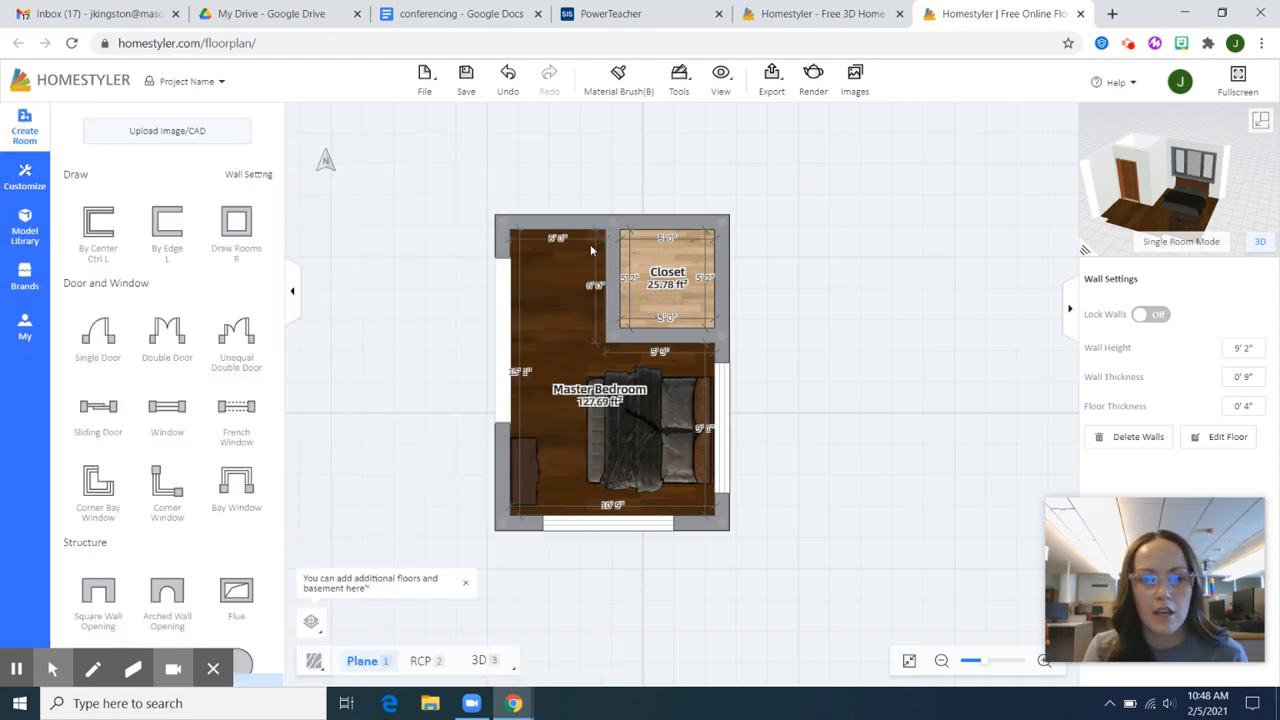
# Save the project under the name "basics video example".
pyautogui.click(467, 80)
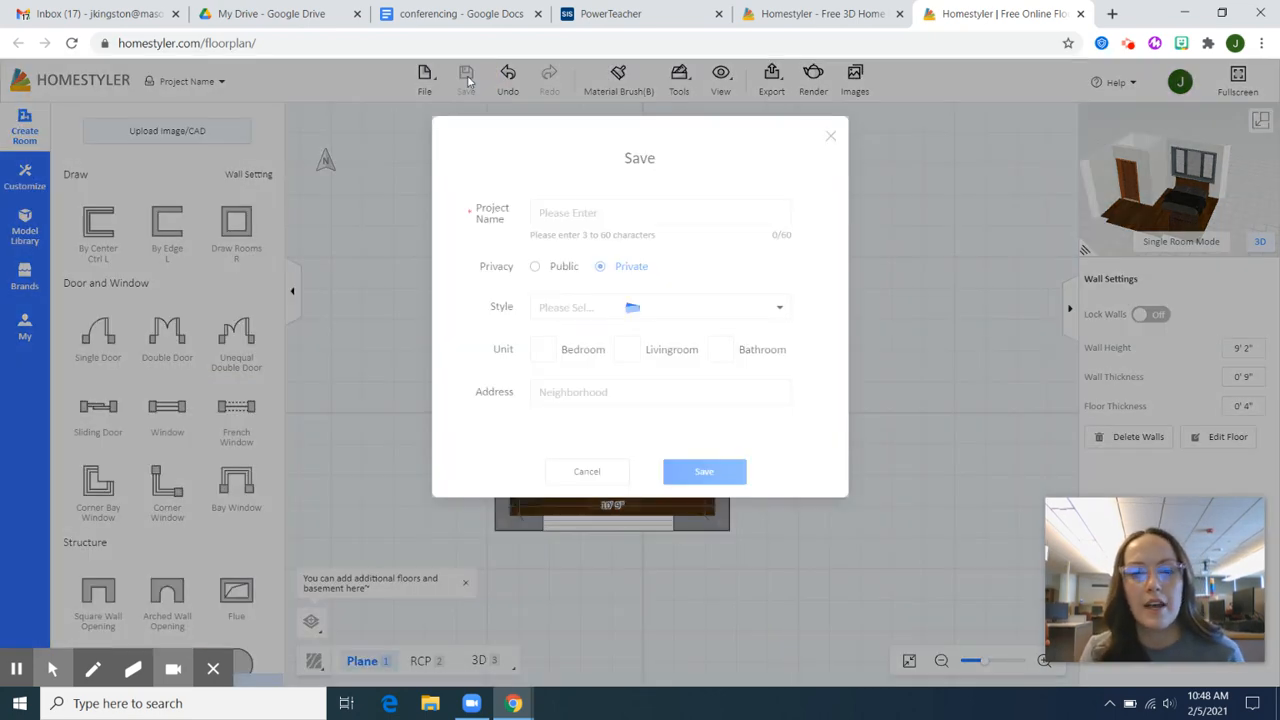
pyautogui.click(586, 206)
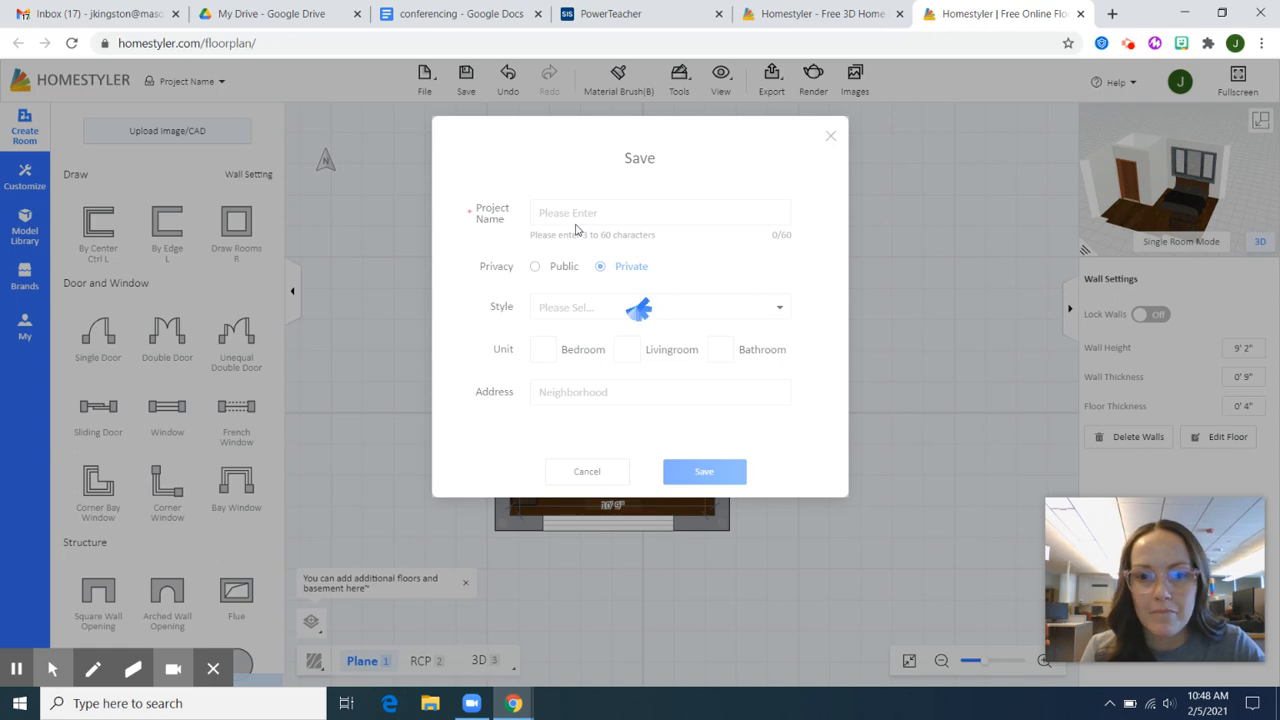
pyautogui.moveTo(42, 683)
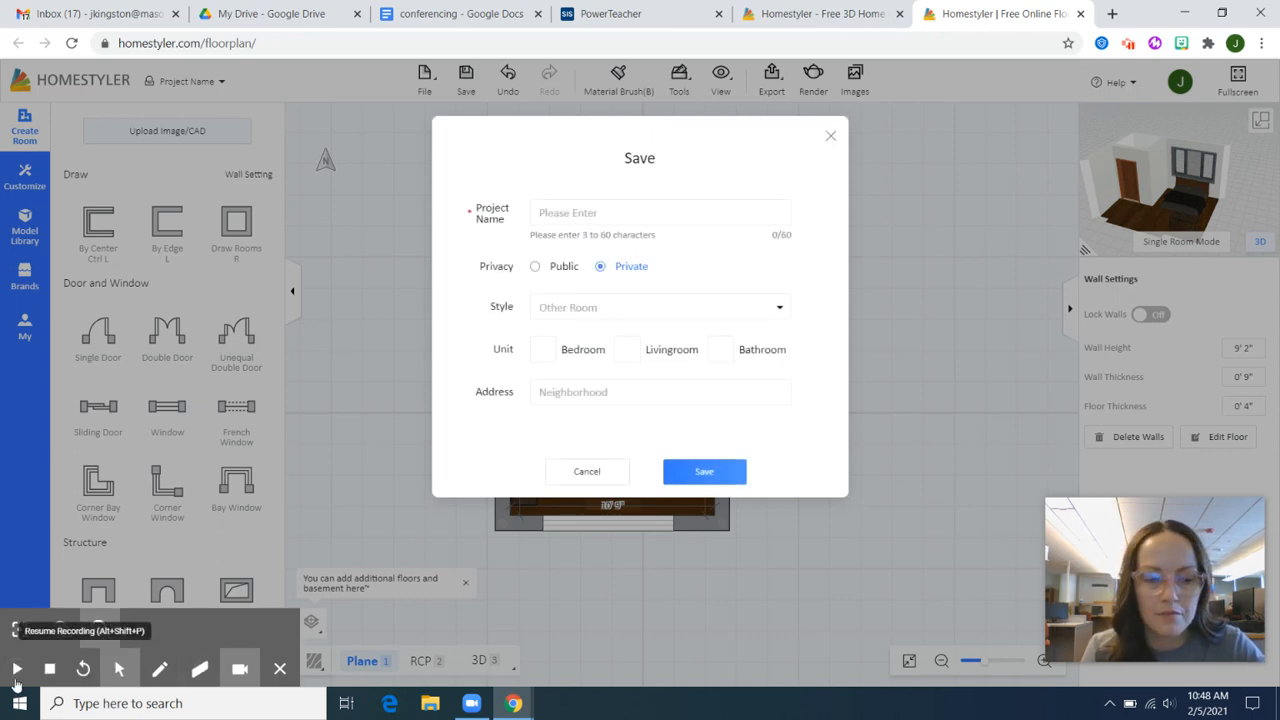
pyautogui.click(580, 215)
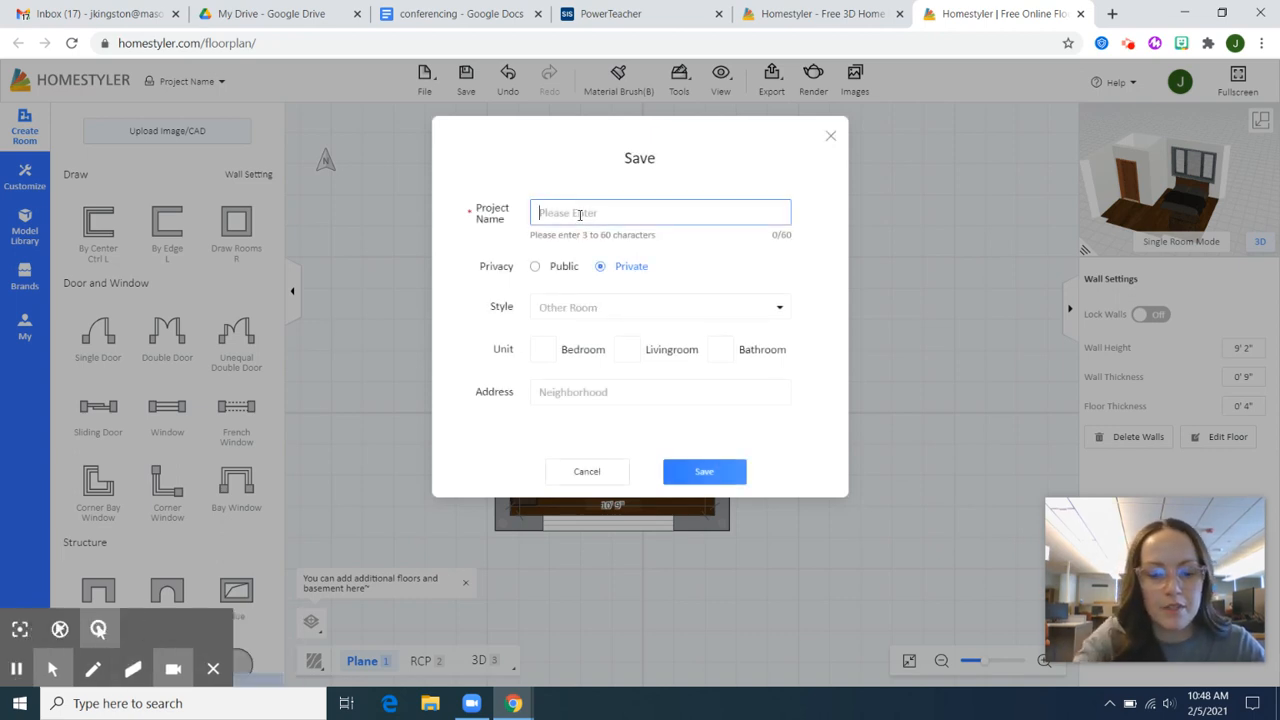
pyautogui.write('L')
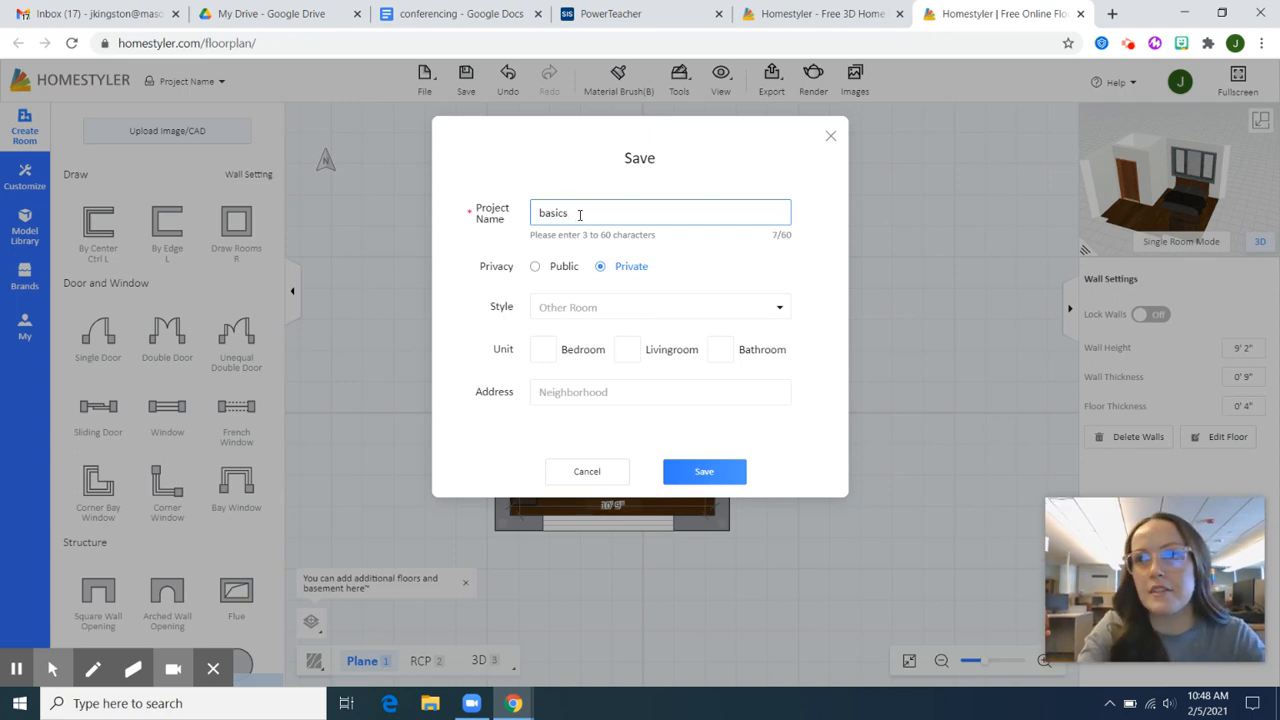
pyautogui.write('vid')
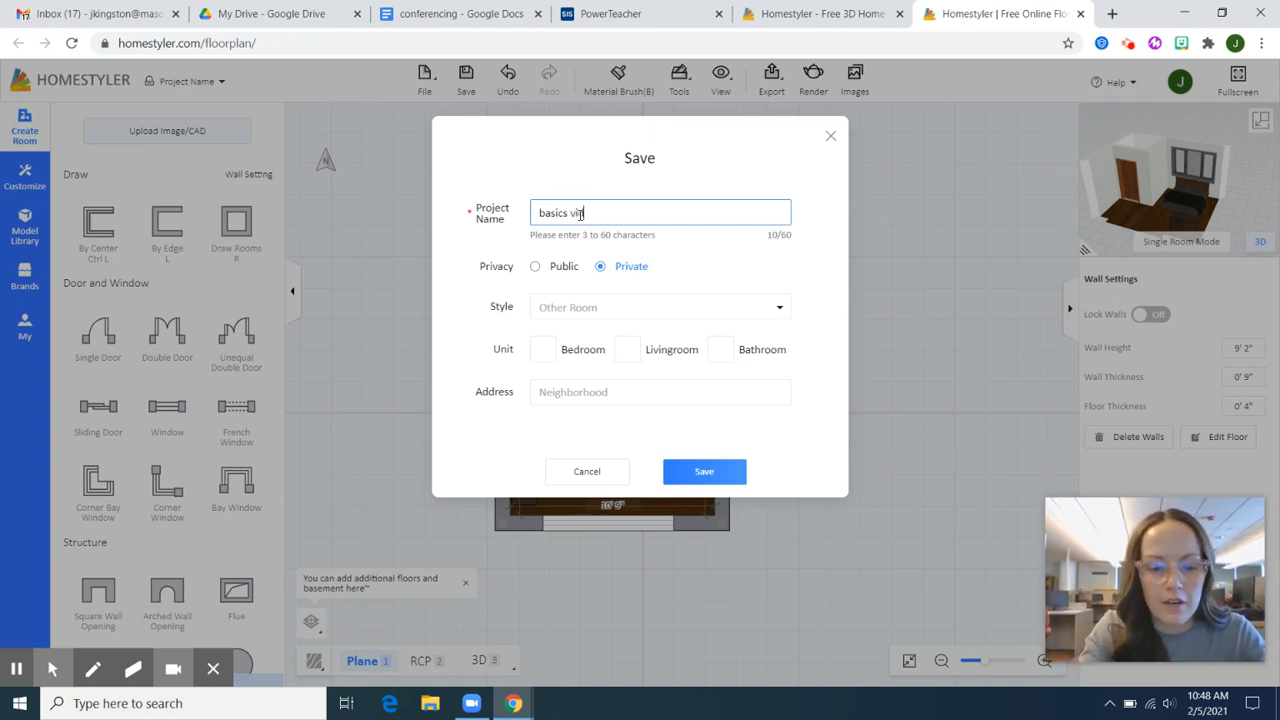
pyautogui.write('eo example')
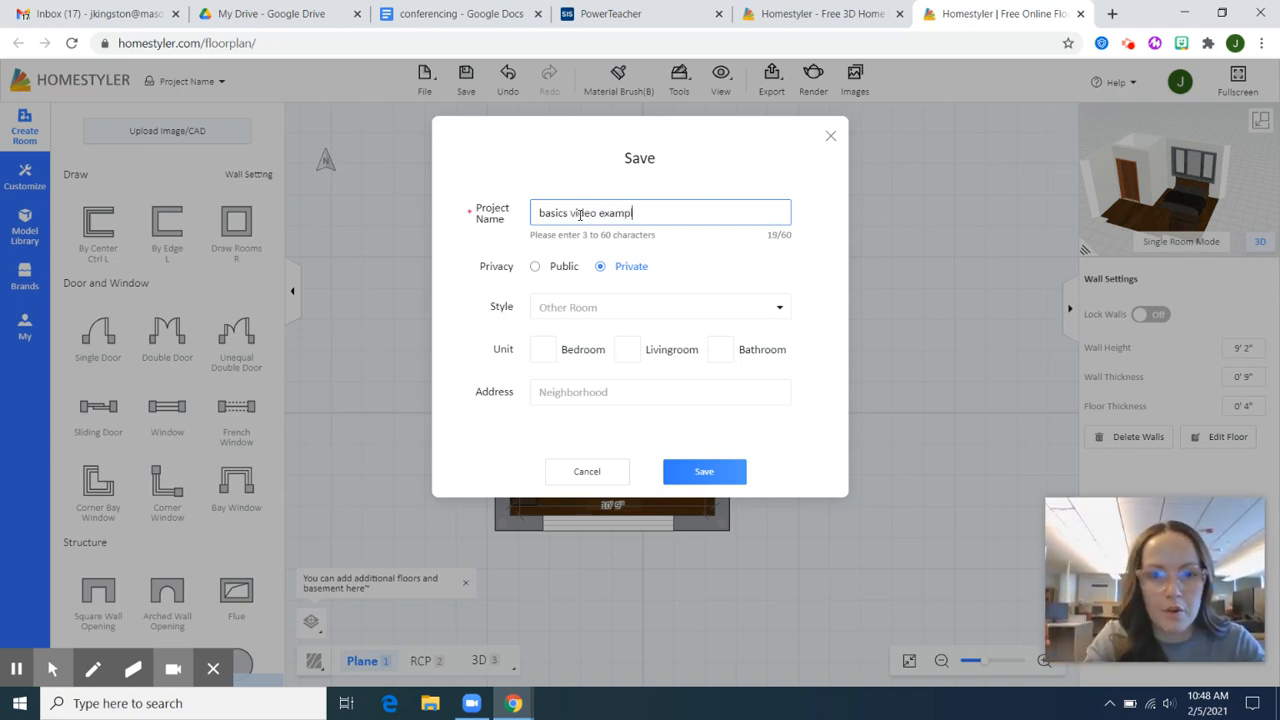
pyautogui.click(732, 477)
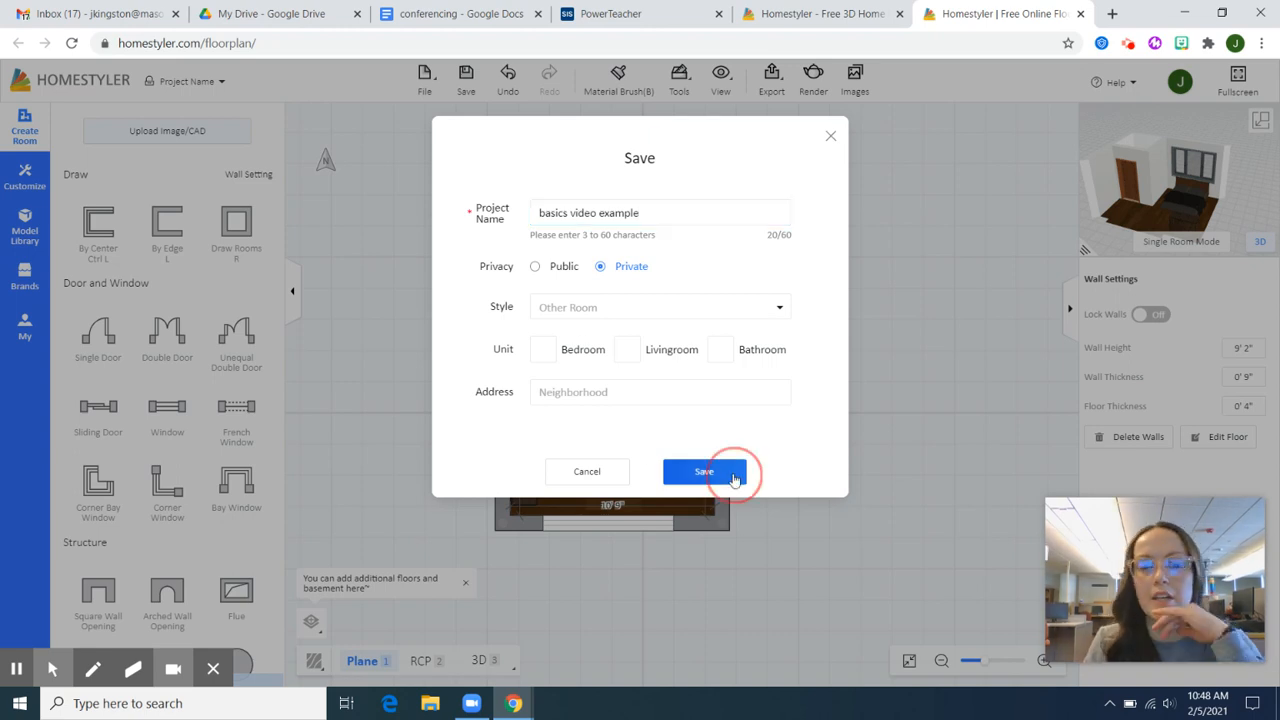